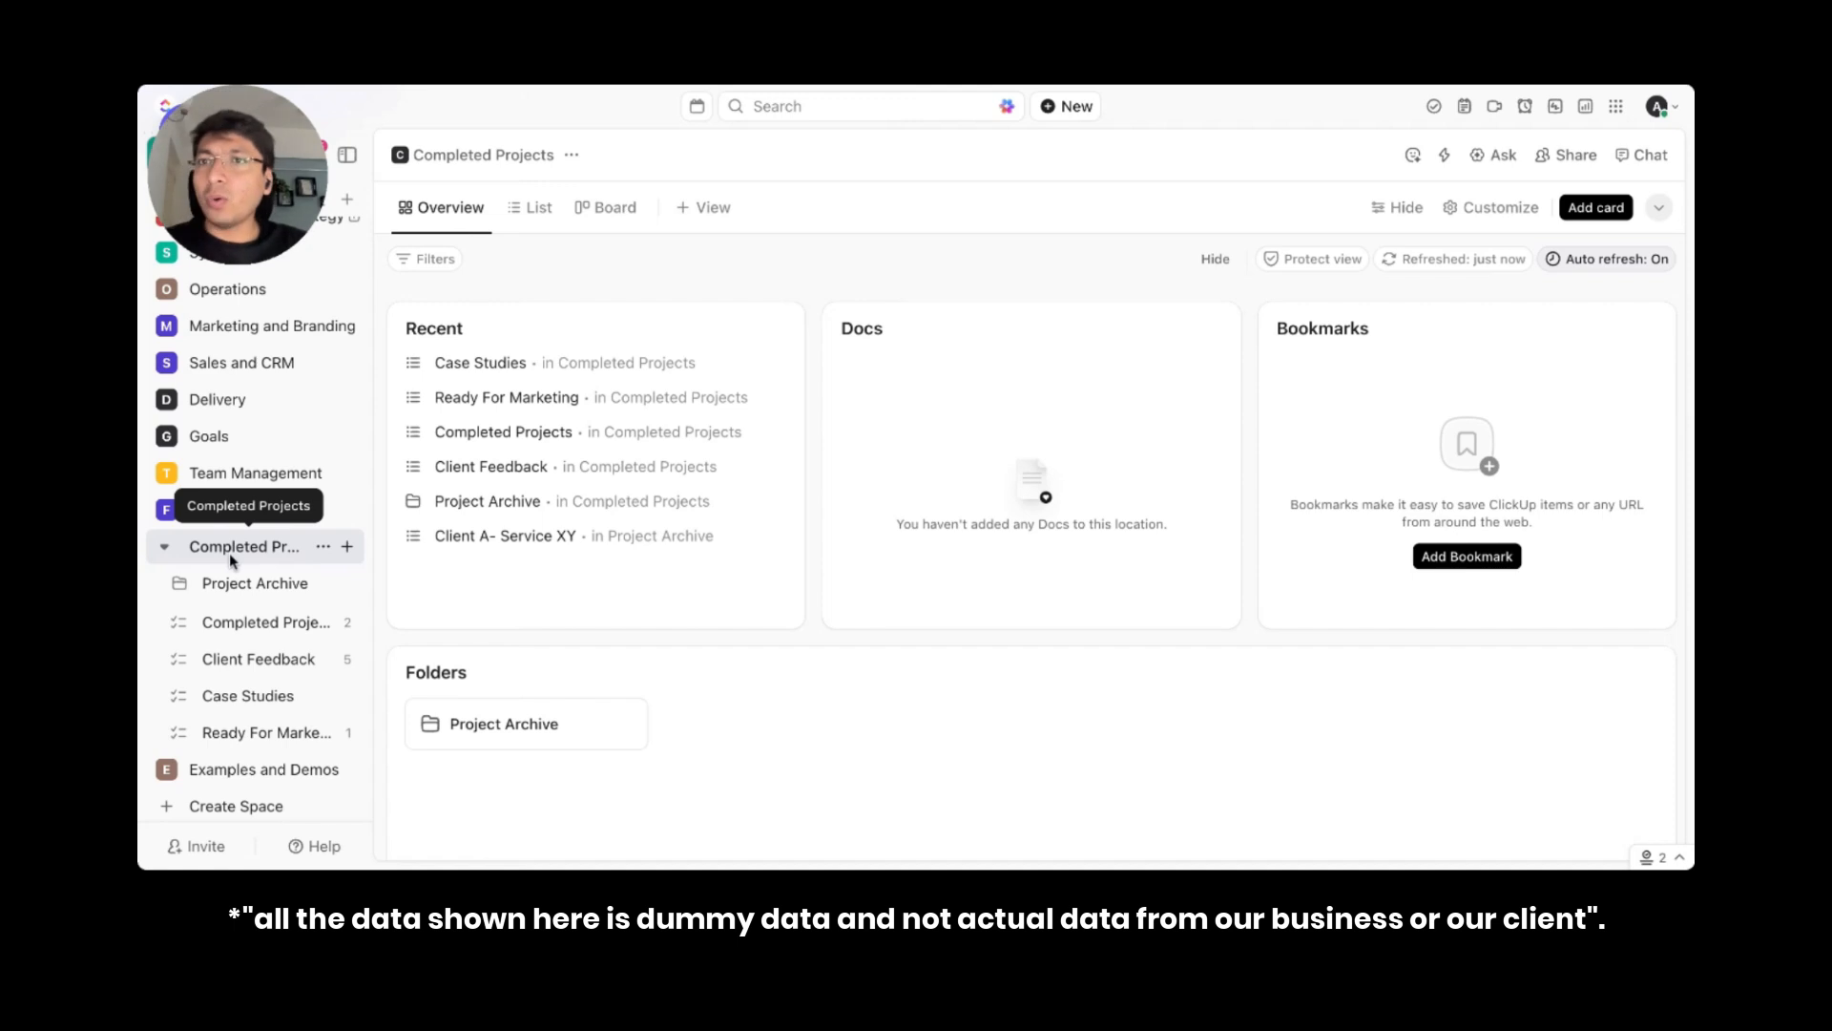
- Open the workspace's Forms overview and look through the existing forms
{"action": "scroll", "coordinate": [244, 546], "scroll_direction": "up", "scroll_amount": 5}
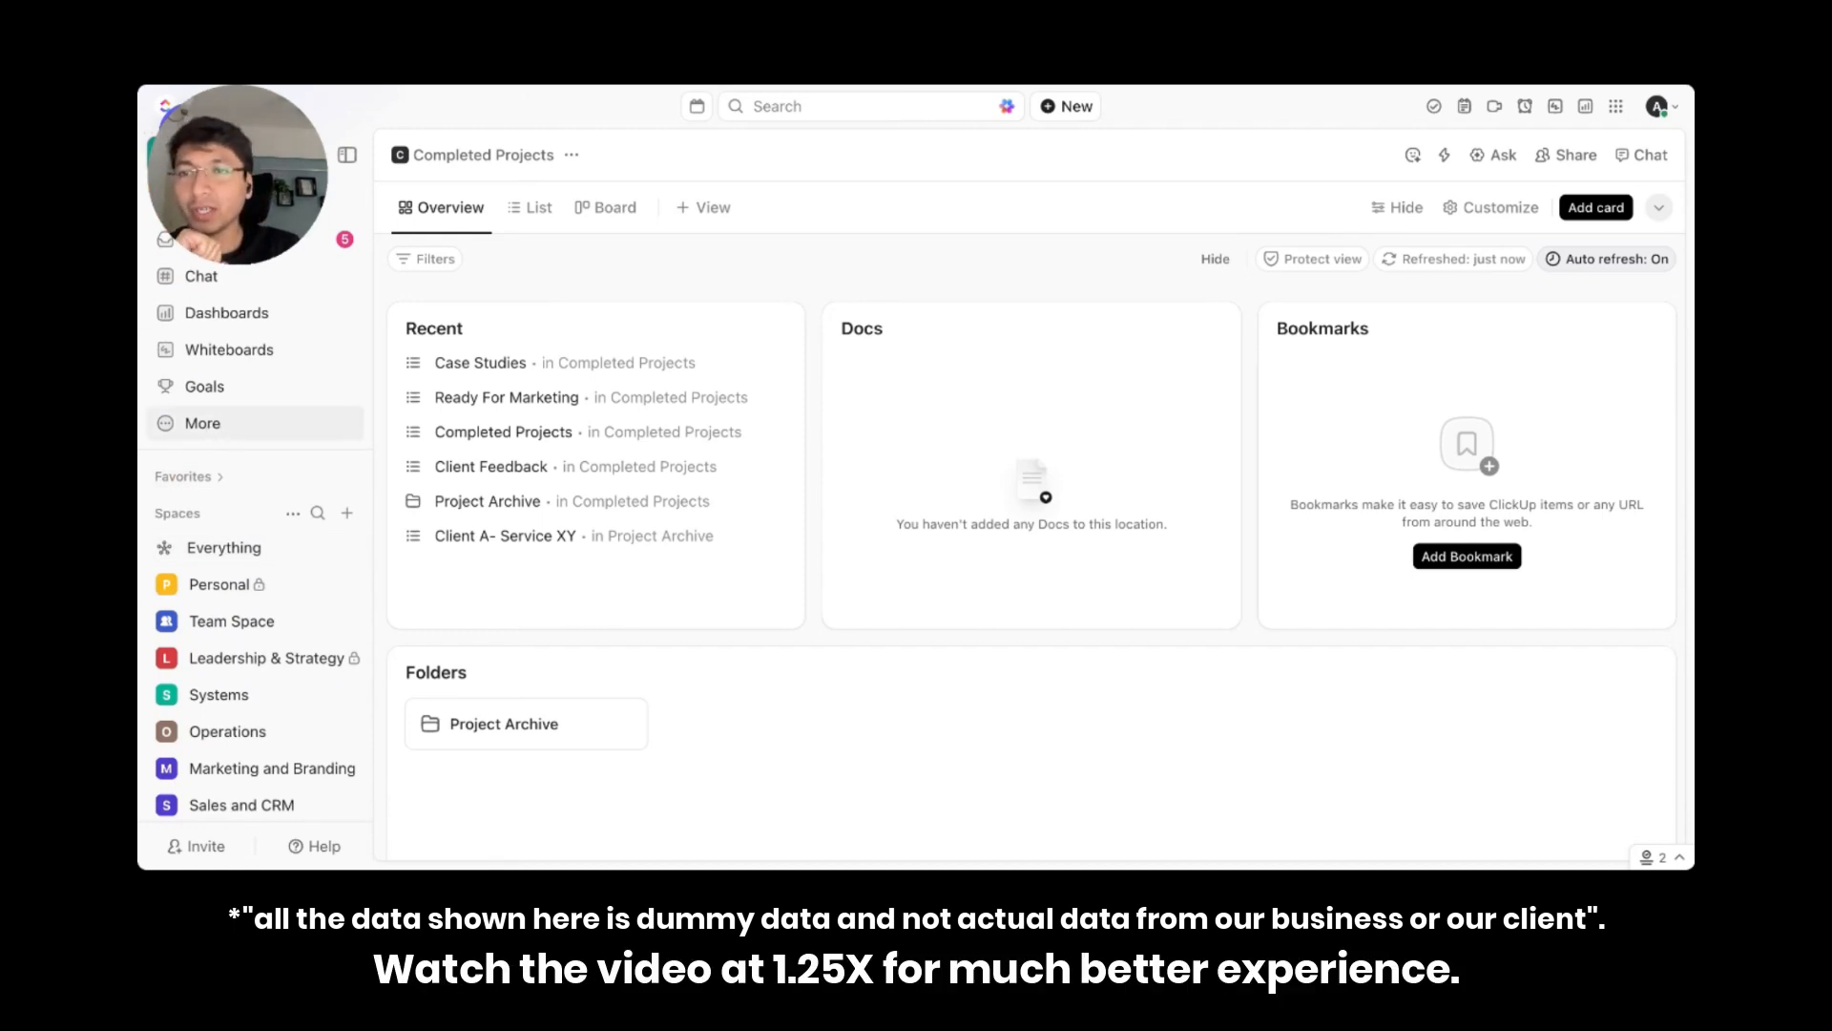
{"action": "left_click", "coordinate": [329, 432]}
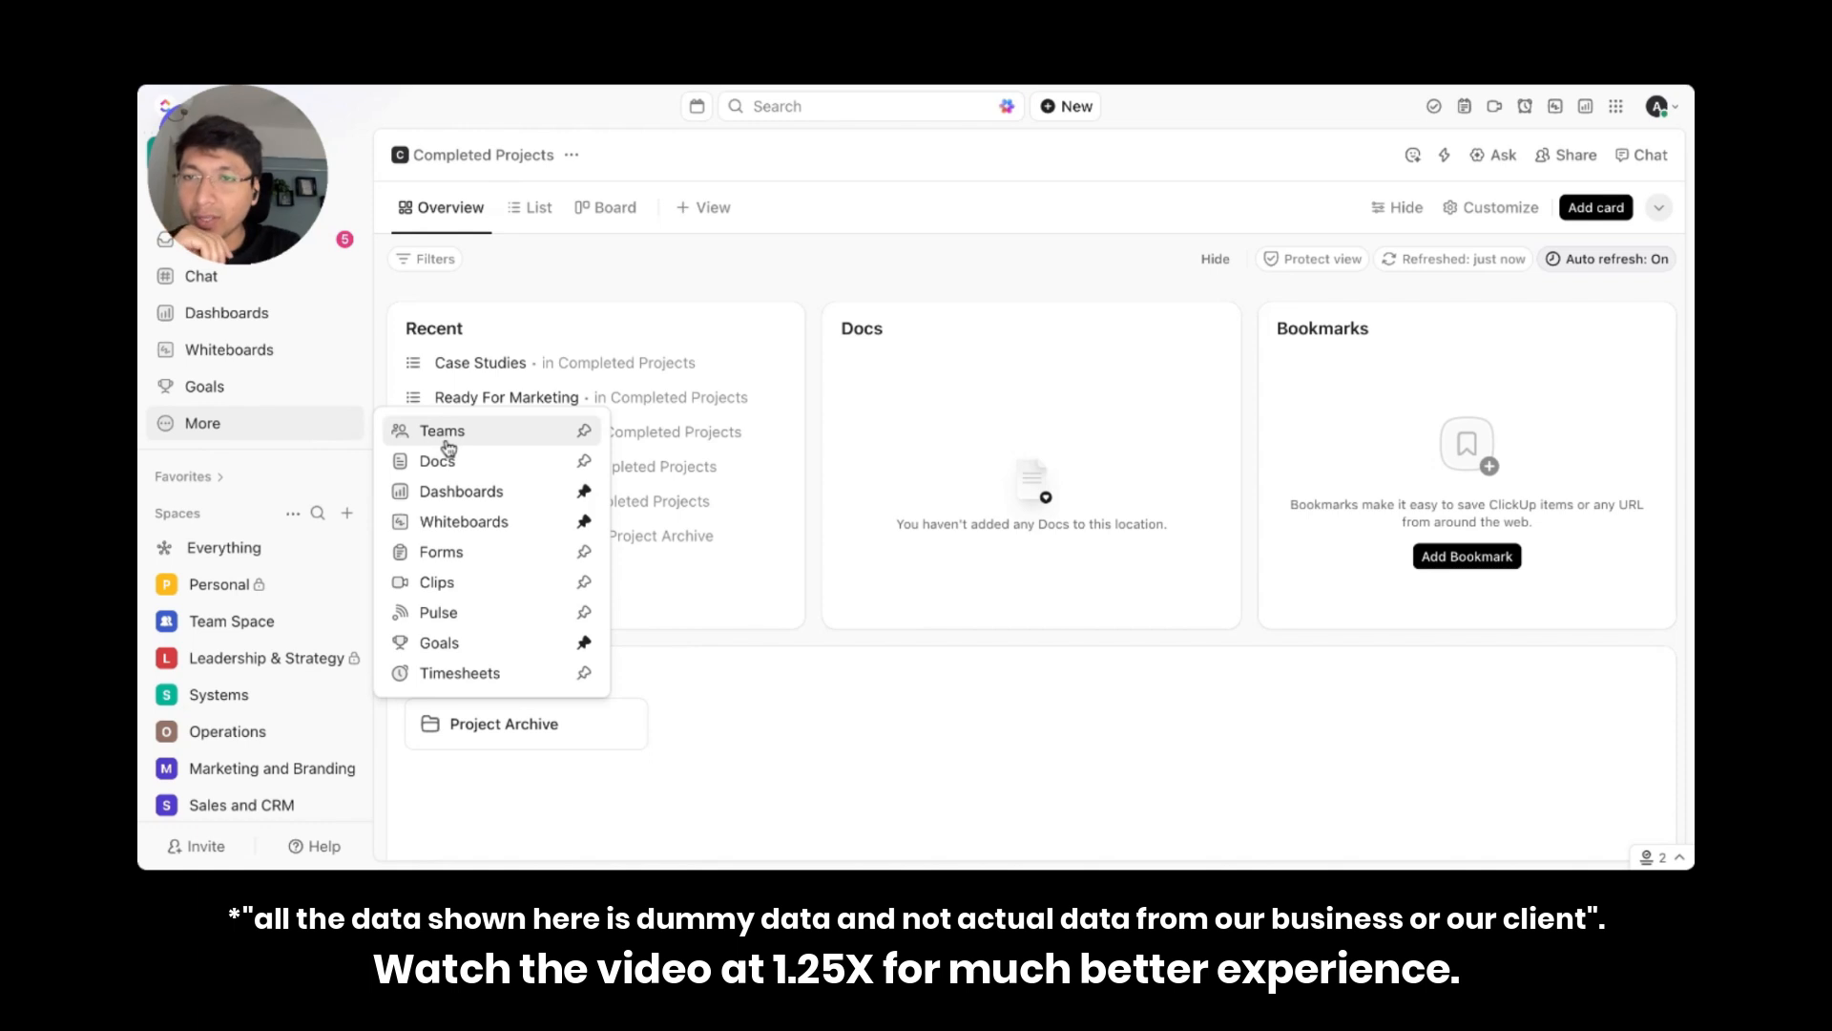
{"action": "left_click", "coordinate": [463, 550]}
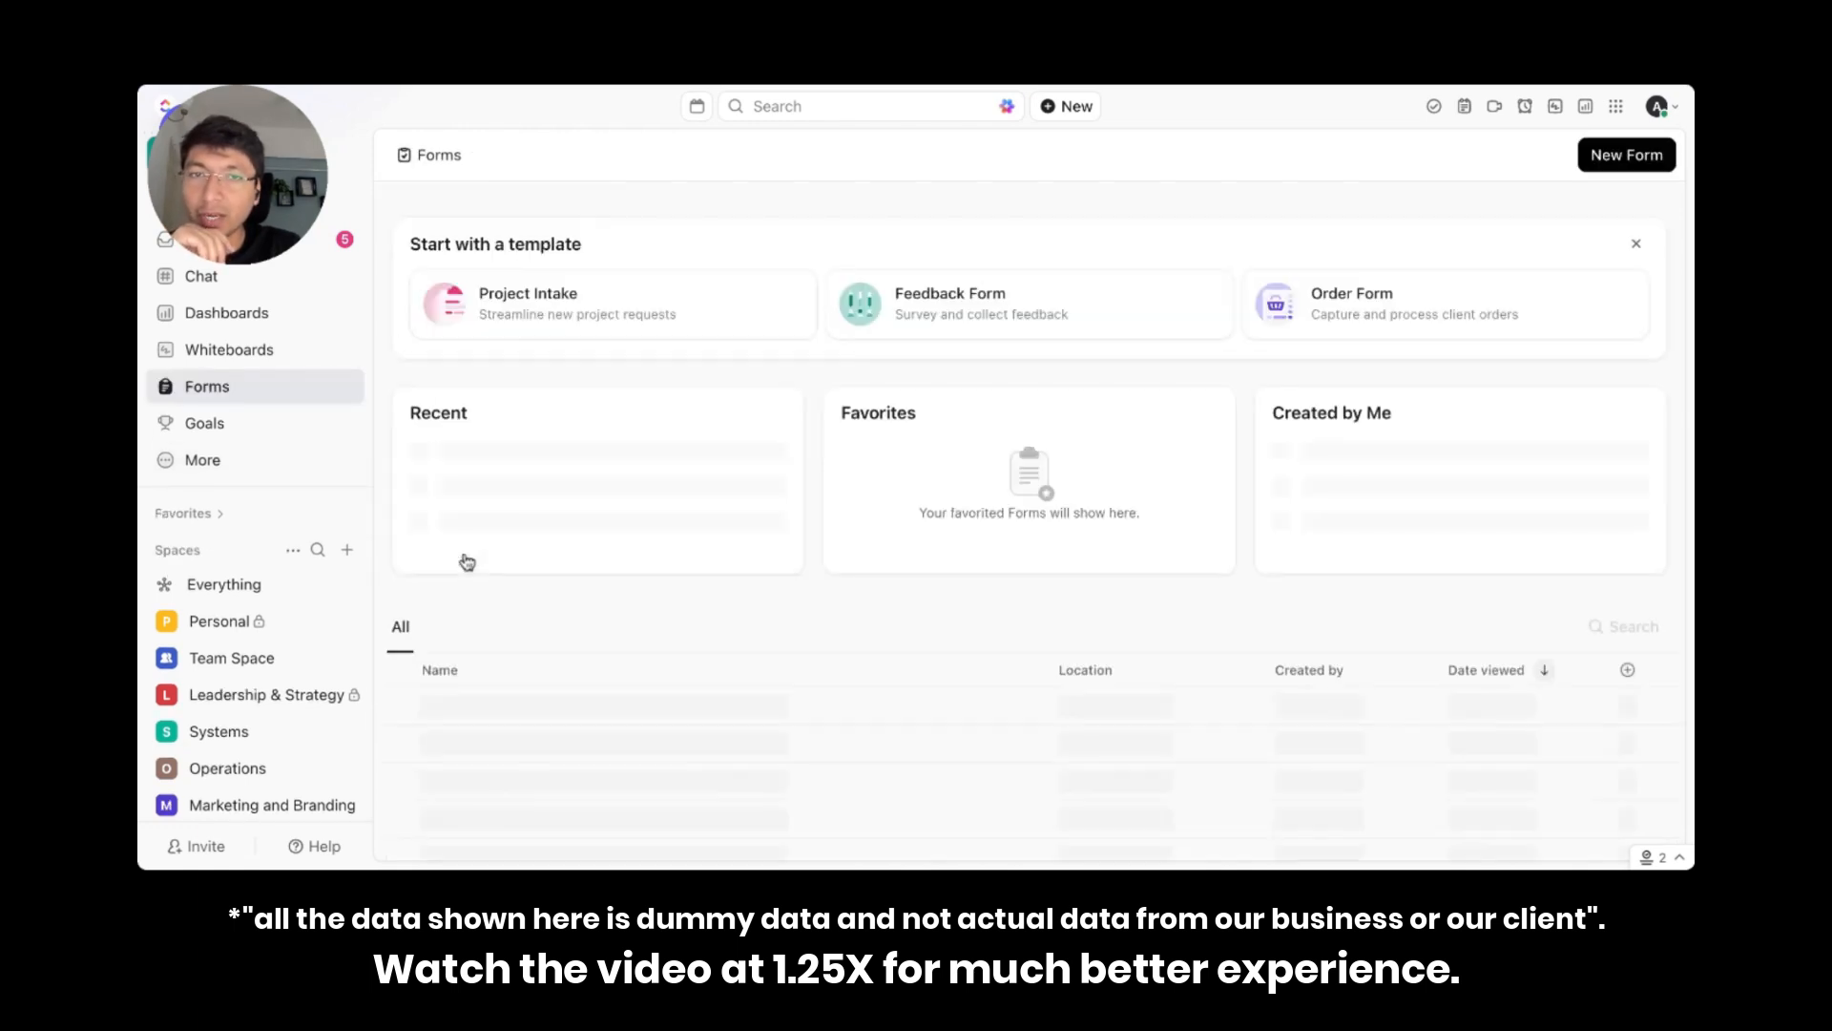
{"action": "scroll", "coordinate": [801, 597], "scroll_direction": "down", "scroll_amount": 2}
{"action": "scroll", "coordinate": [803, 596], "scroll_direction": "up", "scroll_amount": 2}
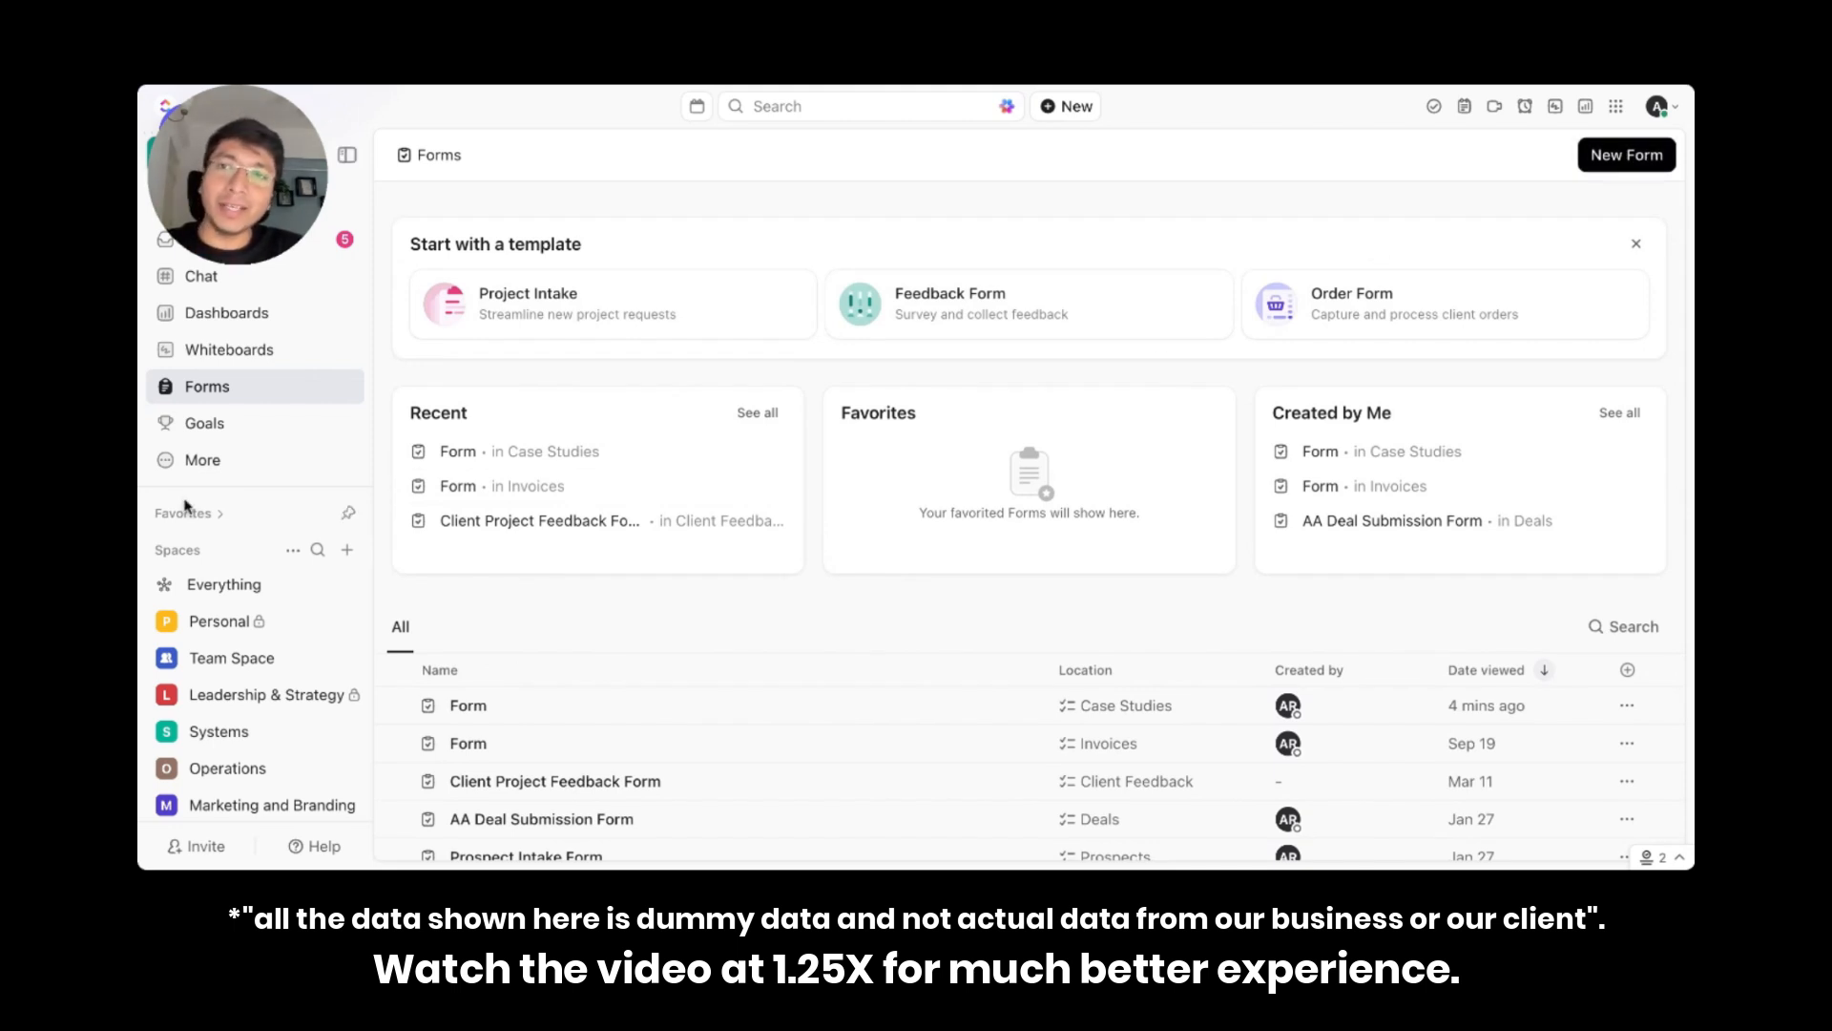
- Open the form of the Case Studies list in the Completed Projects space for building
{"action": "scroll", "coordinate": [188, 510], "scroll_direction": "down", "scroll_amount": 5}
{"action": "scroll", "coordinate": [193, 518], "scroll_direction": "down", "scroll_amount": 2}
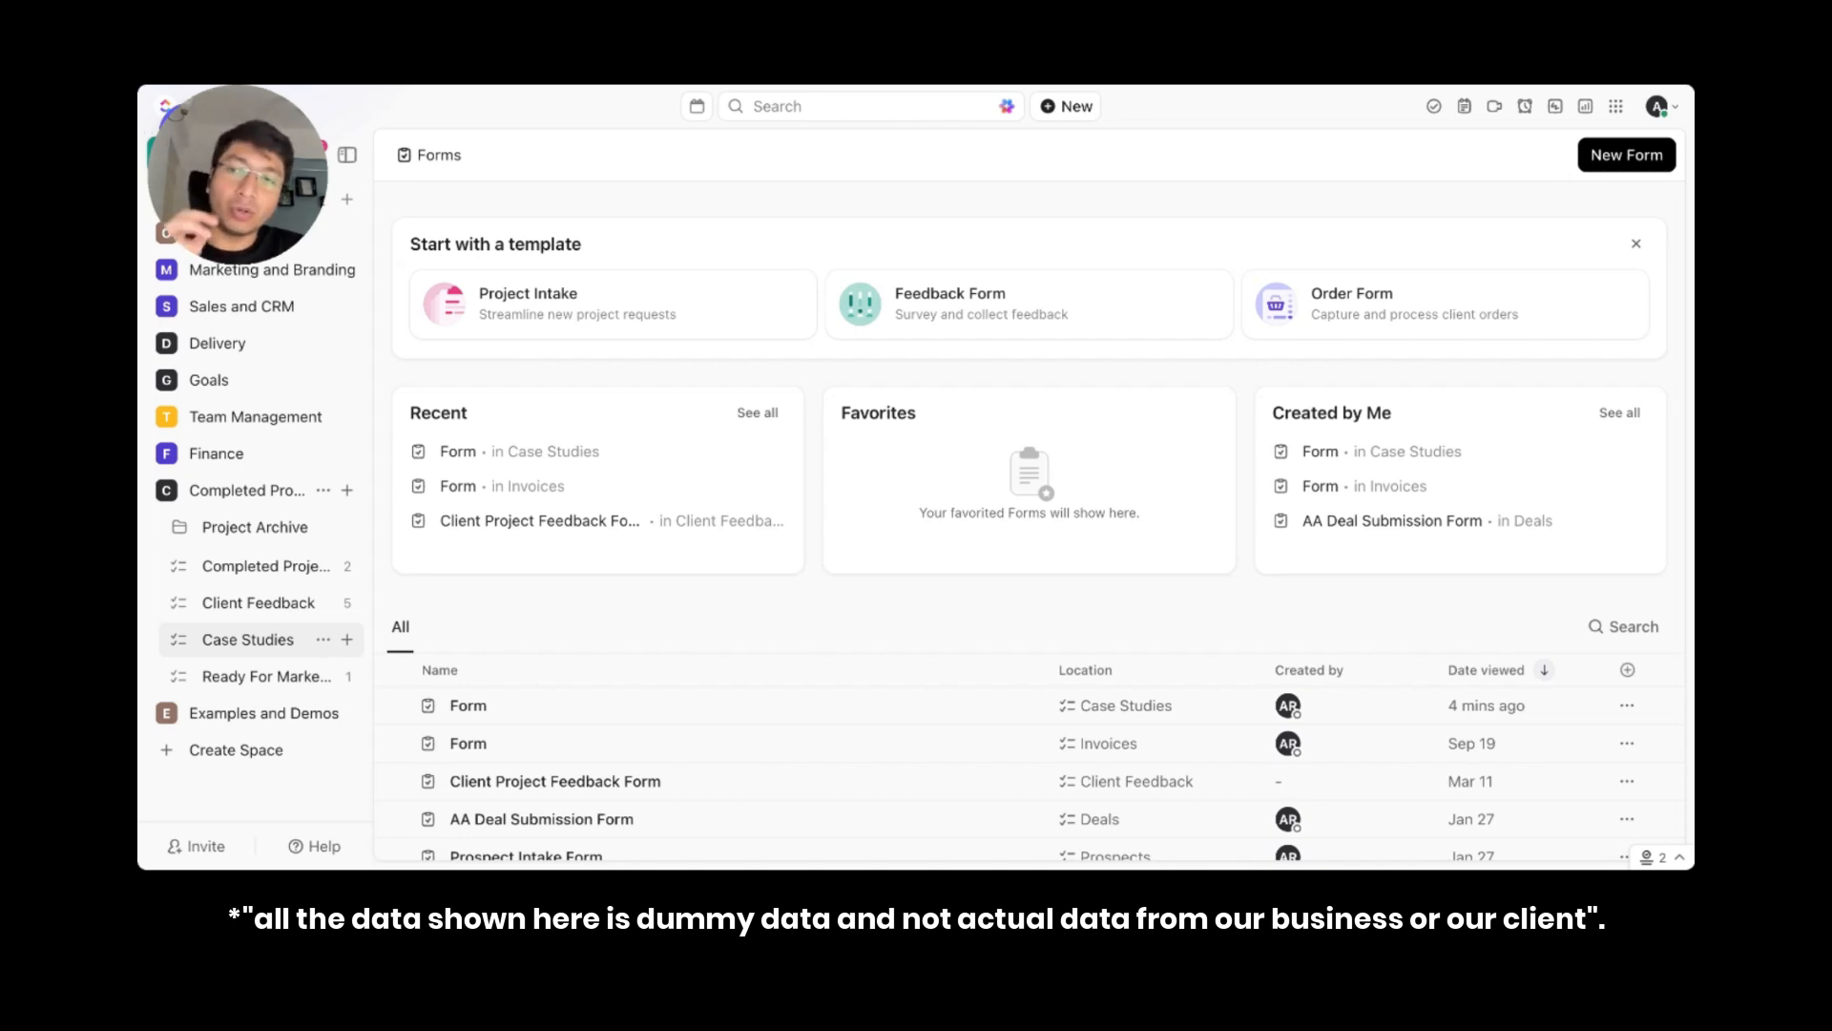
{"action": "left_click", "coordinate": [248, 639]}
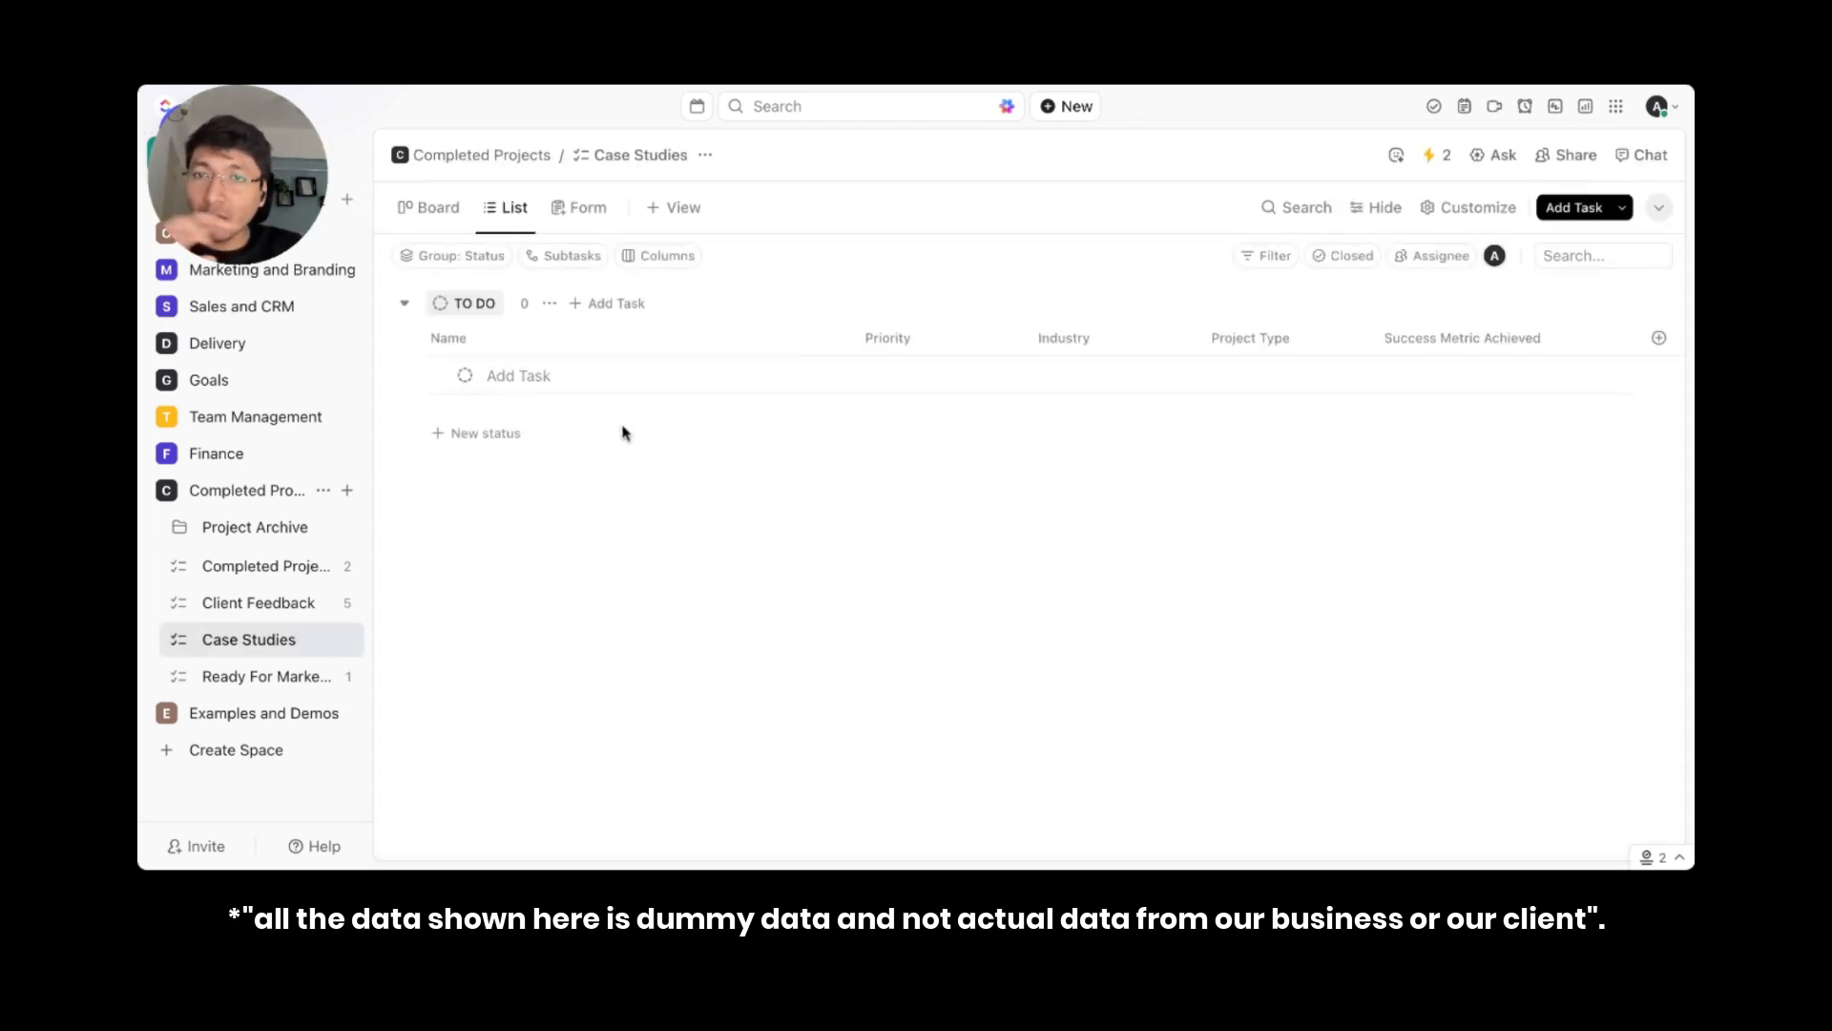
{"action": "left_click", "coordinate": [573, 208]}
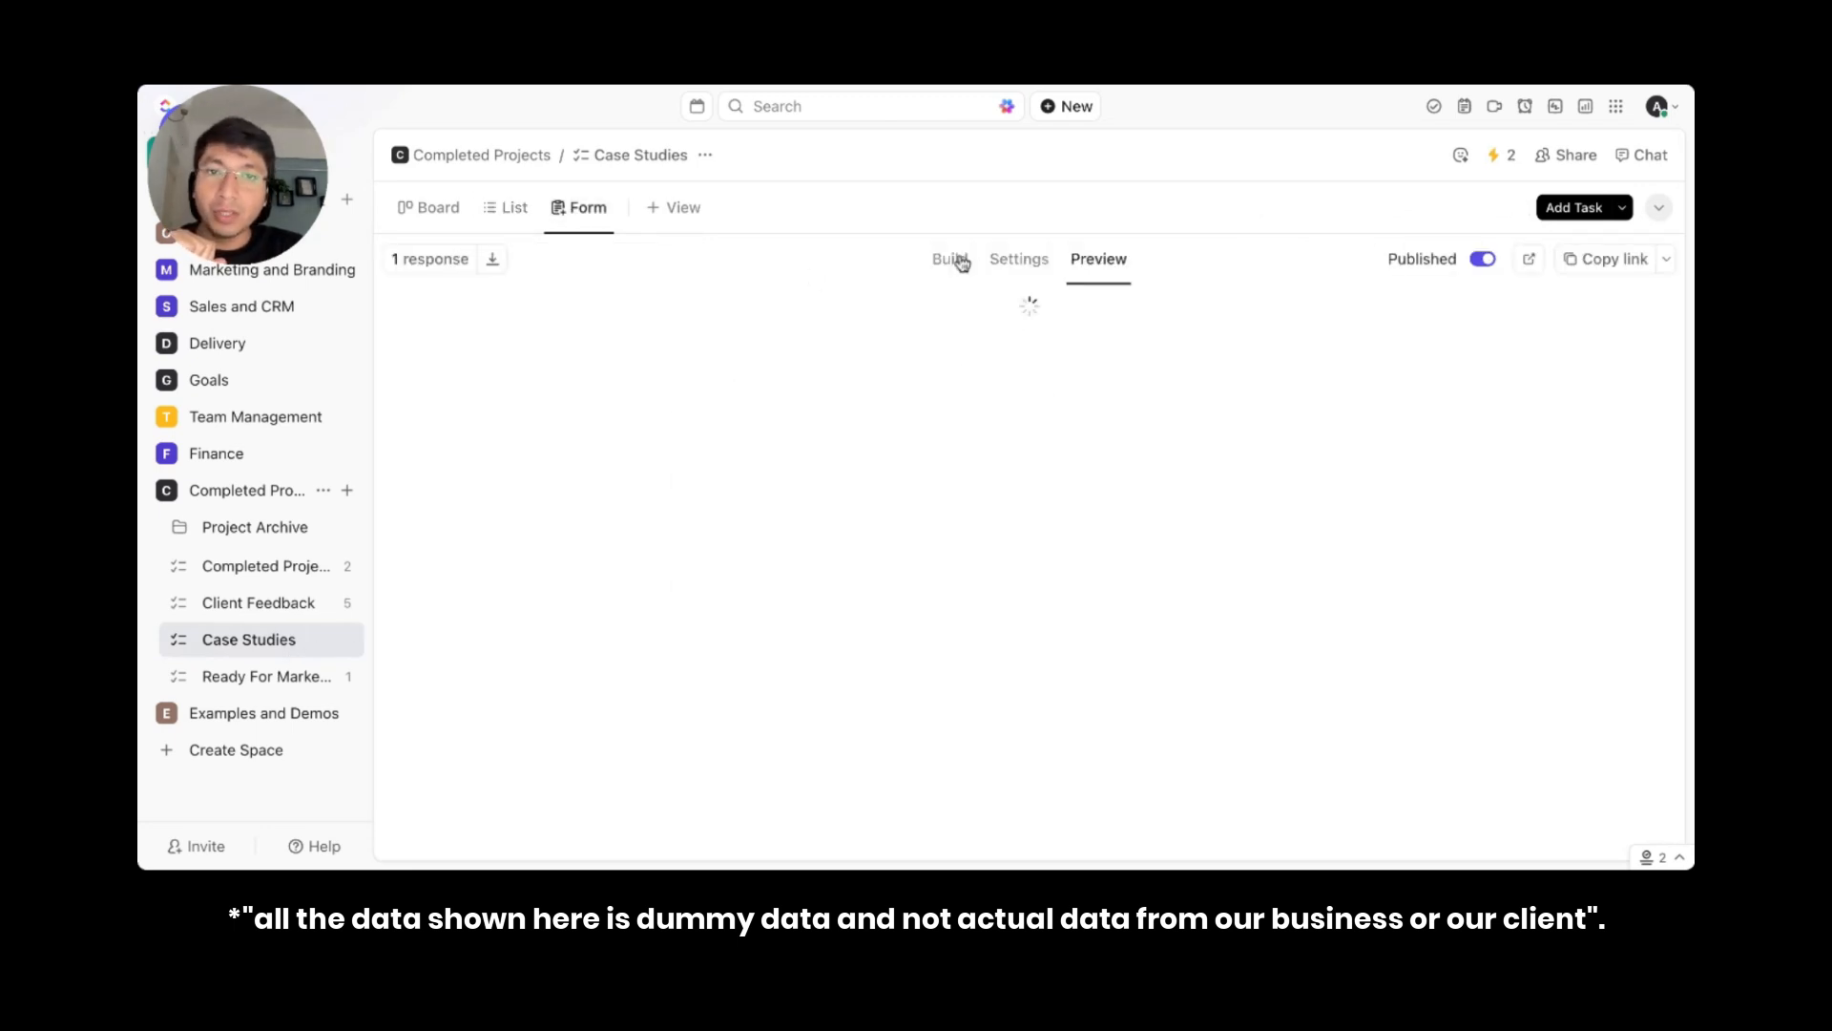
{"action": "left_click", "coordinate": [957, 259]}
- Look through the Case Studies form's questions and examine the settings of the Industry question
{"action": "scroll", "coordinate": [1049, 344], "scroll_direction": "down", "scroll_amount": 5}
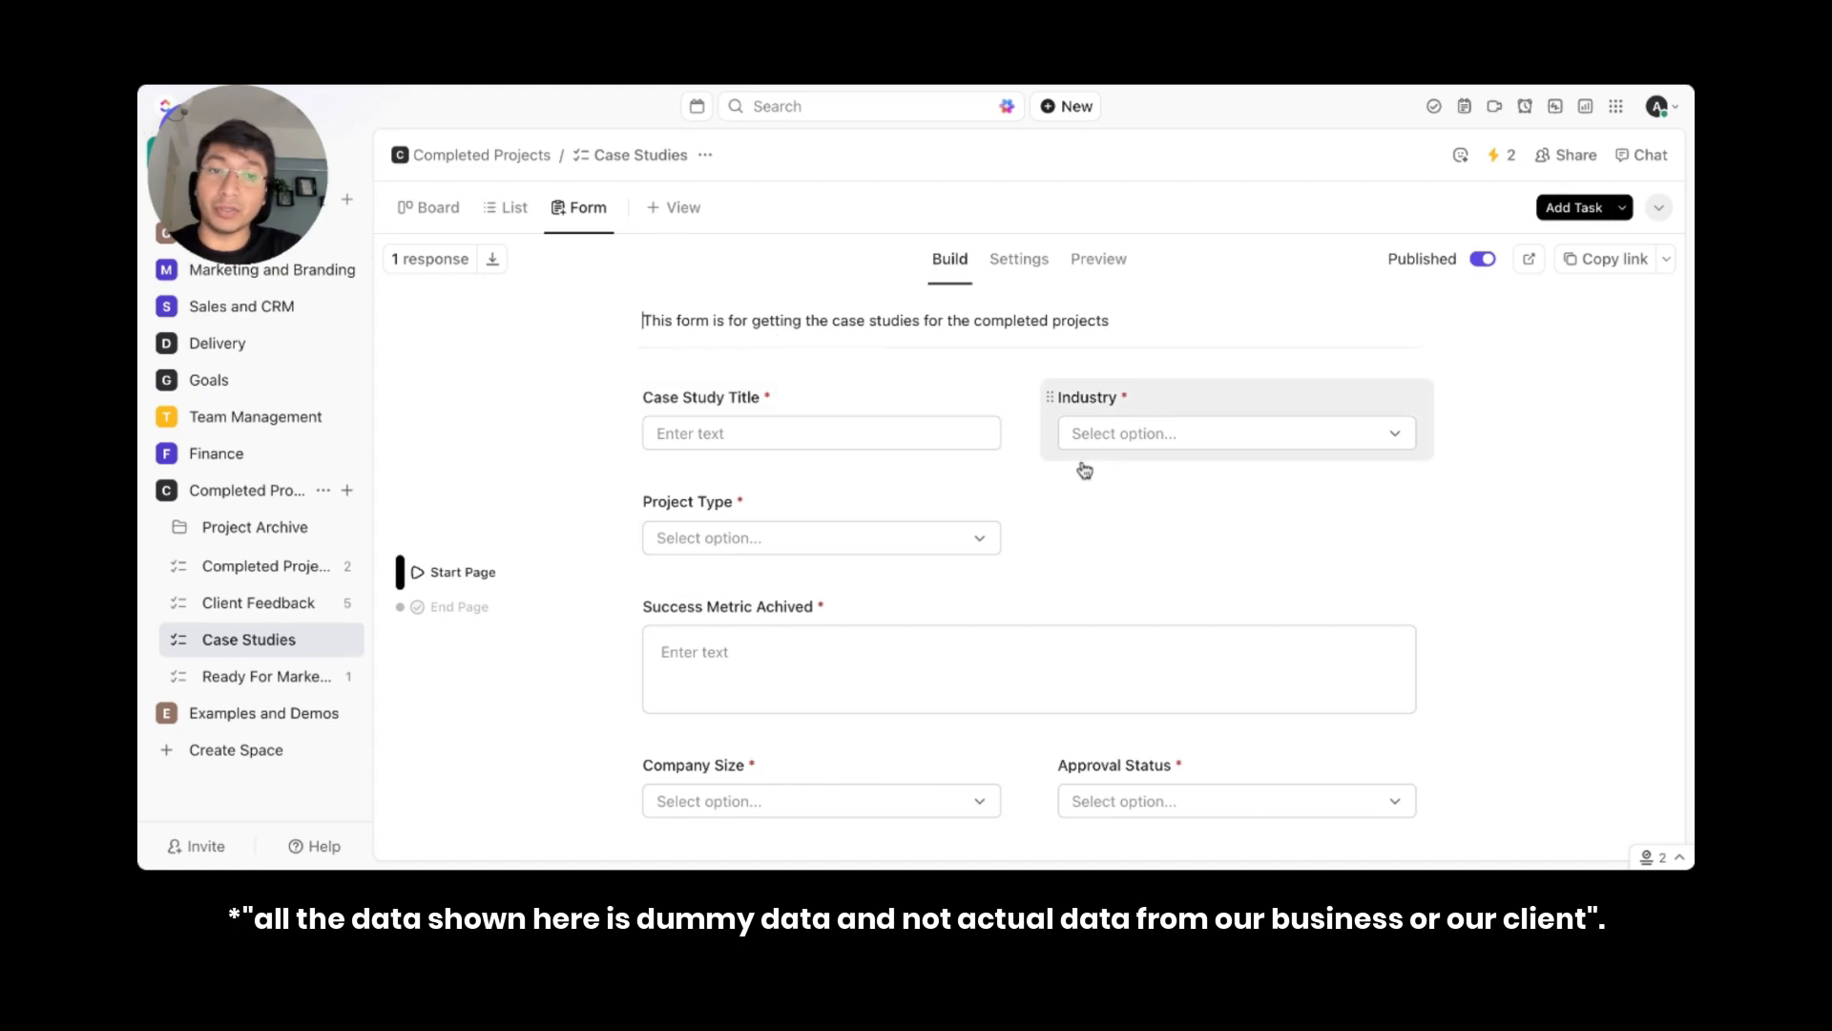
{"action": "scroll", "coordinate": [1106, 477], "scroll_direction": "down", "scroll_amount": 3}
{"action": "scroll", "coordinate": [1065, 585], "scroll_direction": "up", "scroll_amount": 5}
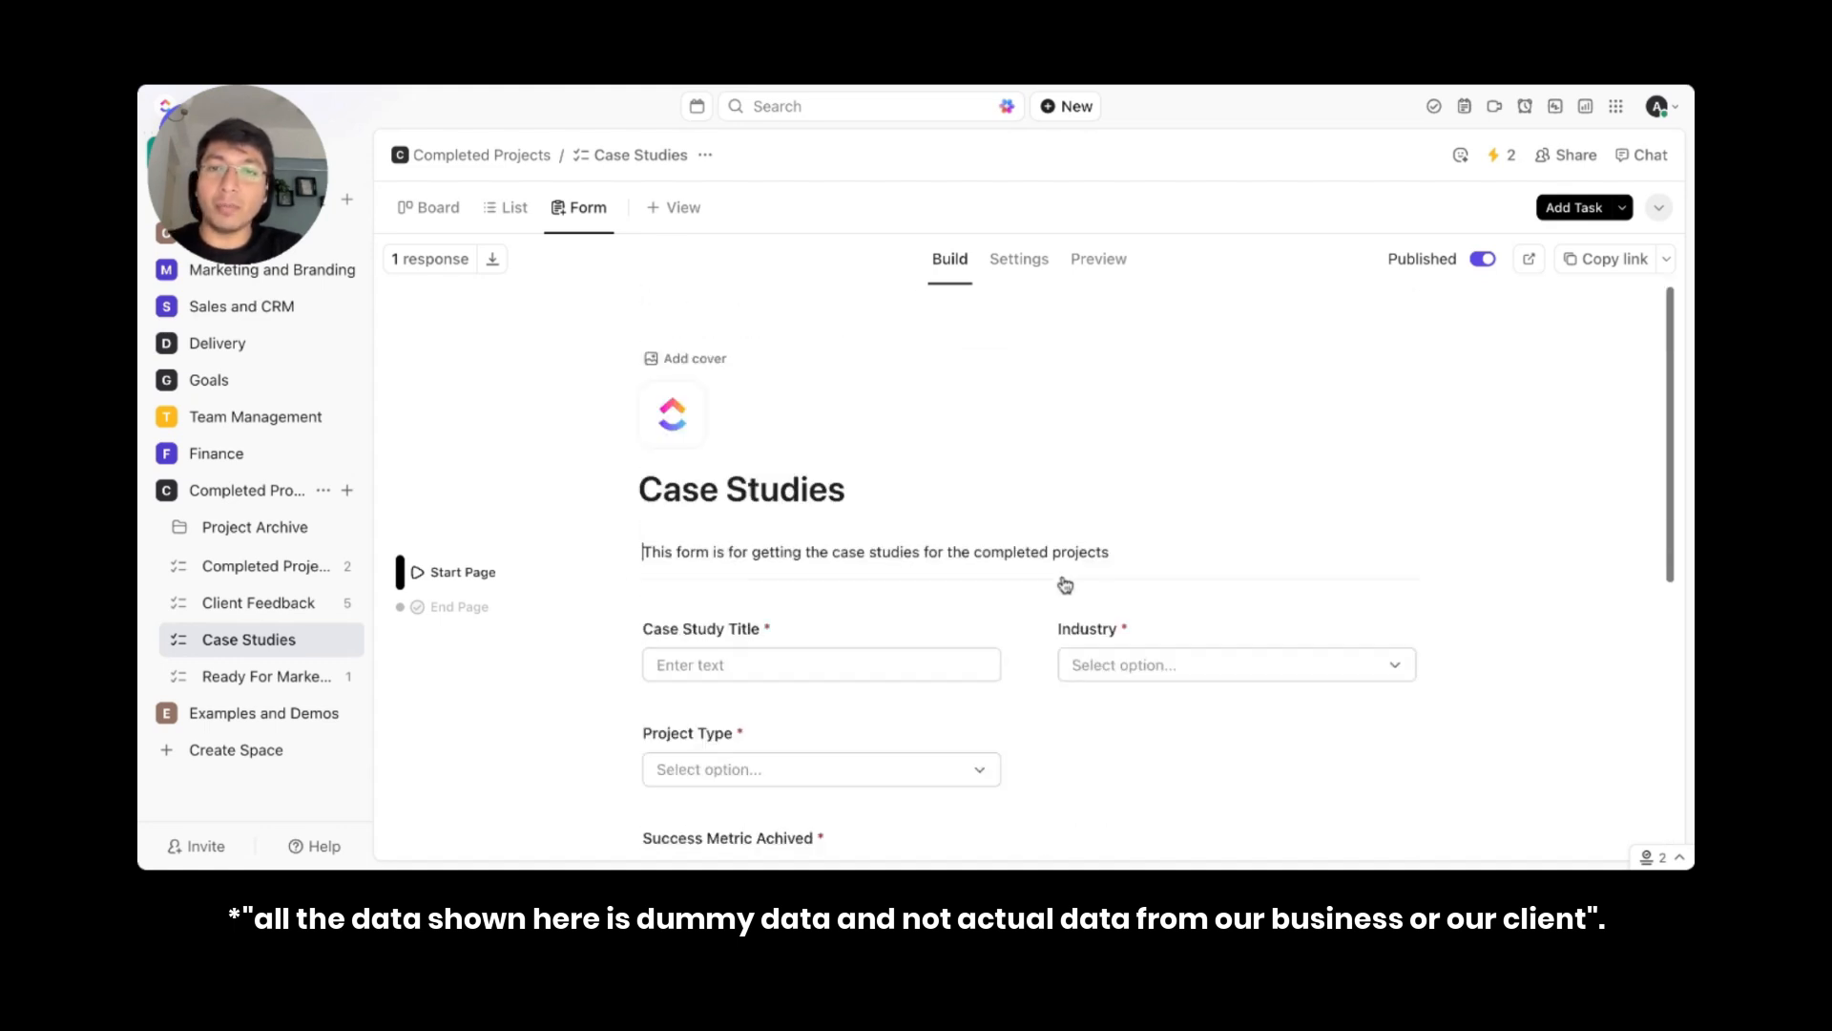
{"action": "scroll", "coordinate": [838, 625], "scroll_direction": "down", "scroll_amount": 2}
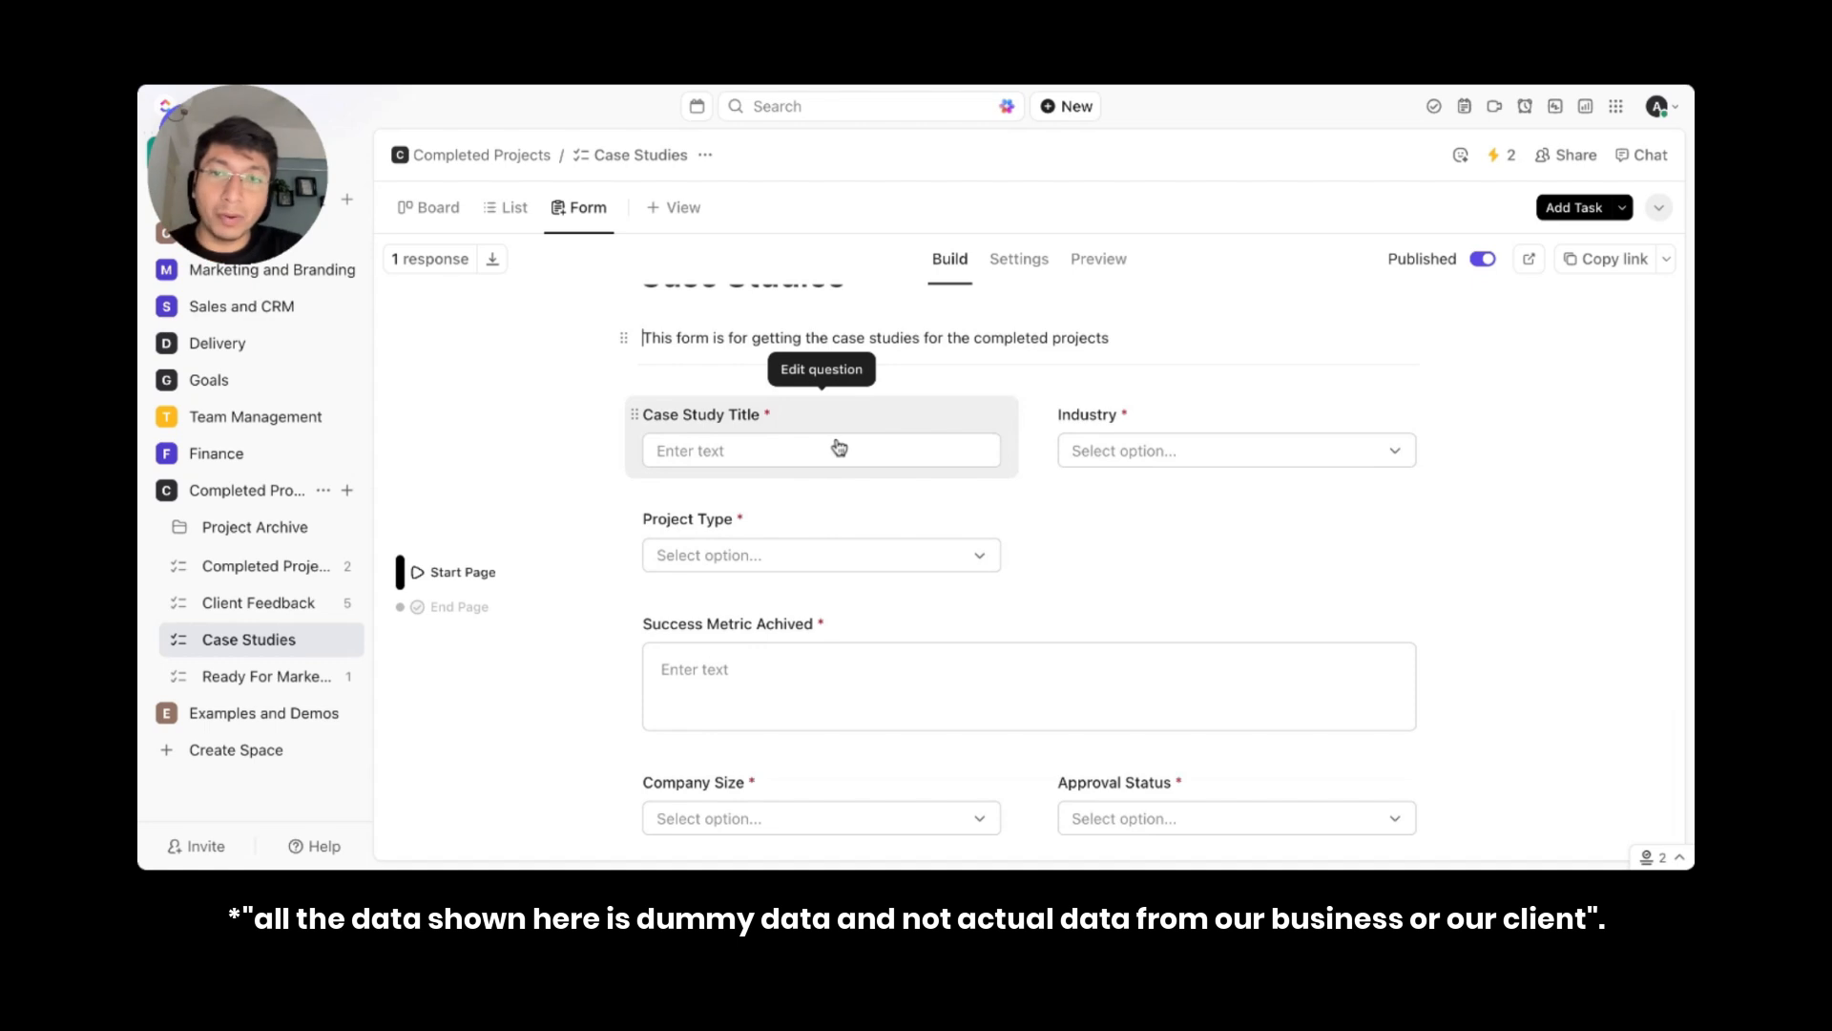
{"action": "left_click", "coordinate": [1186, 452]}
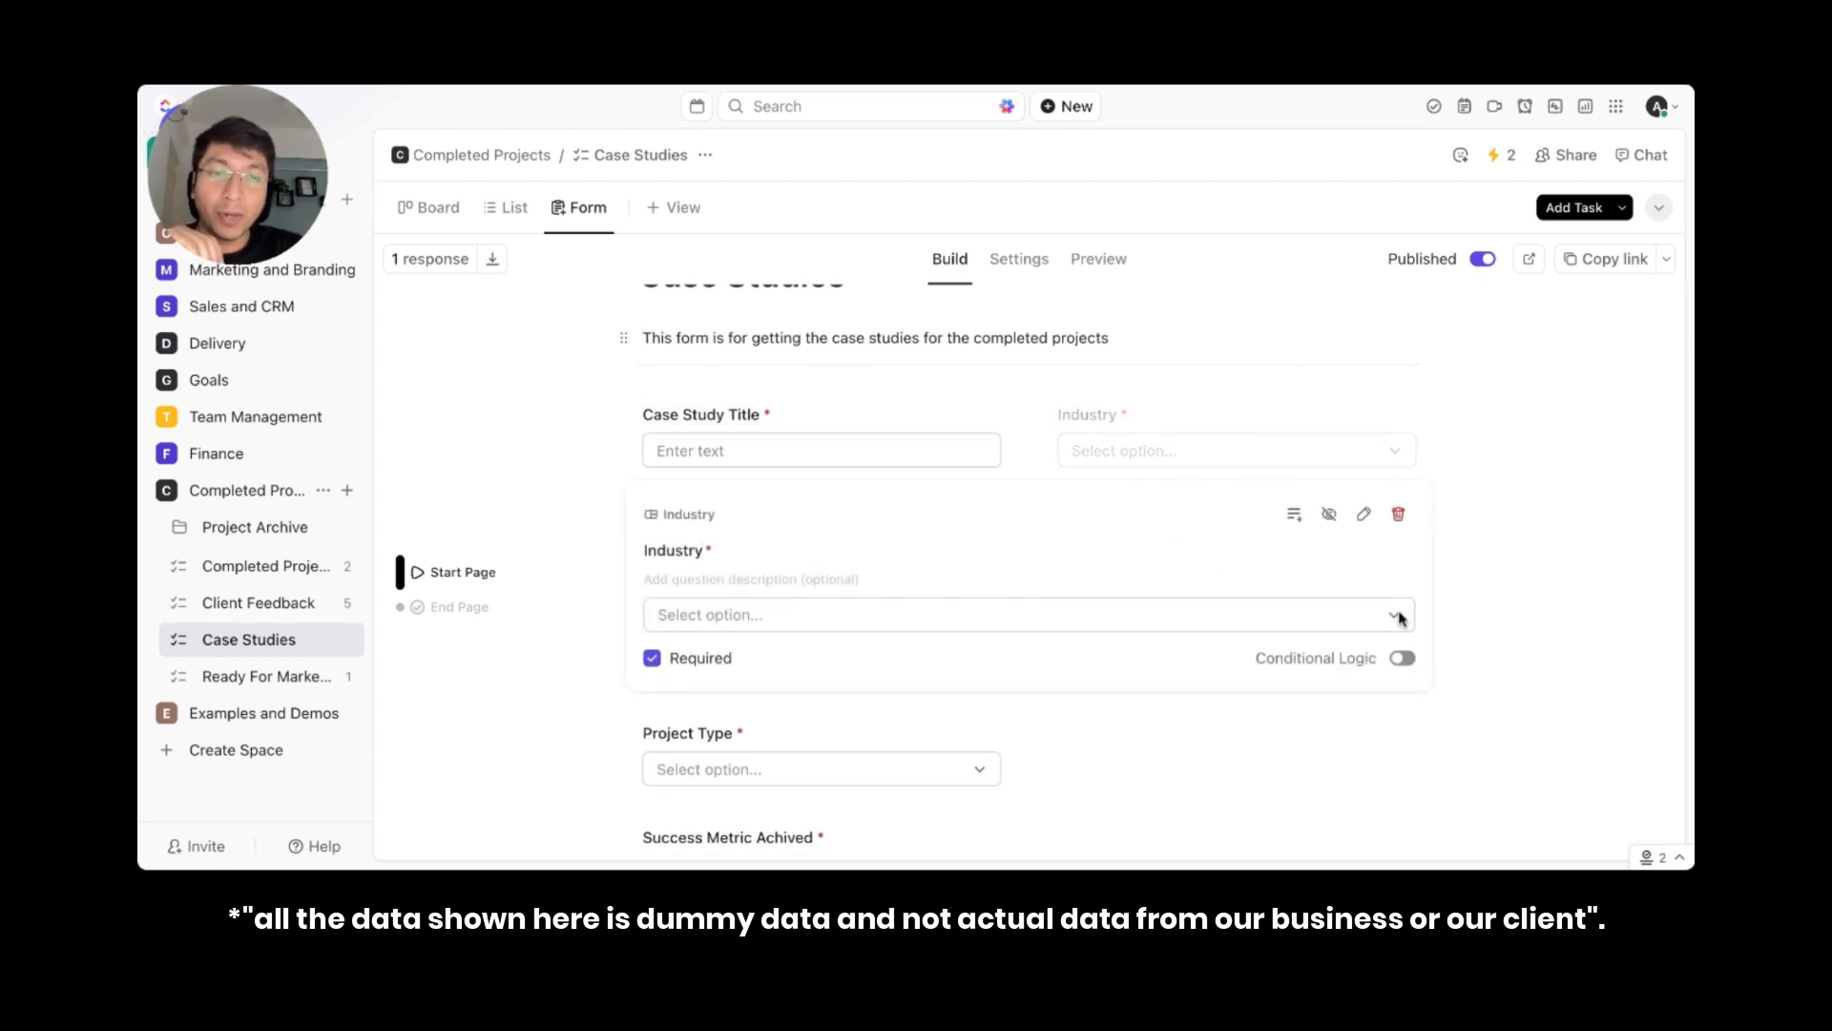
{"action": "left_click", "coordinate": [1505, 561]}
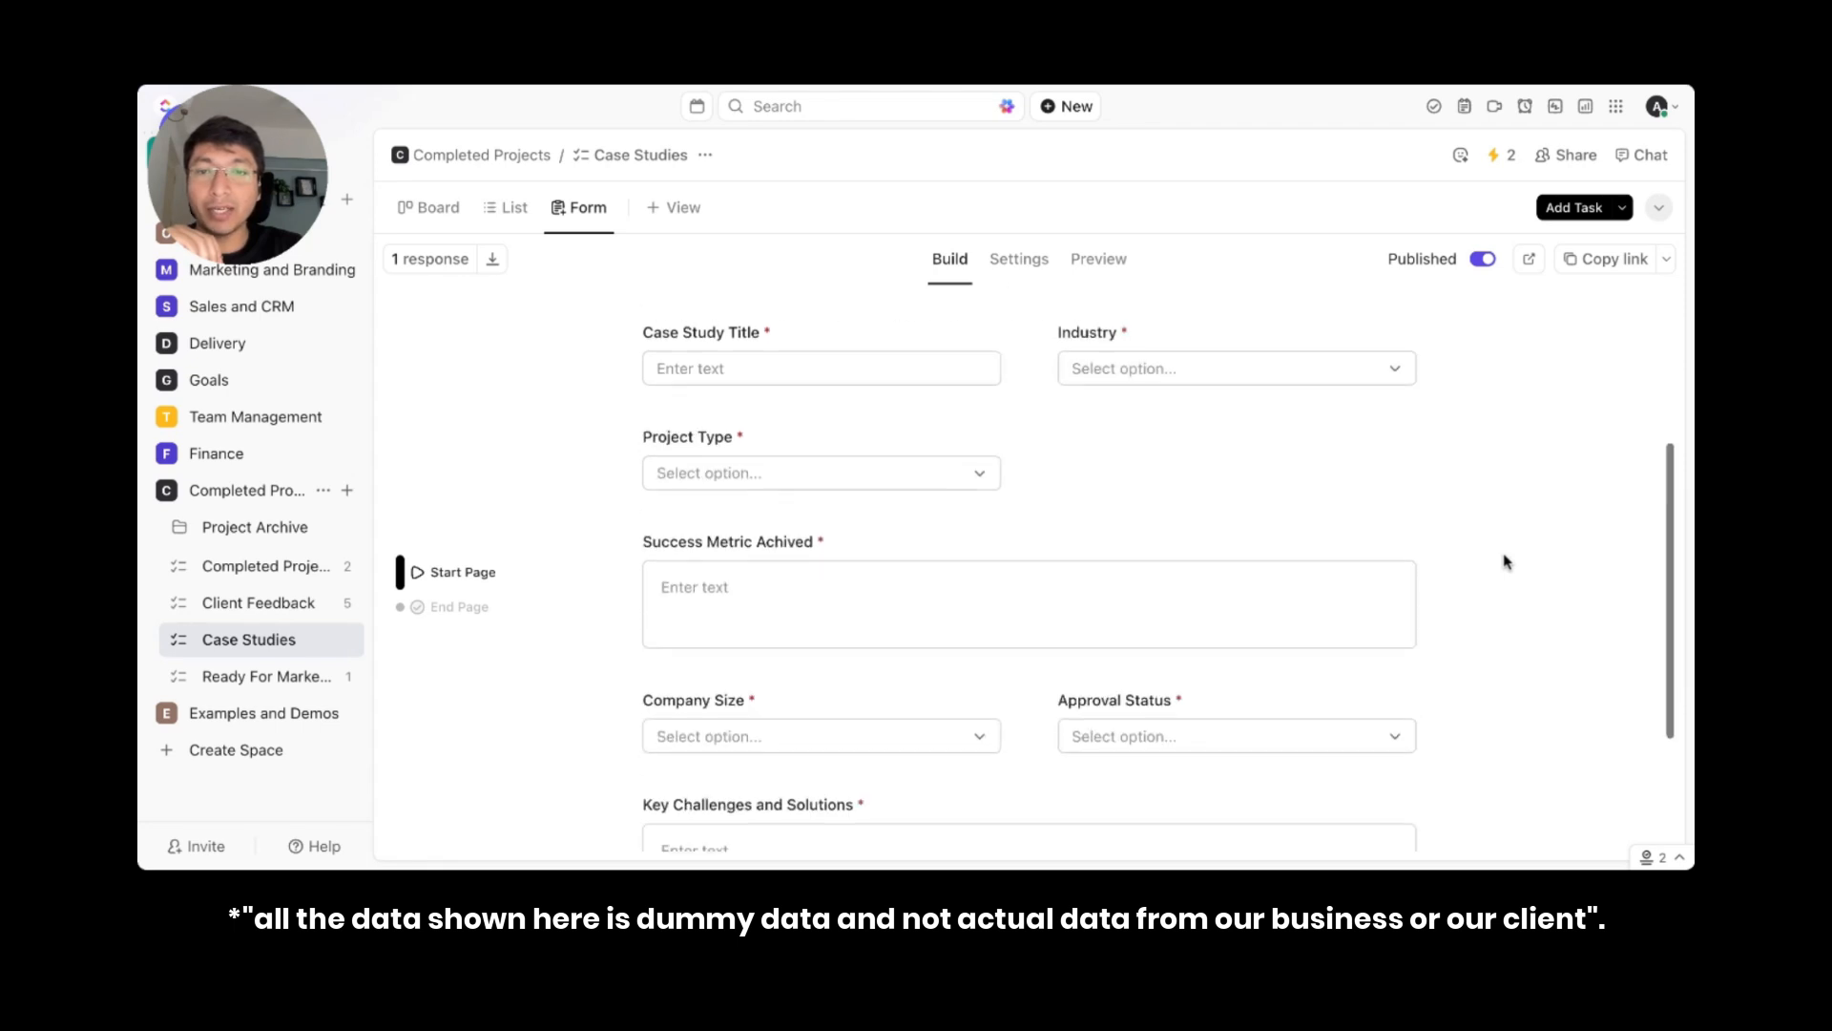
- Examine the Project Type question's field definition and its label options
{"action": "scroll", "coordinate": [982, 454], "scroll_direction": "down", "scroll_amount": 3}
{"action": "scroll", "coordinate": [1023, 430], "scroll_direction": "up", "scroll_amount": 2}
{"action": "scroll", "coordinate": [1026, 432], "scroll_direction": "up", "scroll_amount": 1}
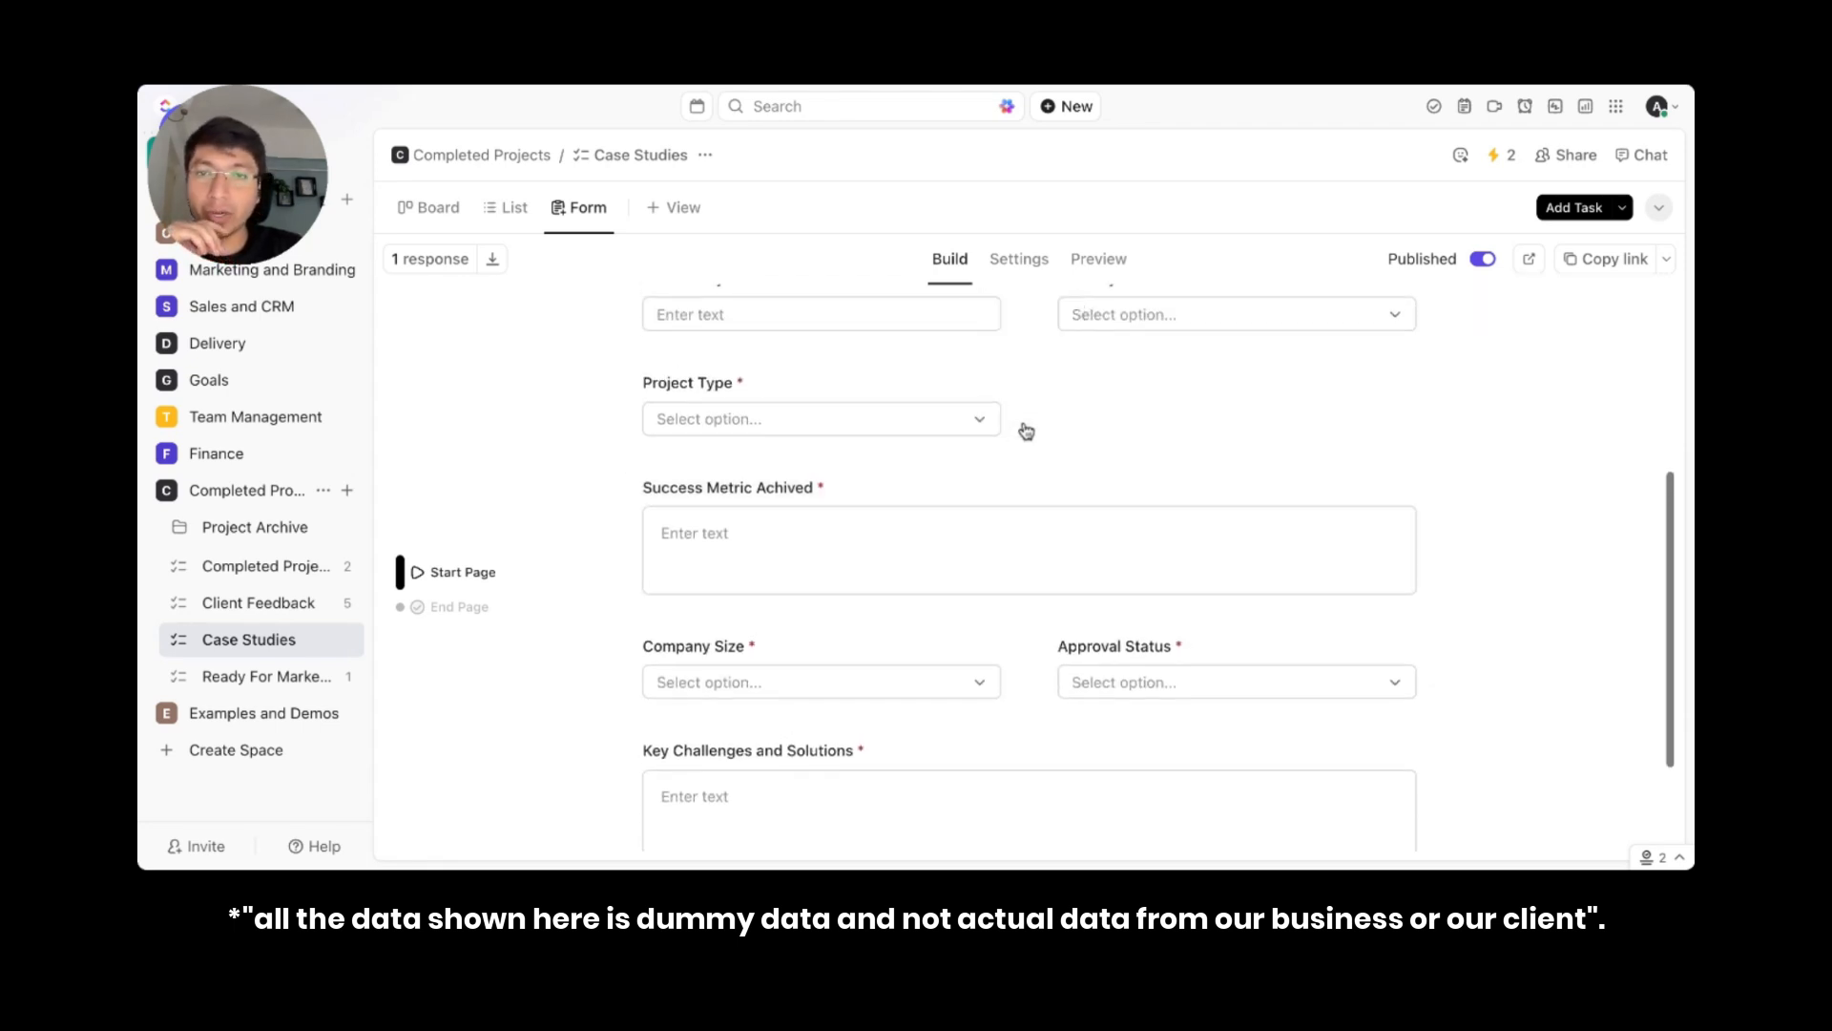
{"action": "left_click", "coordinate": [963, 425]}
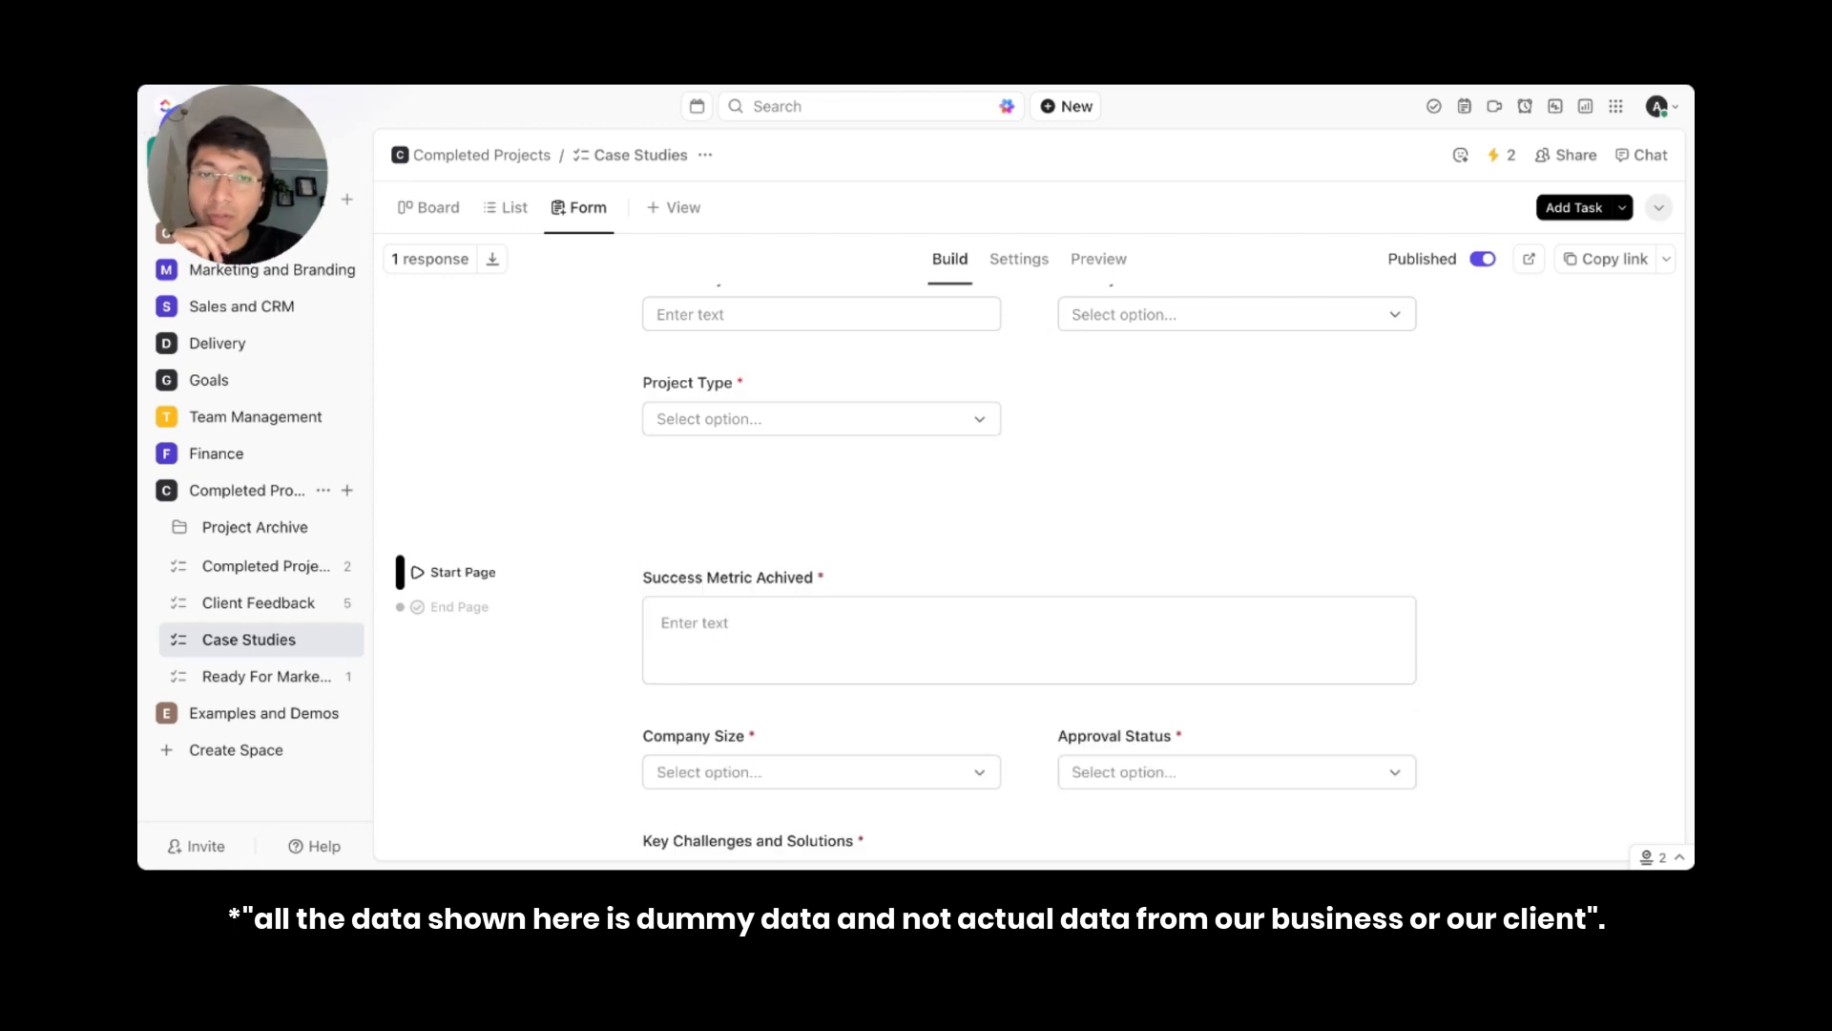
{"action": "left_click", "coordinate": [1363, 482]}
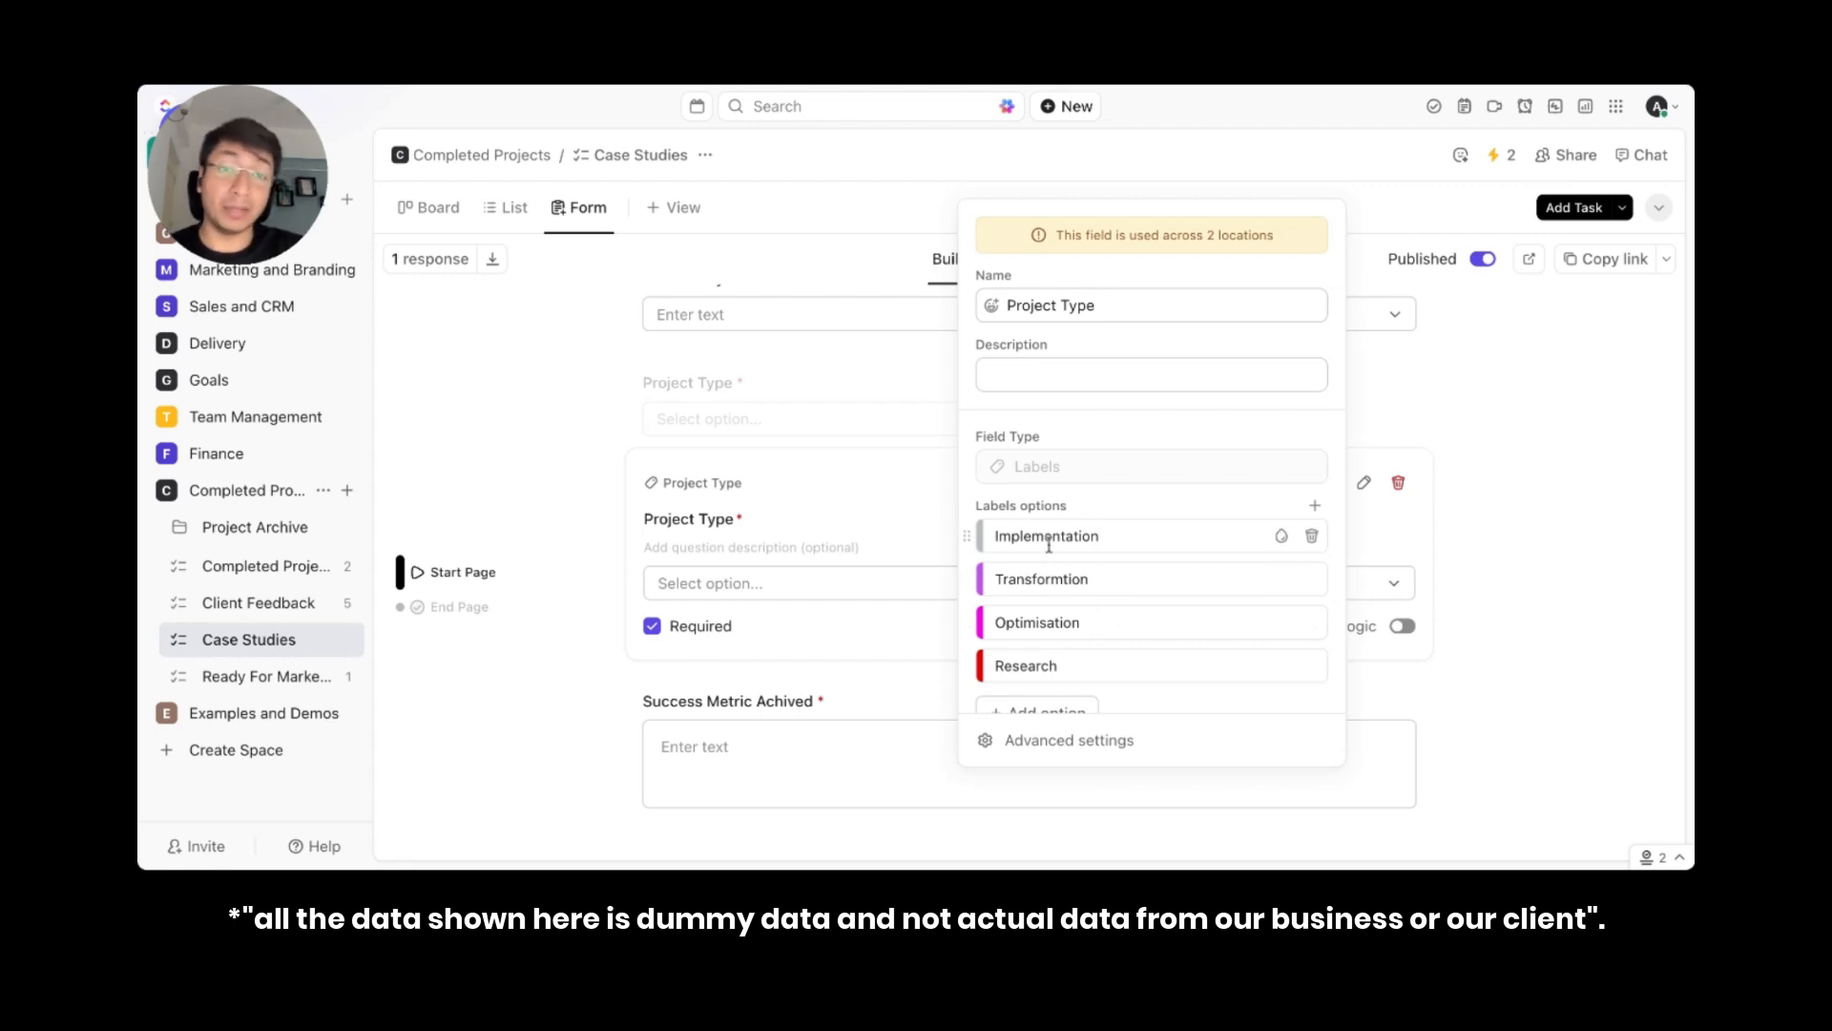
{"action": "left_click", "coordinate": [1539, 421]}
- Examine the Company Size question's field definition and its dropdown options
{"action": "scroll", "coordinate": [908, 560], "scroll_direction": "down", "scroll_amount": 3}
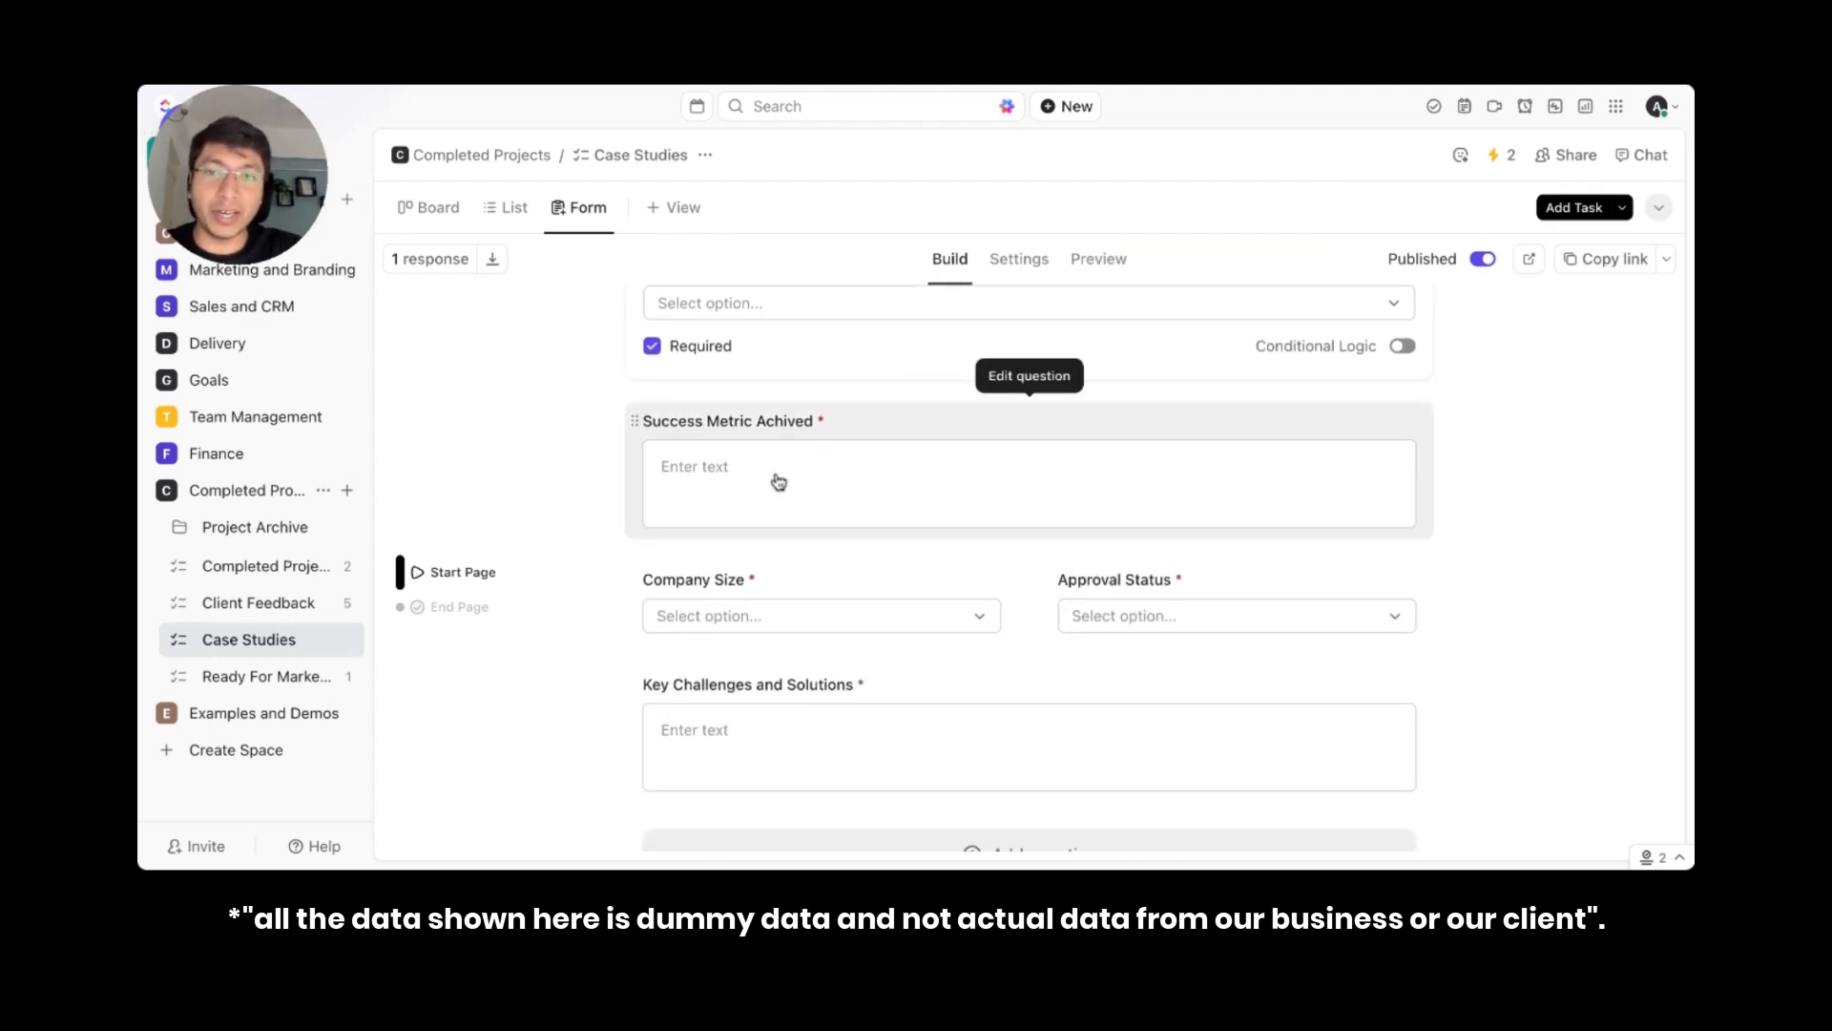
{"action": "left_click", "coordinate": [800, 618]}
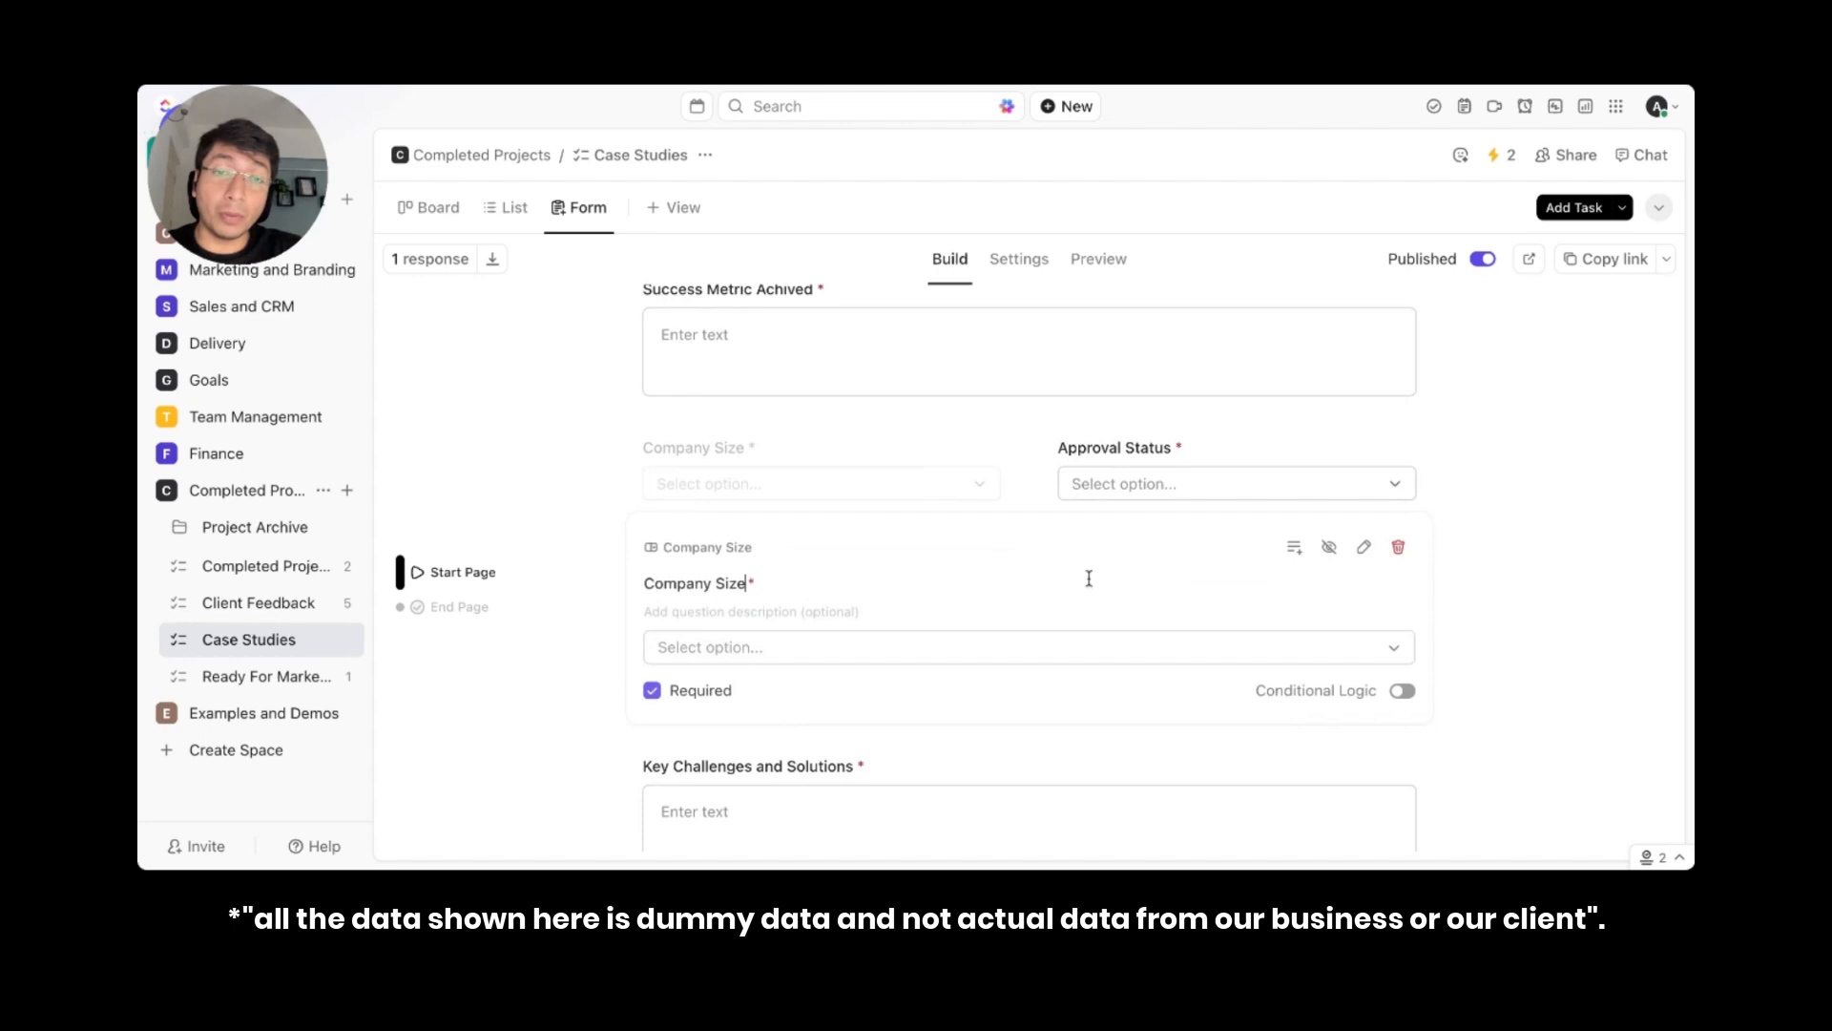
{"action": "left_click", "coordinate": [1364, 546]}
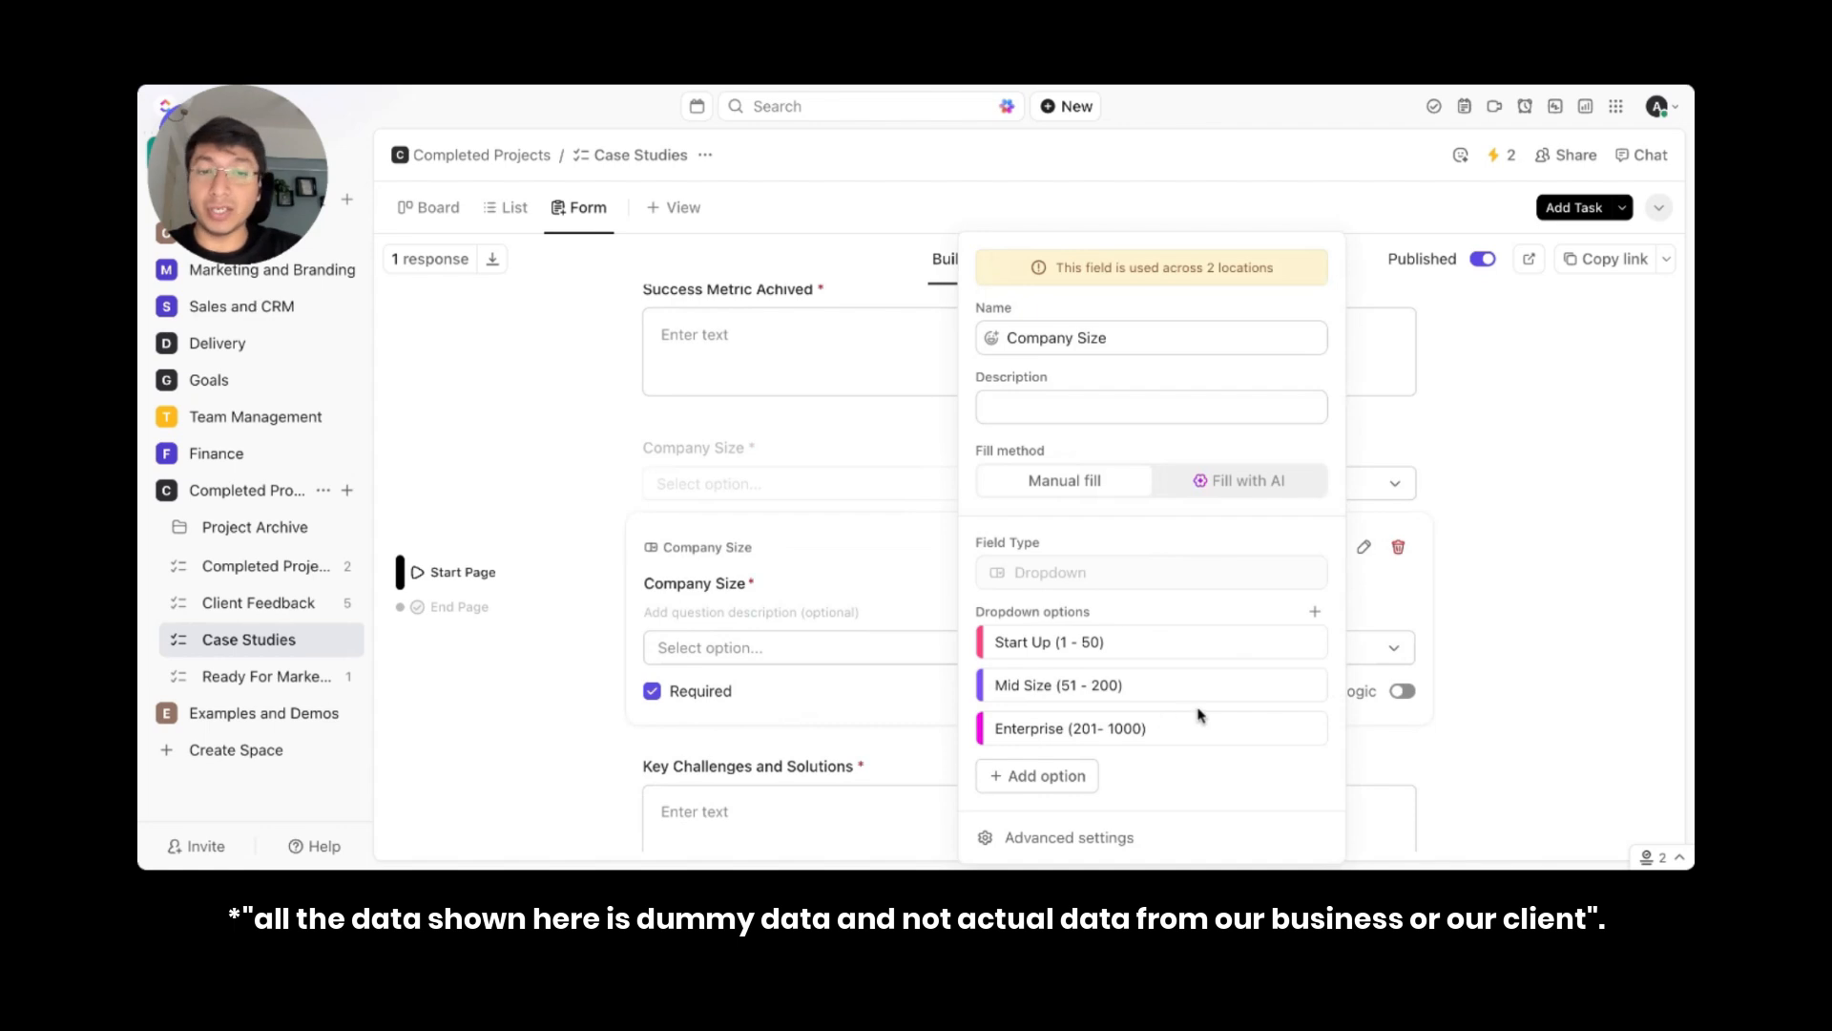
{"action": "left_click", "coordinate": [1527, 526]}
- Explore the question types available for a new form question, from Task property to Signature, without adding one
{"action": "scroll", "coordinate": [954, 592], "scroll_direction": "down", "scroll_amount": 3}
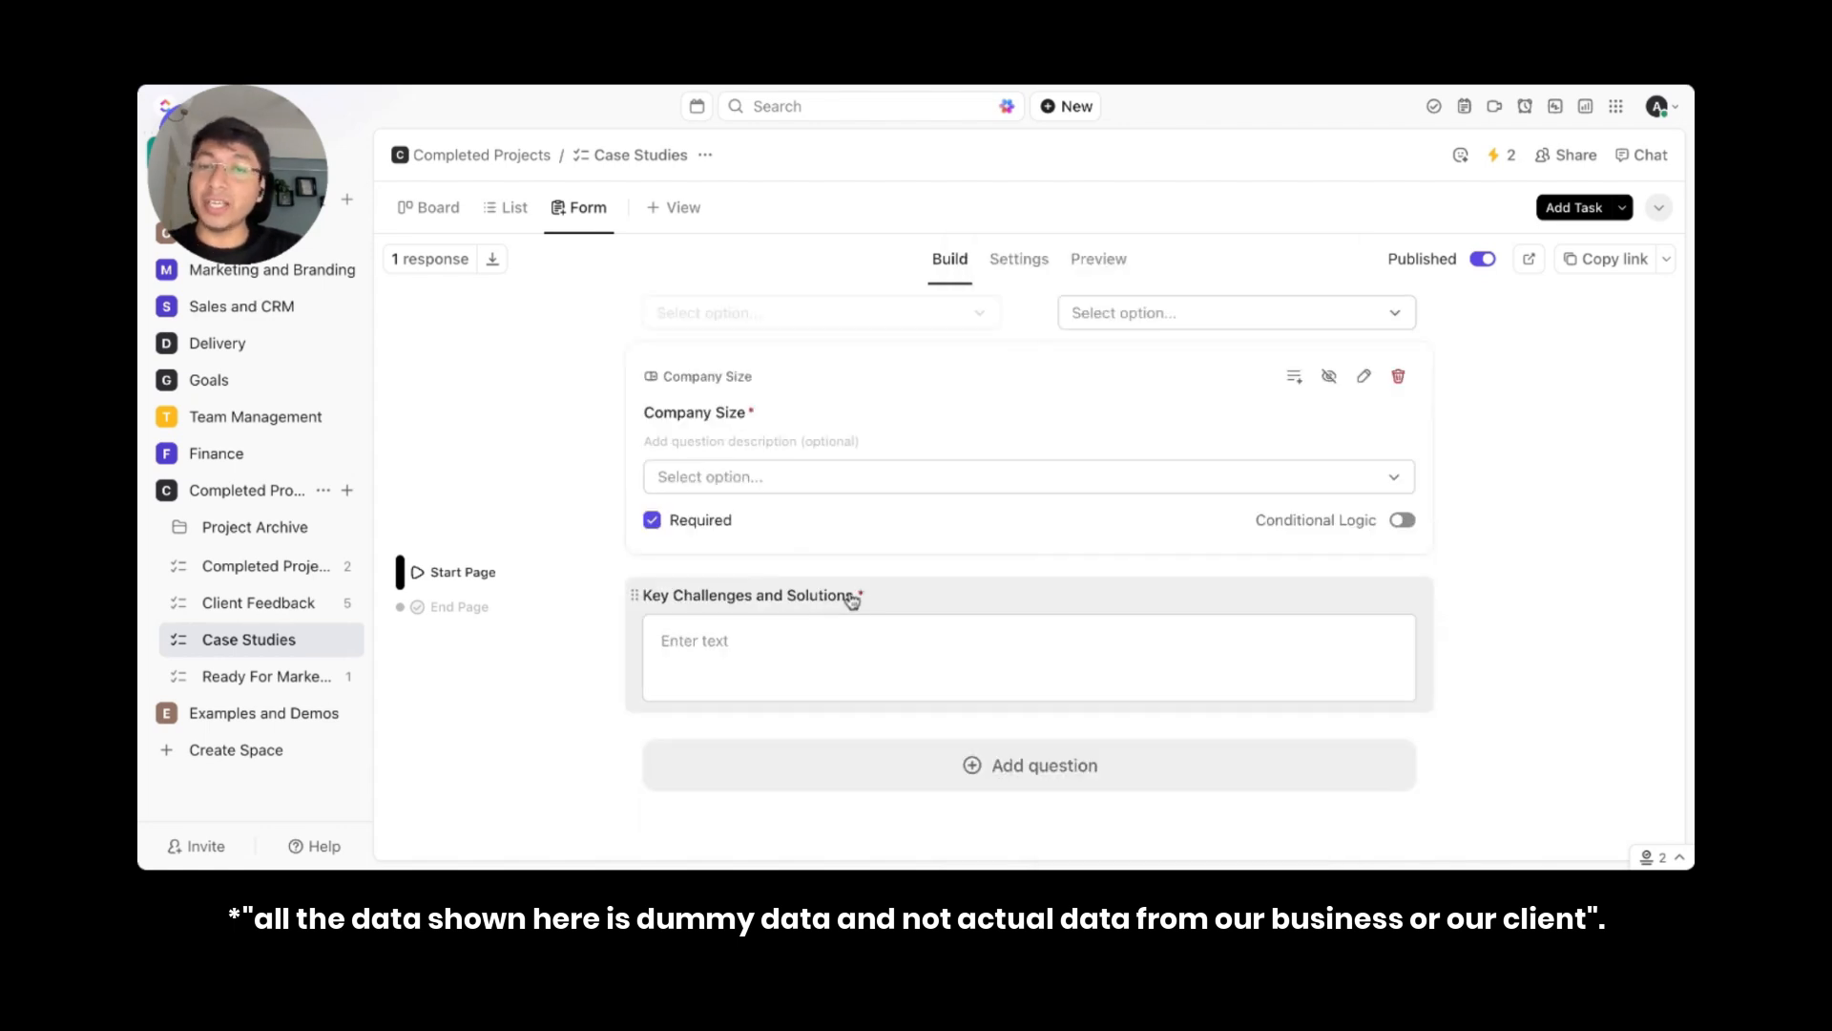
{"action": "scroll", "coordinate": [952, 610], "scroll_direction": "up", "scroll_amount": 1}
{"action": "scroll", "coordinate": [952, 621], "scroll_direction": "down", "scroll_amount": 1}
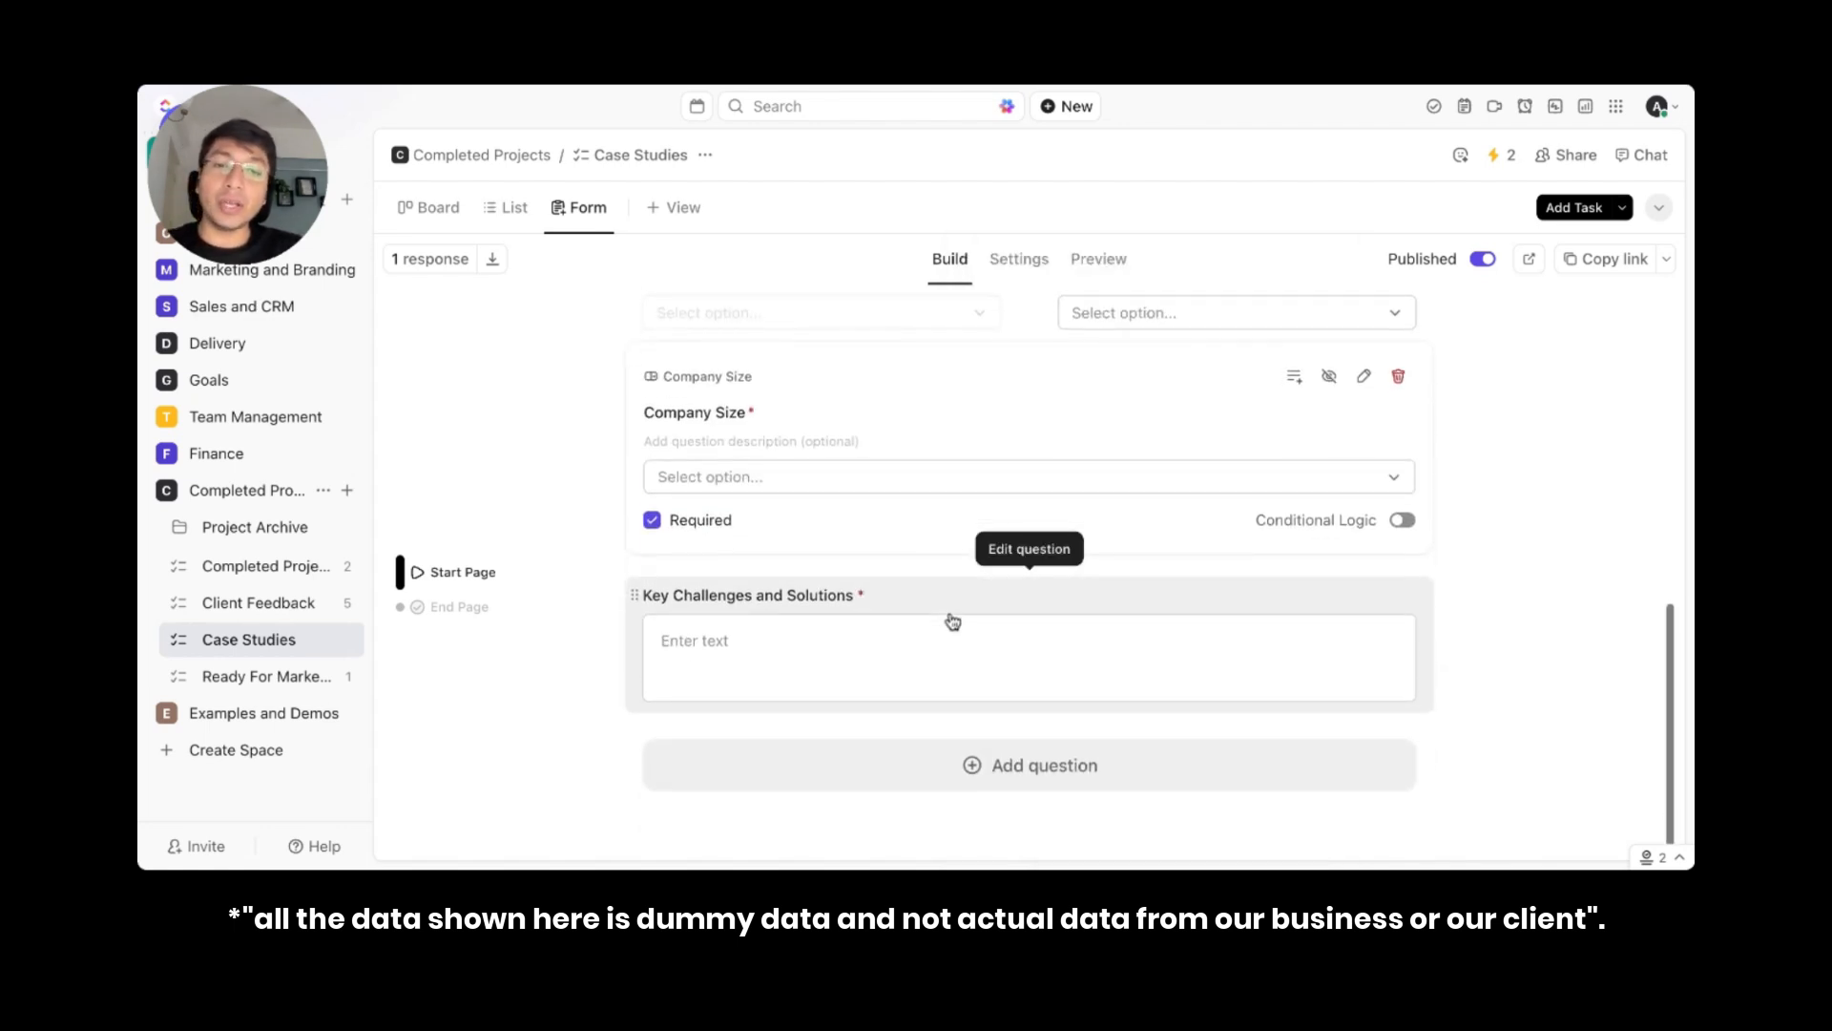
{"action": "left_click", "coordinate": [1007, 764]}
{"action": "mouse_move", "coordinate": [1152, 335]}
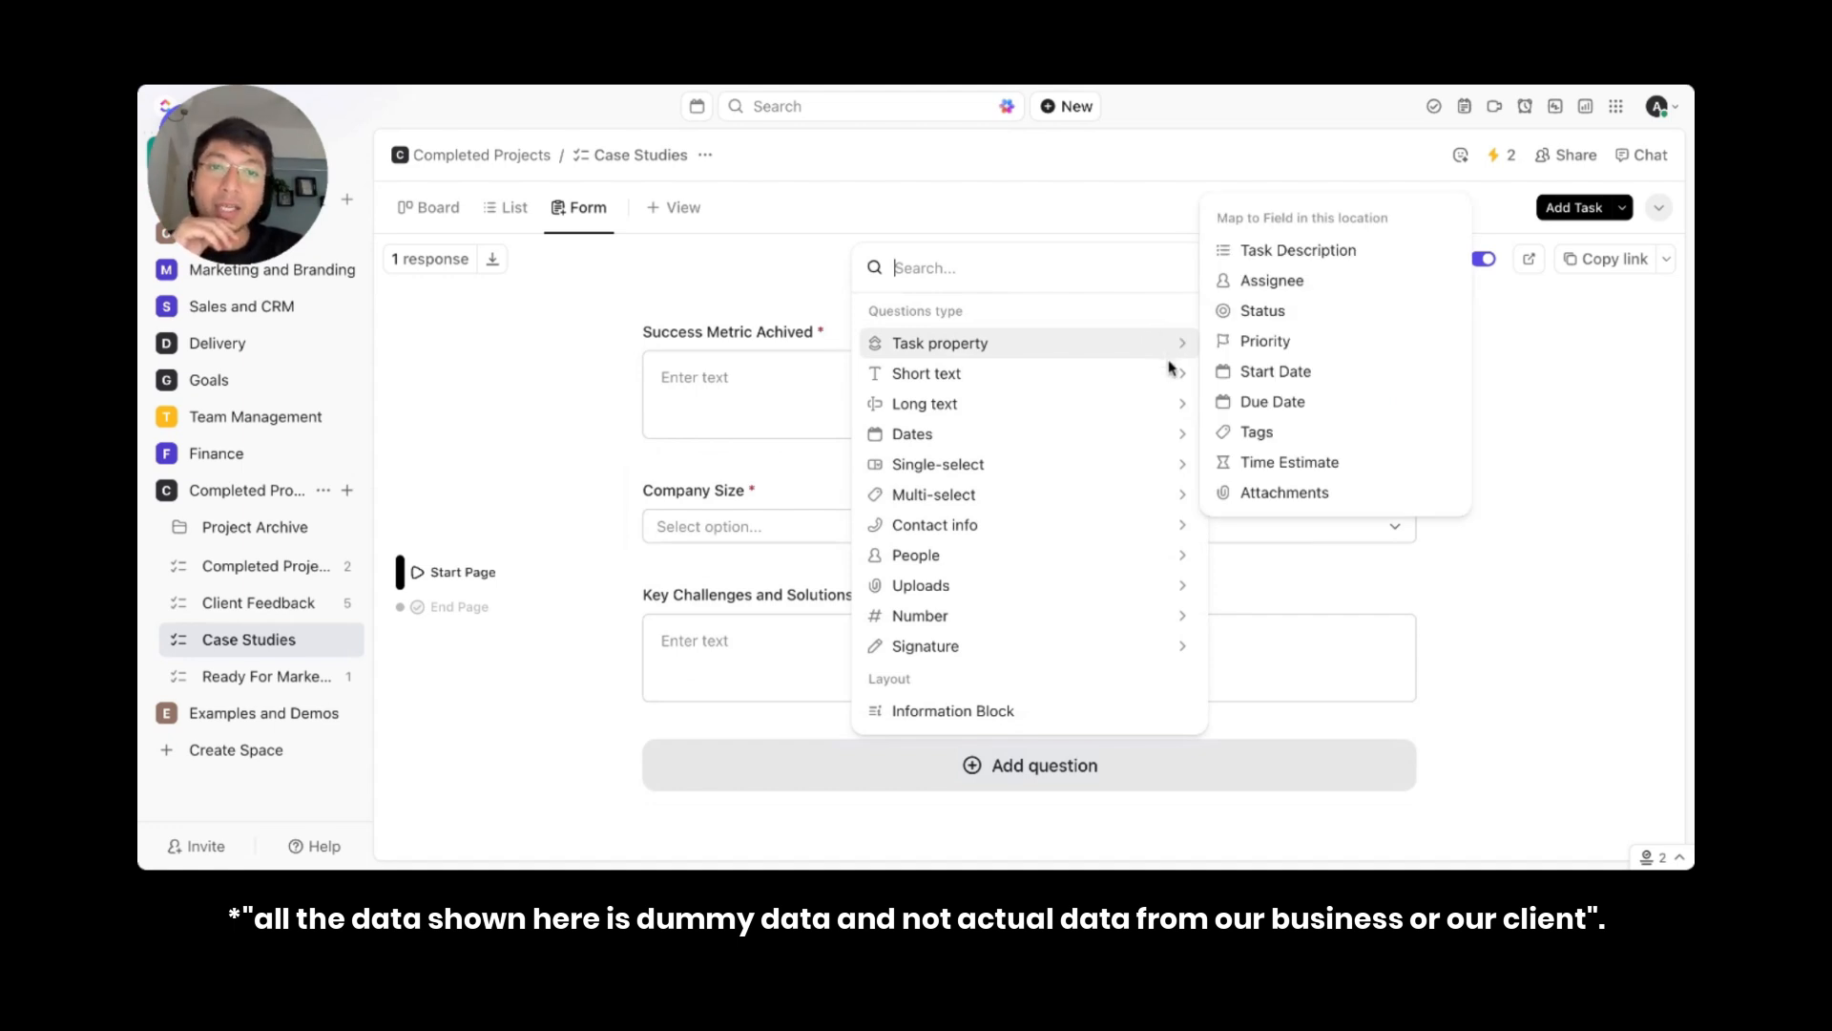
{"action": "mouse_move", "coordinate": [1177, 374]}
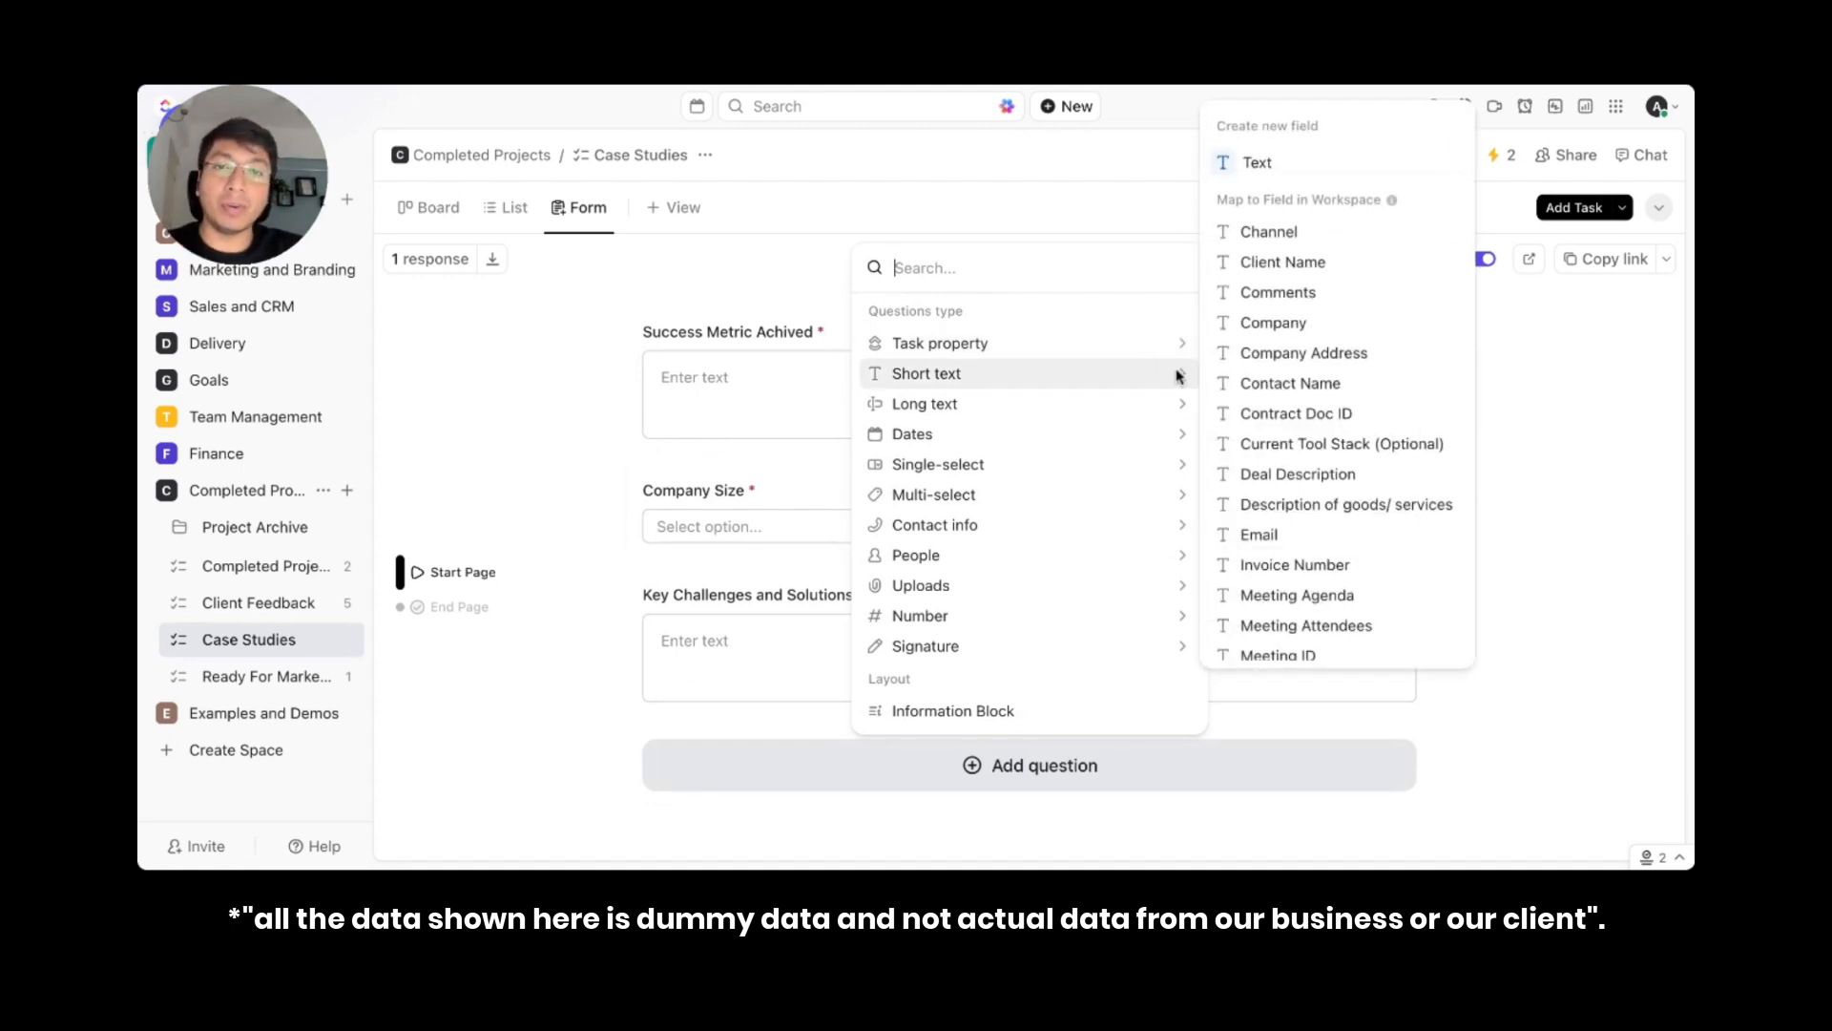
{"action": "mouse_move", "coordinate": [1190, 405]}
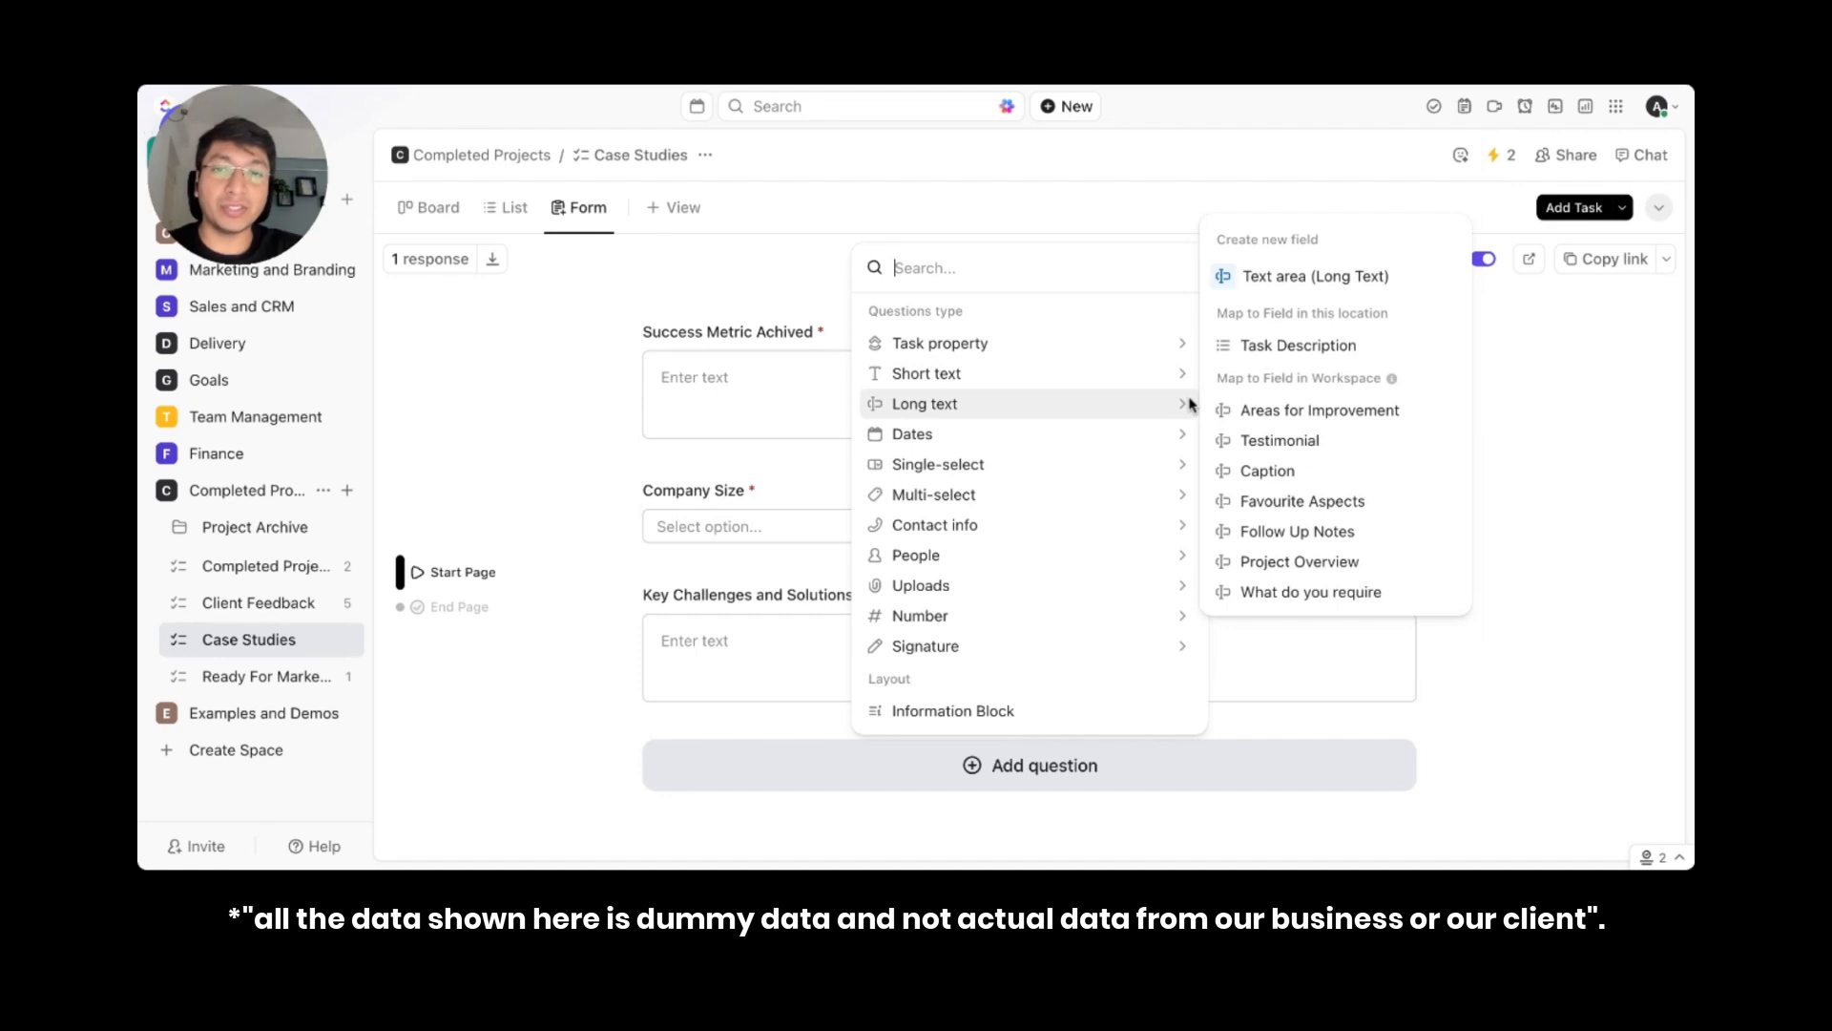
{"action": "mouse_move", "coordinate": [1183, 443]}
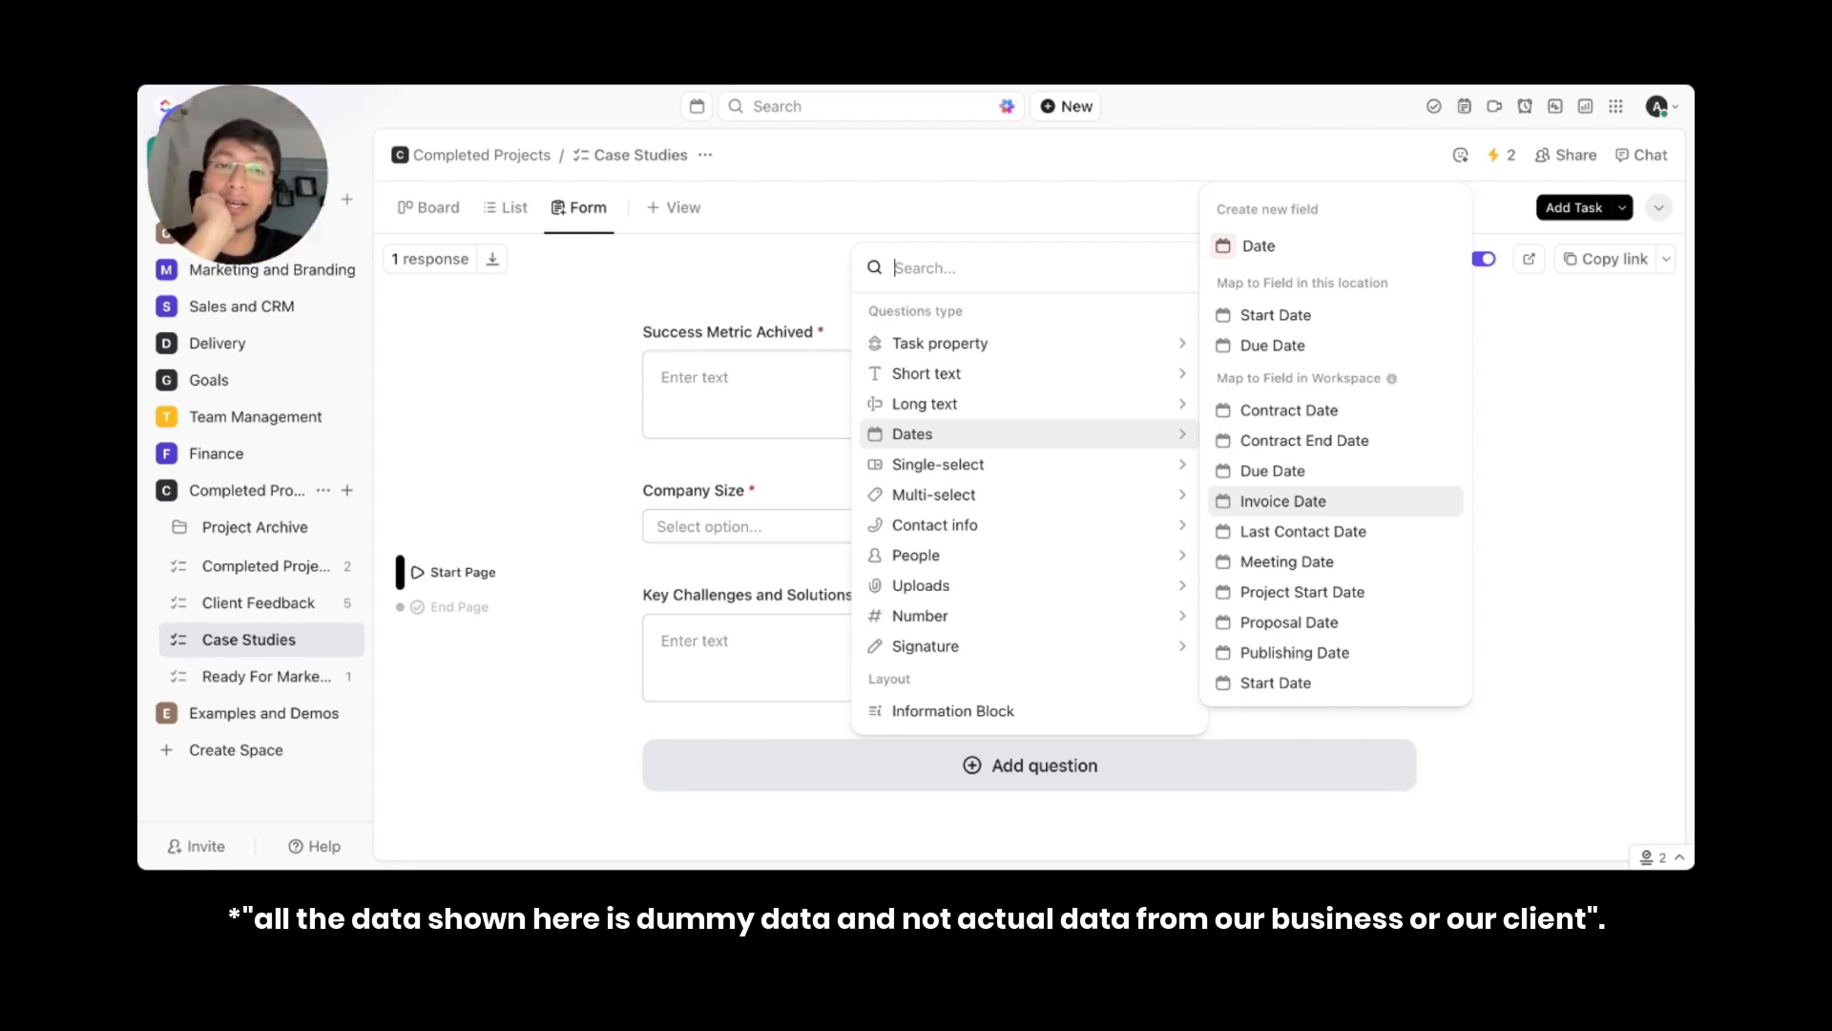
{"action": "mouse_move", "coordinate": [1145, 467]}
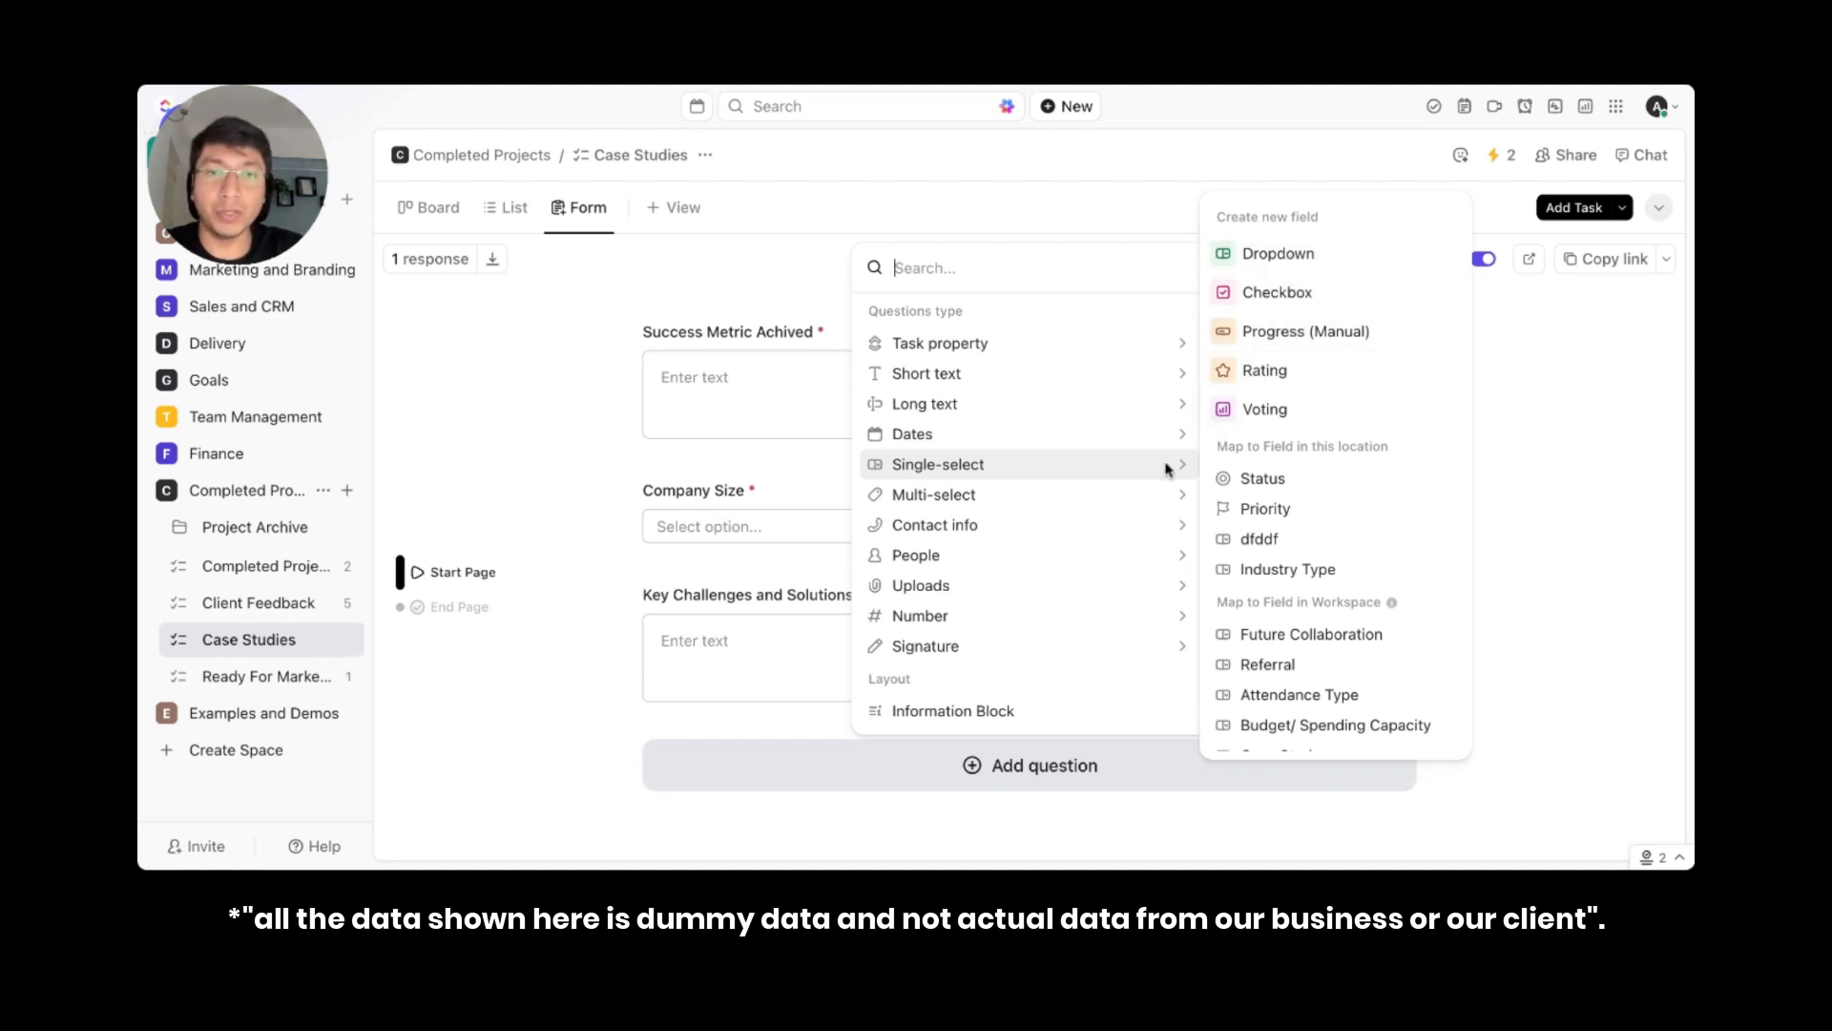
{"action": "mouse_move", "coordinate": [1178, 495]}
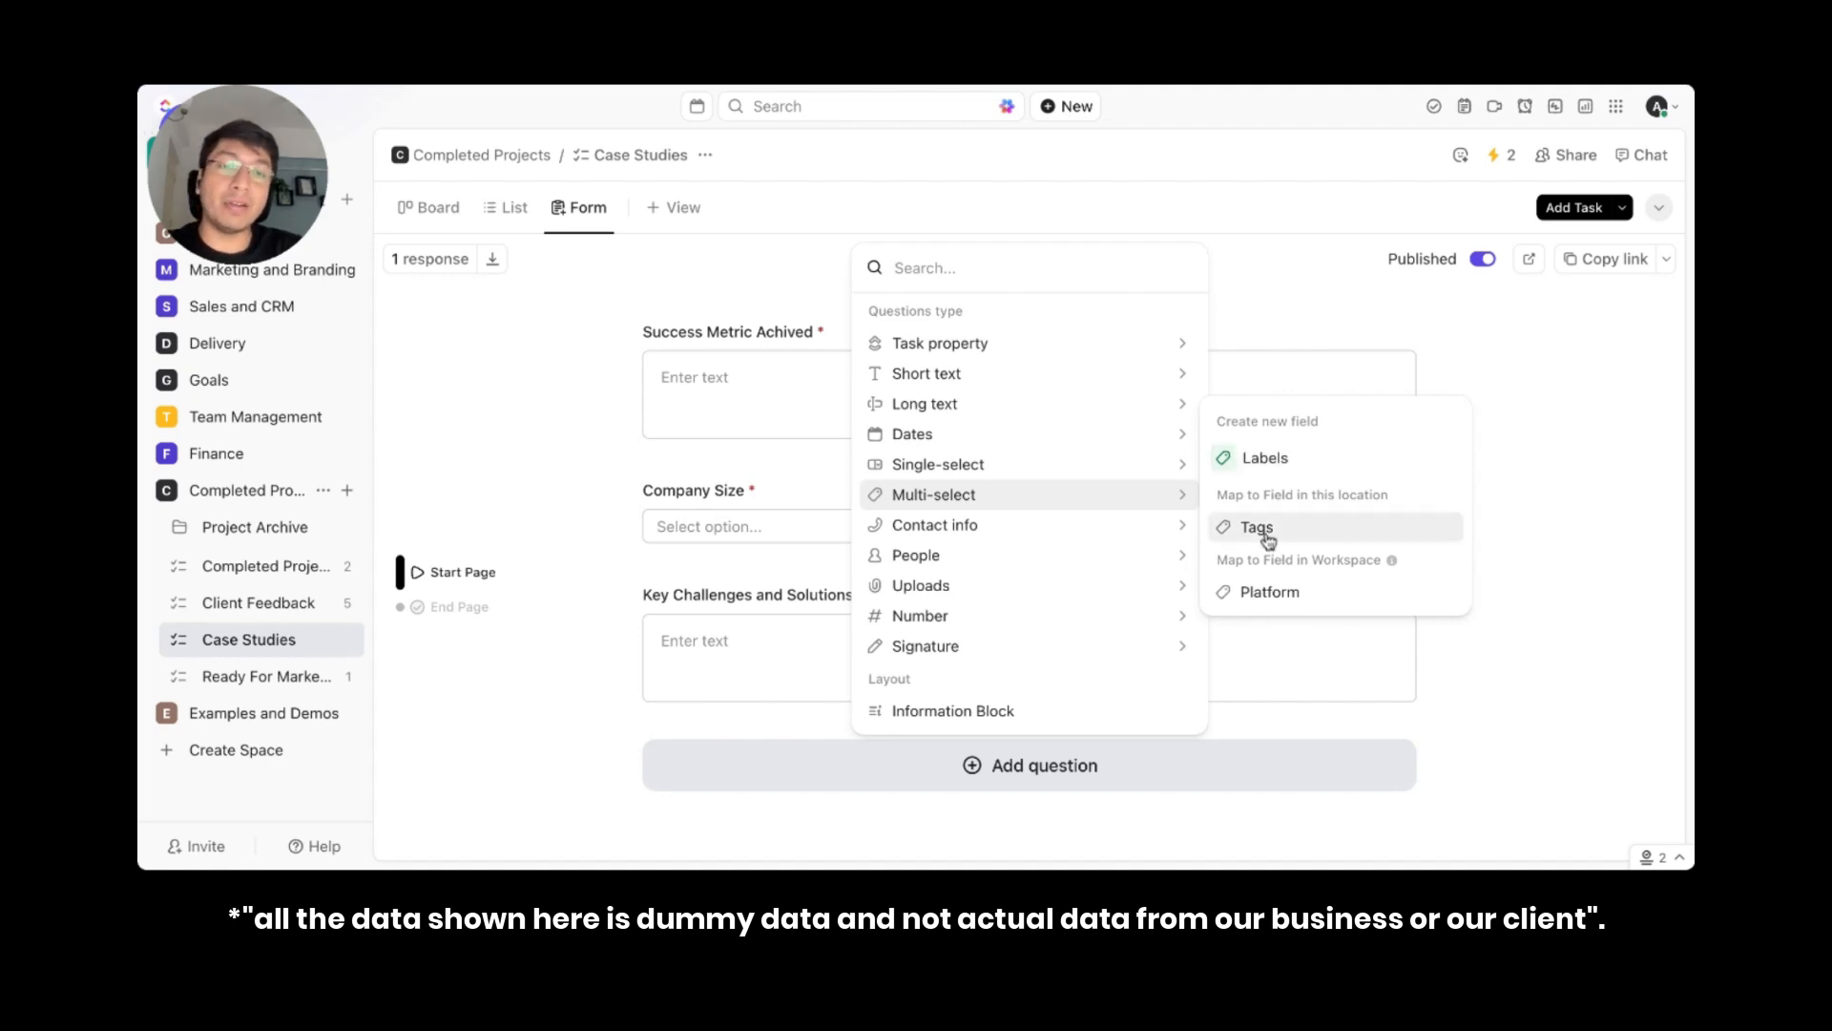
{"action": "mouse_move", "coordinate": [1164, 526]}
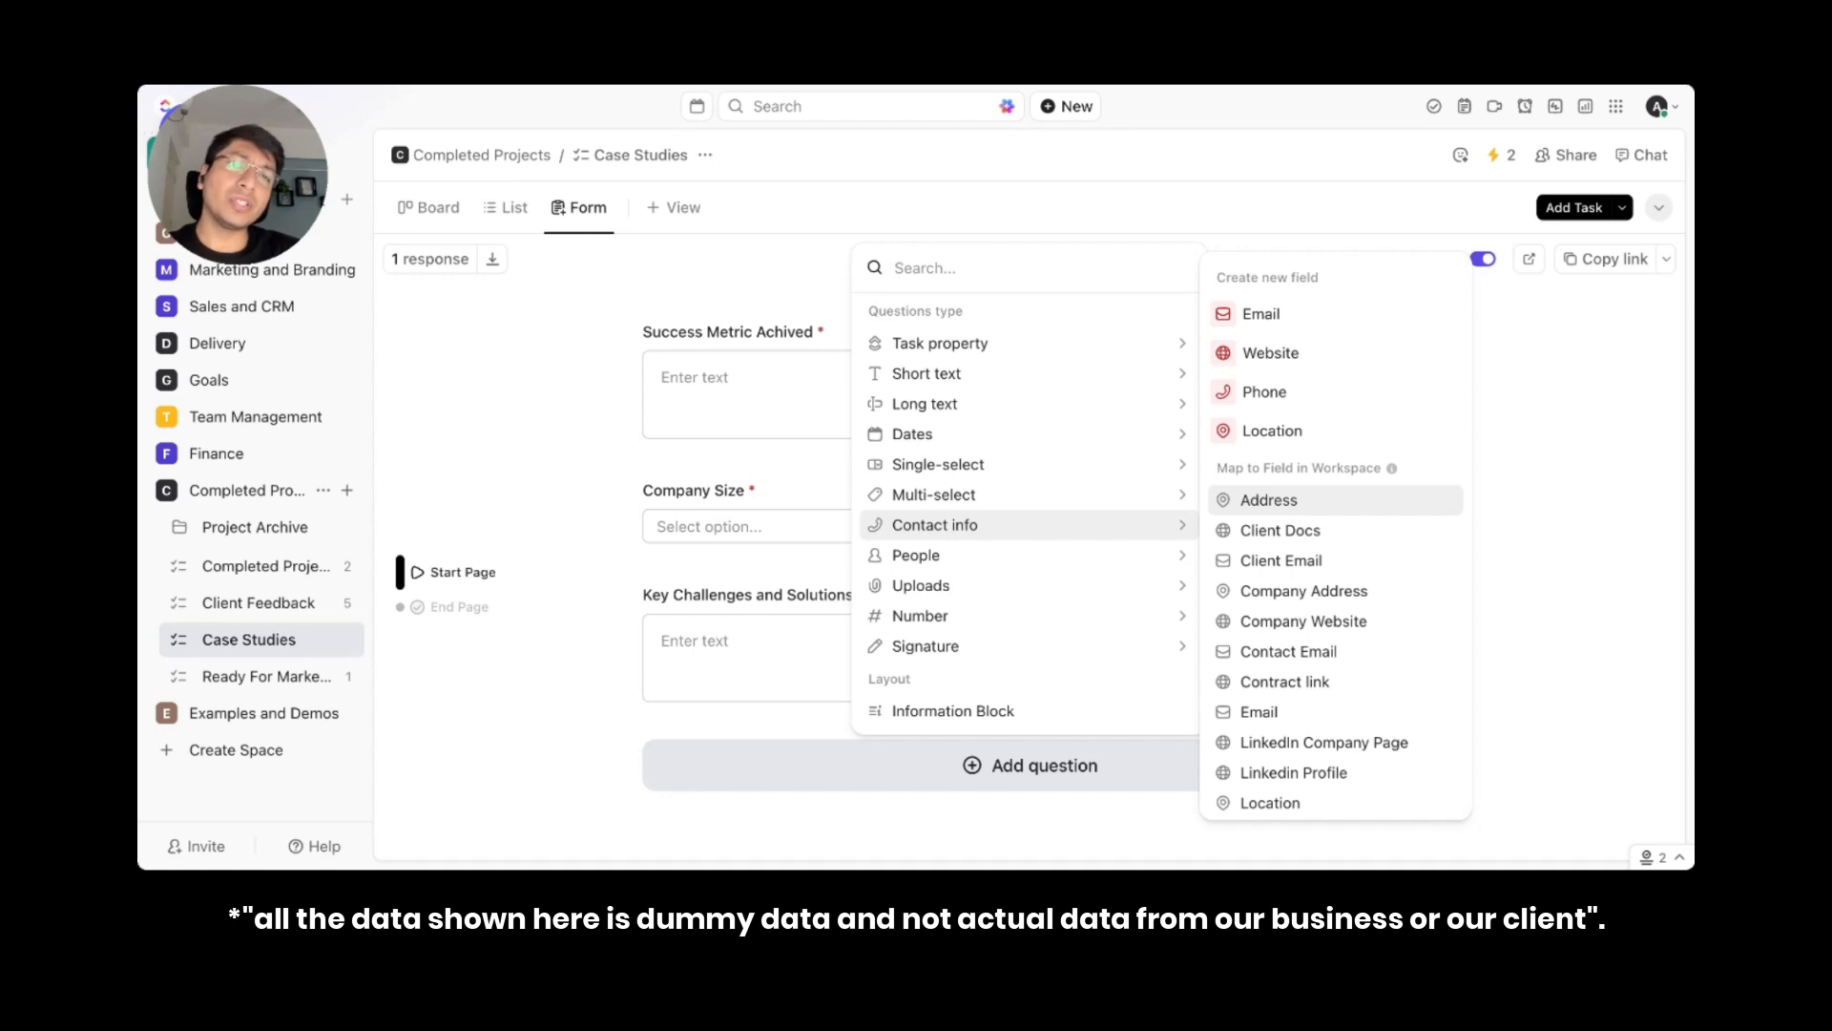
{"action": "mouse_move", "coordinate": [1143, 564]}
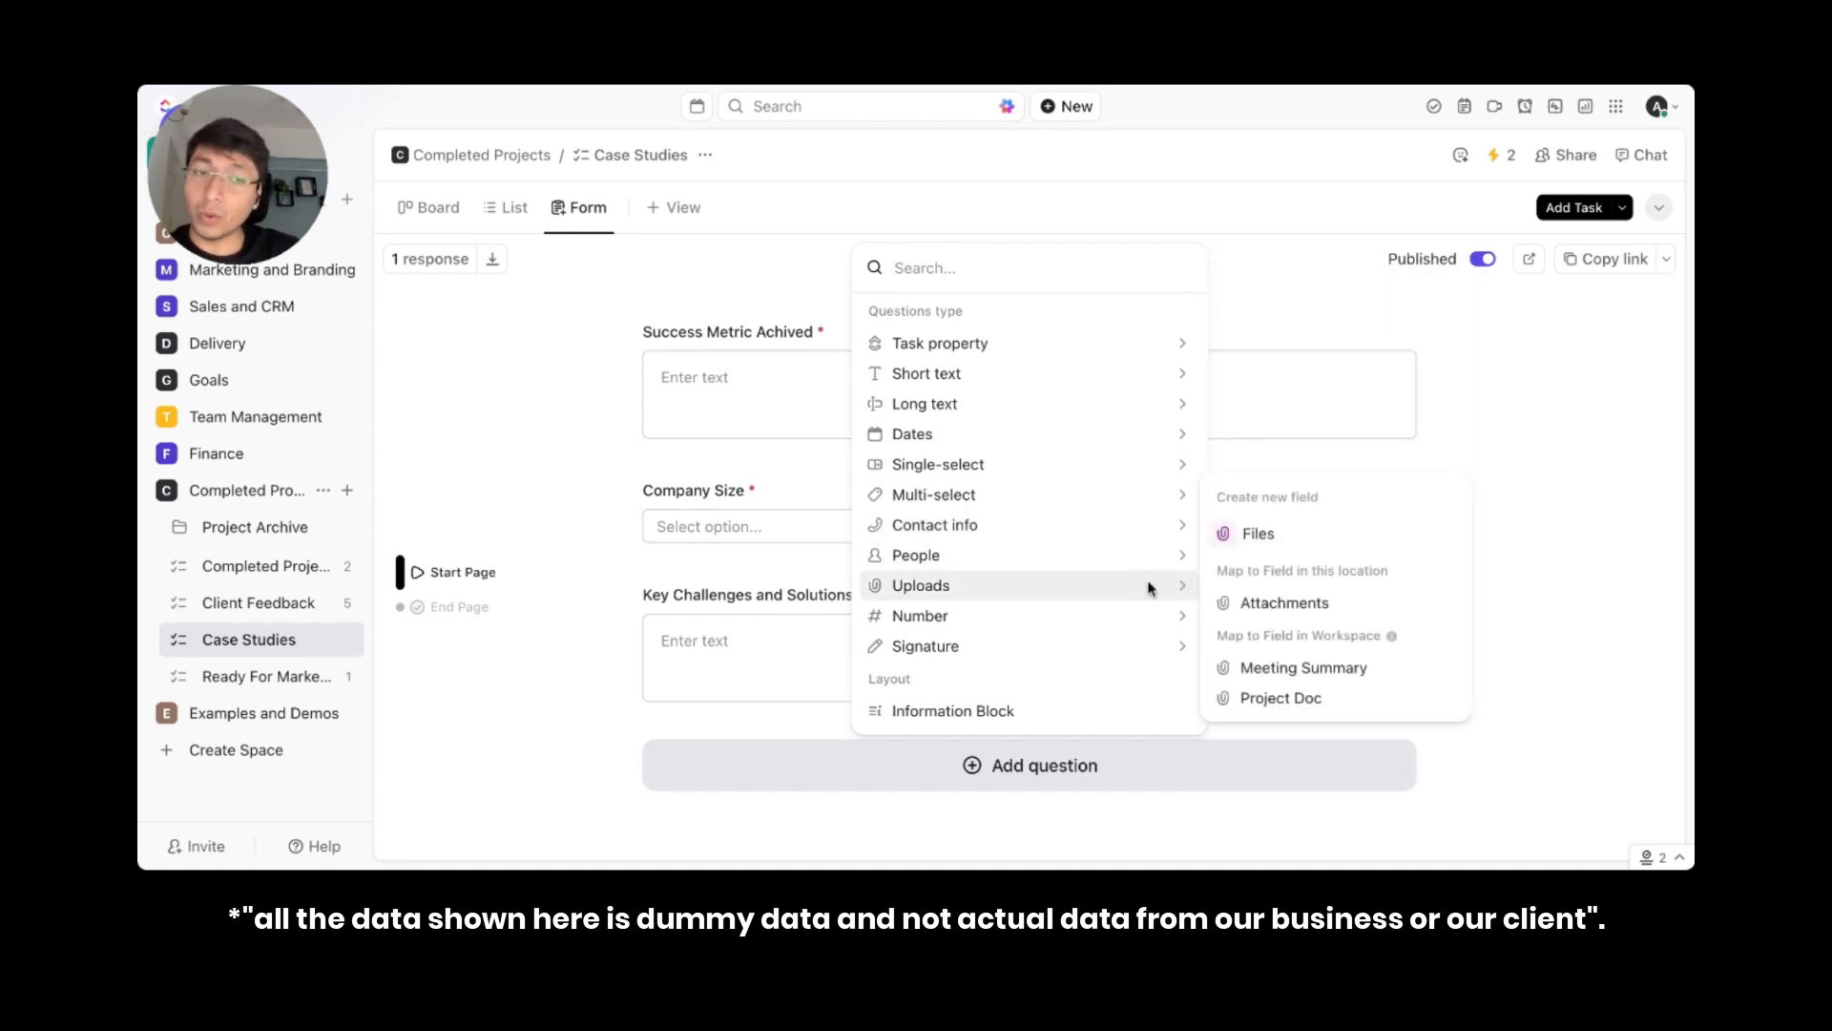
{"action": "mouse_move", "coordinate": [1159, 620]}
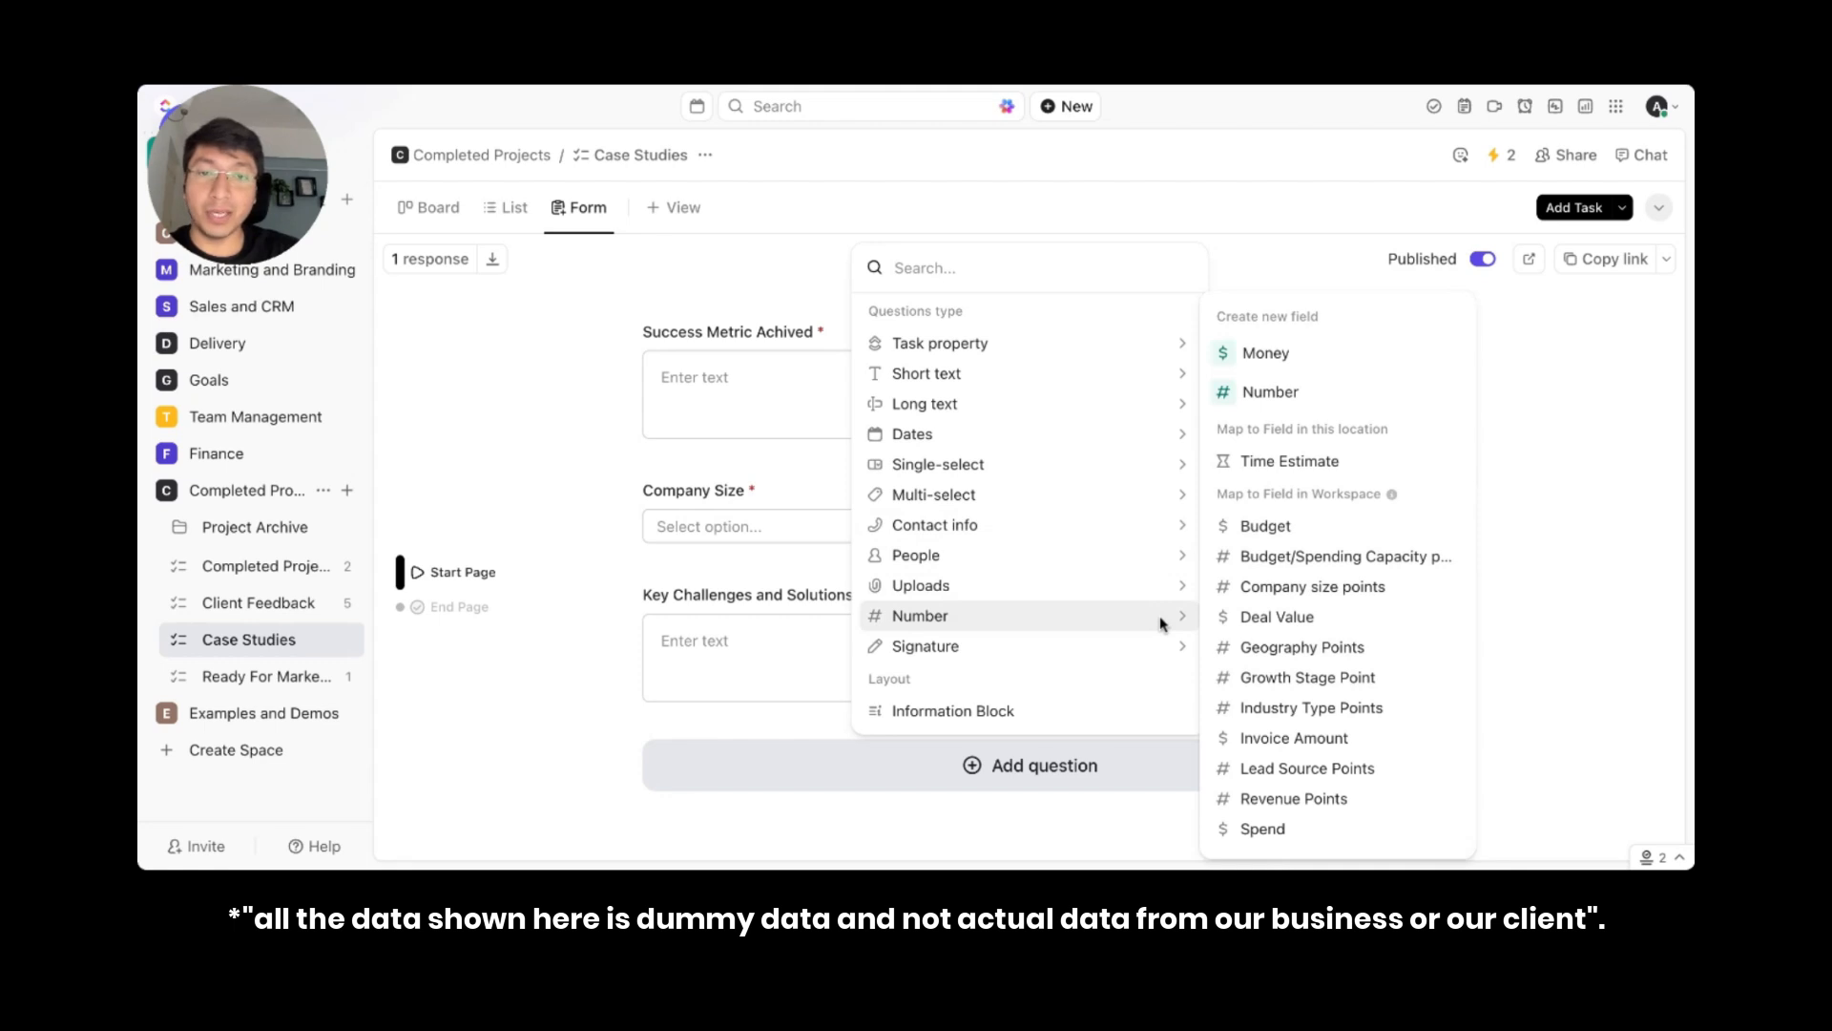
{"action": "mouse_move", "coordinate": [1188, 655]}
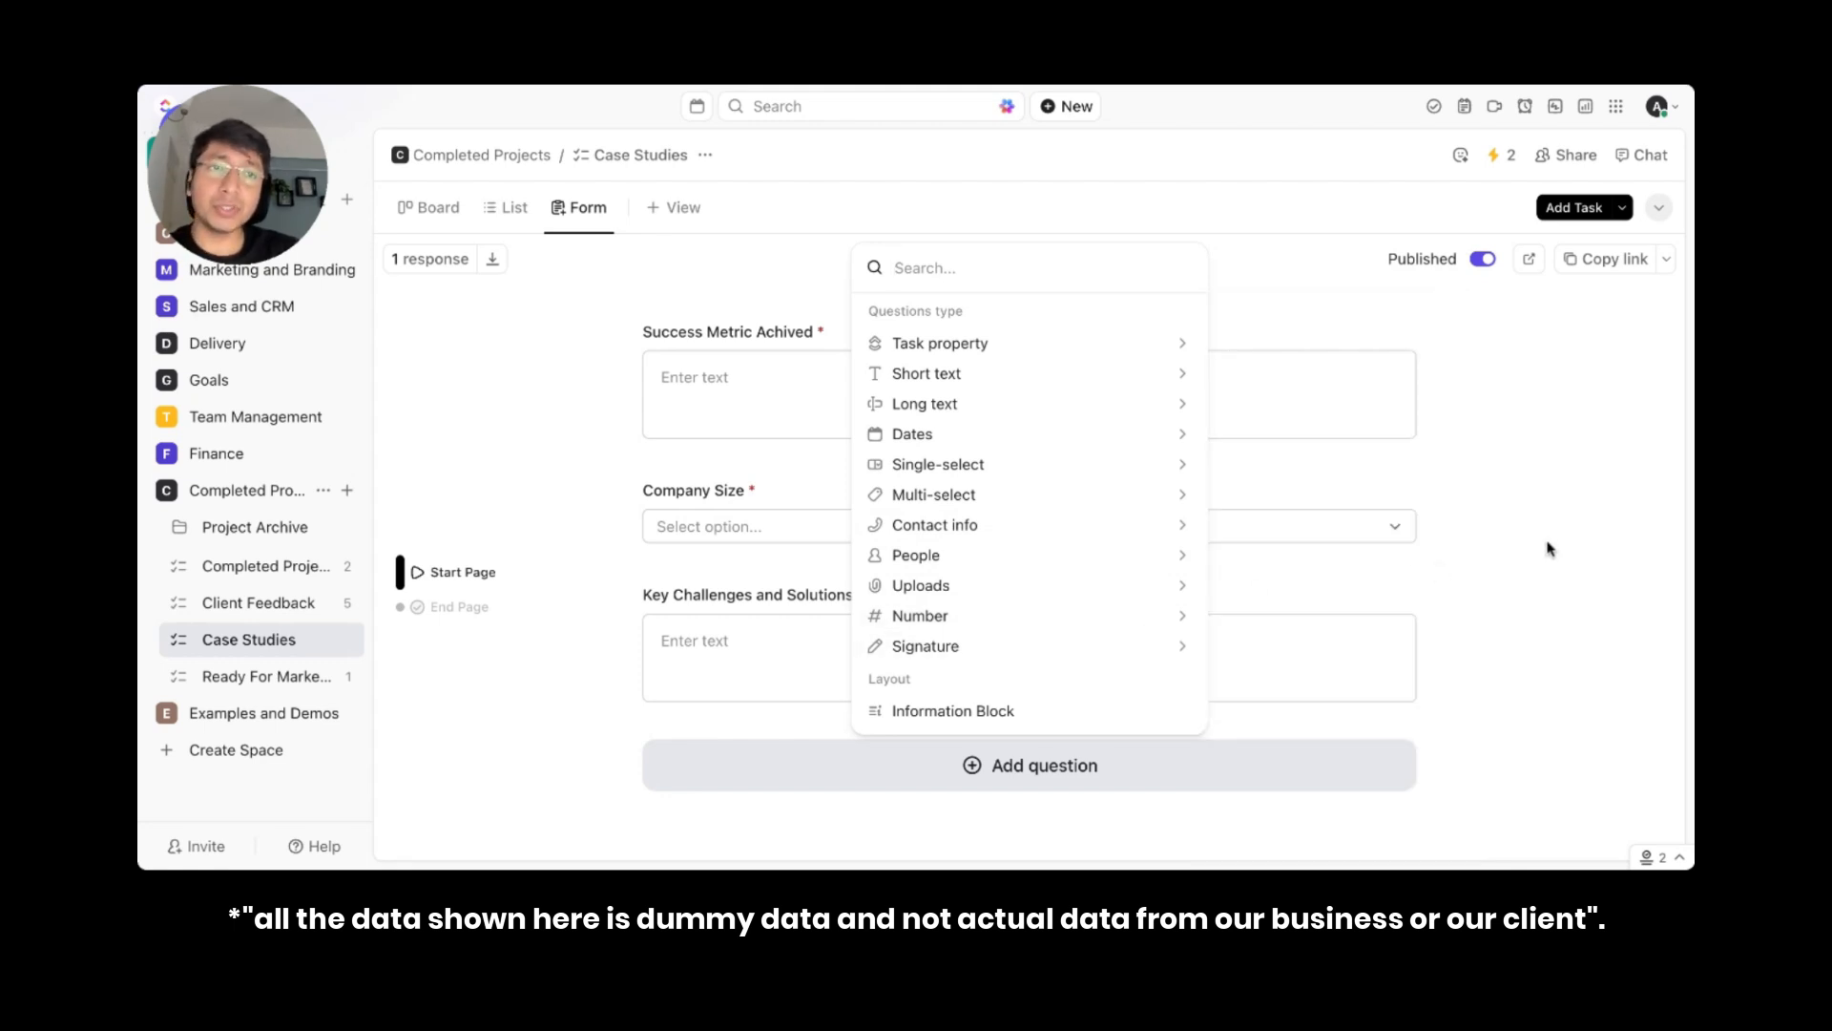
{"action": "key", "text": "Escape"}
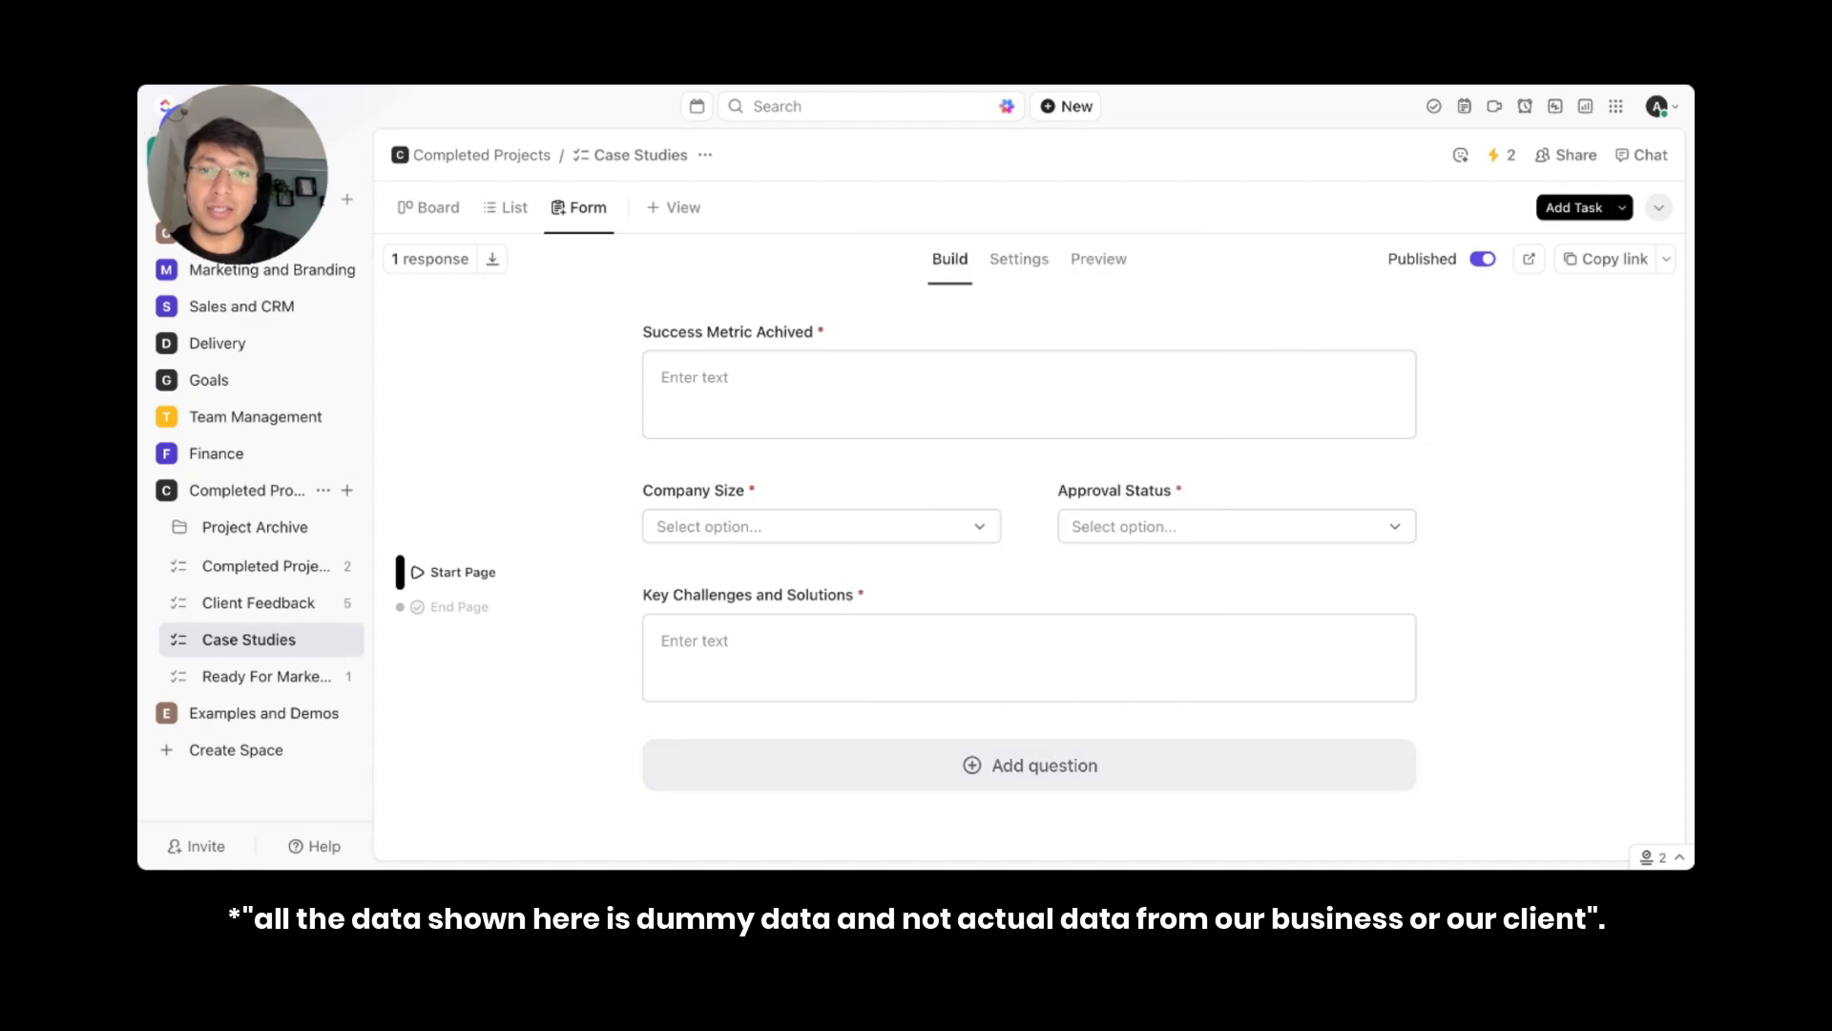
- Review the Case Studies form from its title to the last question and open its submission settings
{"action": "scroll", "coordinate": [1029, 563], "scroll_direction": "up", "scroll_amount": 5}
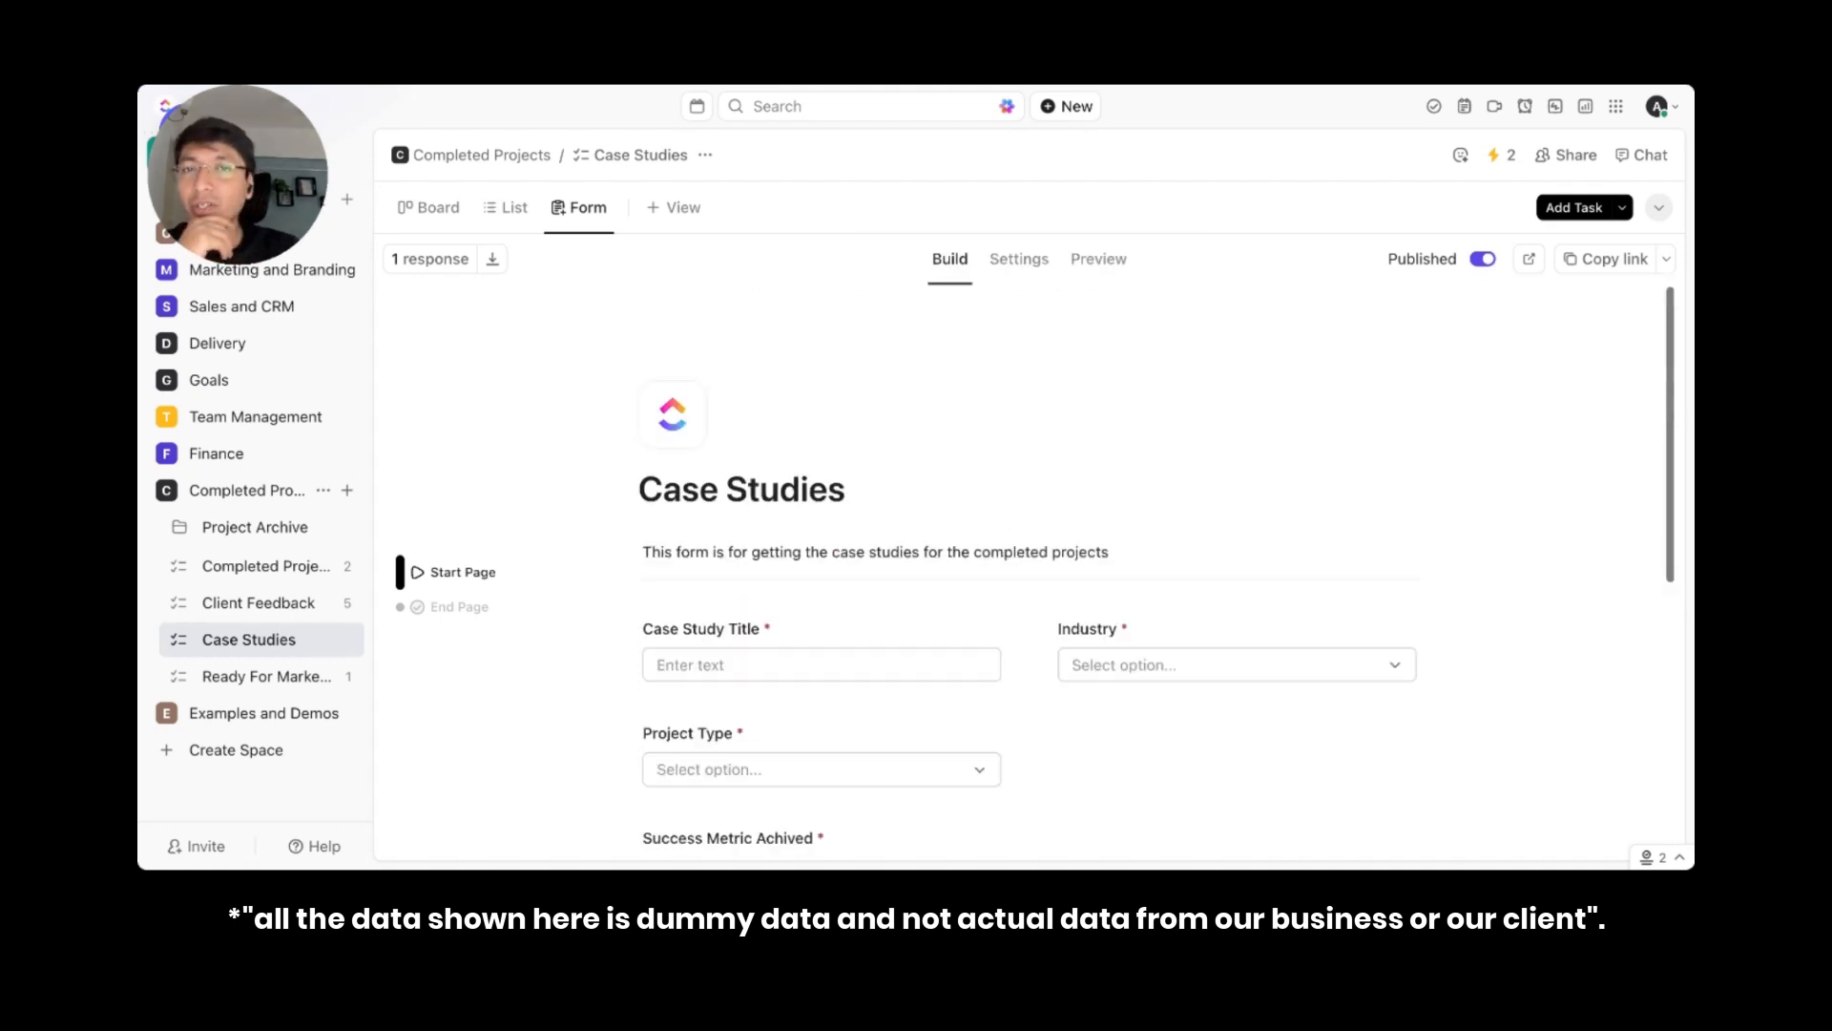
{"action": "scroll", "coordinate": [1028, 563], "scroll_direction": "down", "scroll_amount": 5}
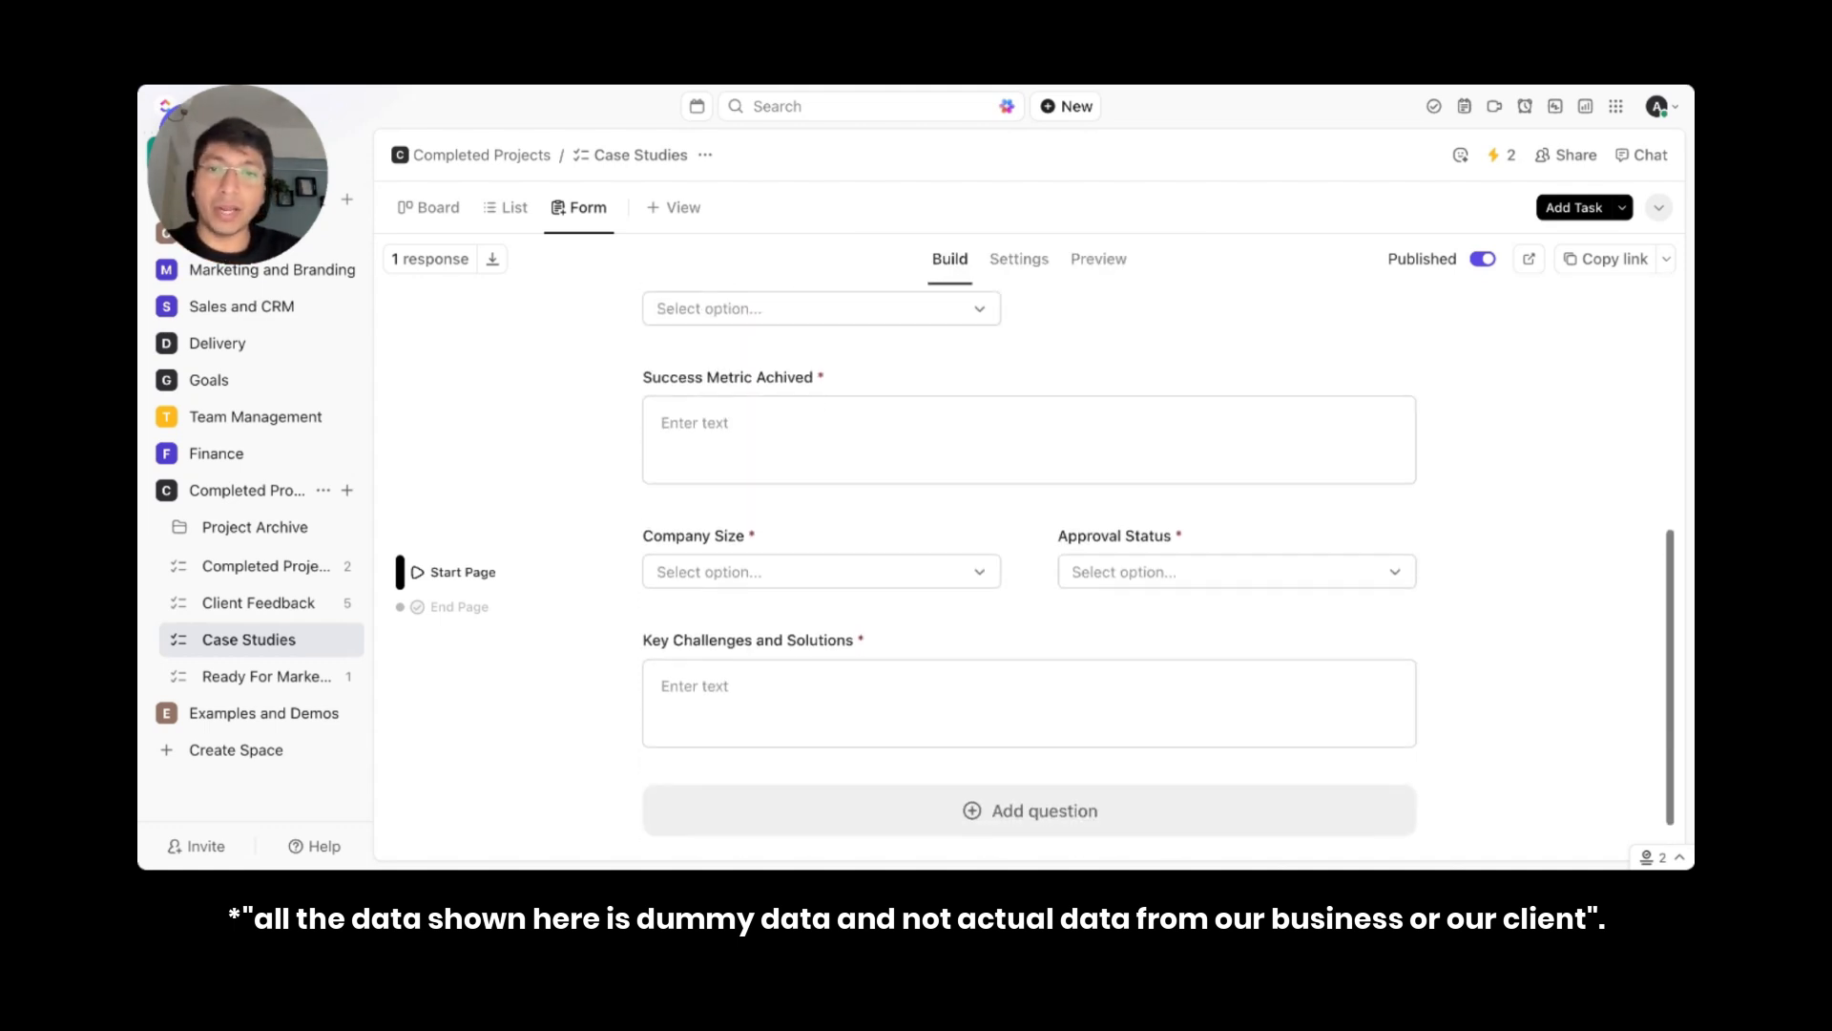
{"action": "scroll", "coordinate": [1028, 562], "scroll_direction": "up", "scroll_amount": 5}
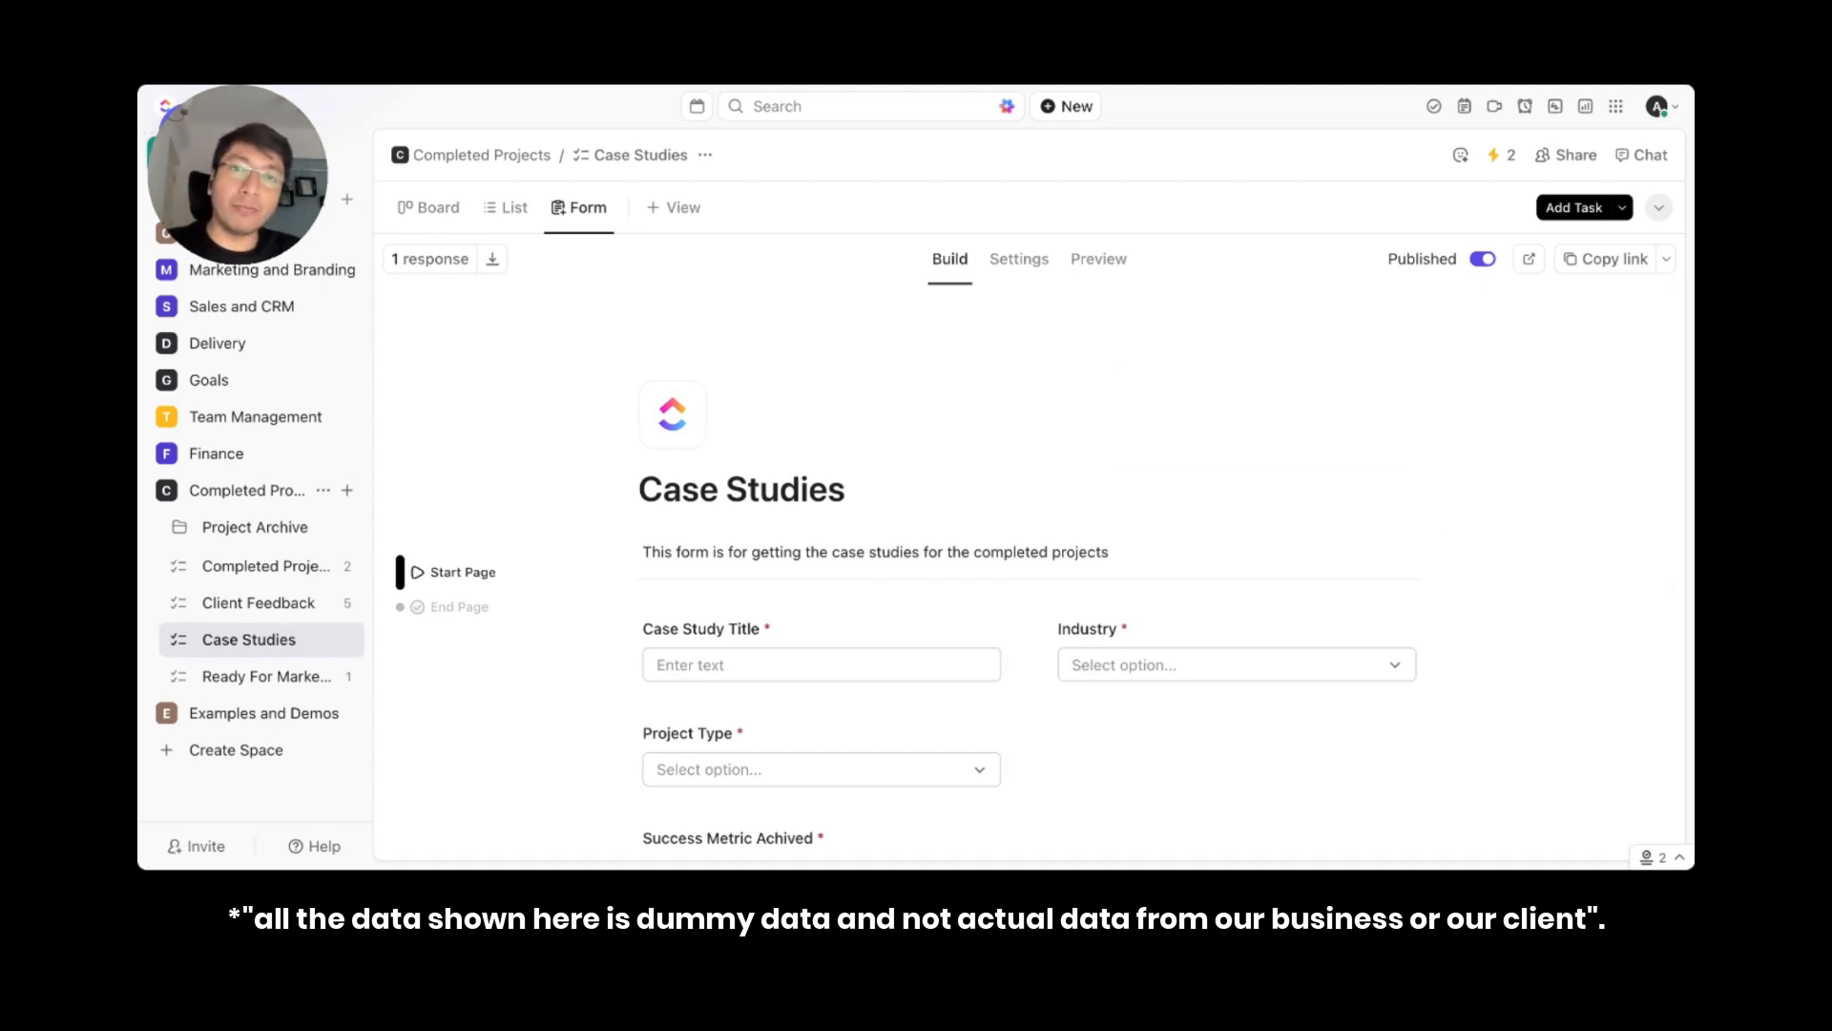
{"action": "left_click", "coordinate": [1017, 259]}
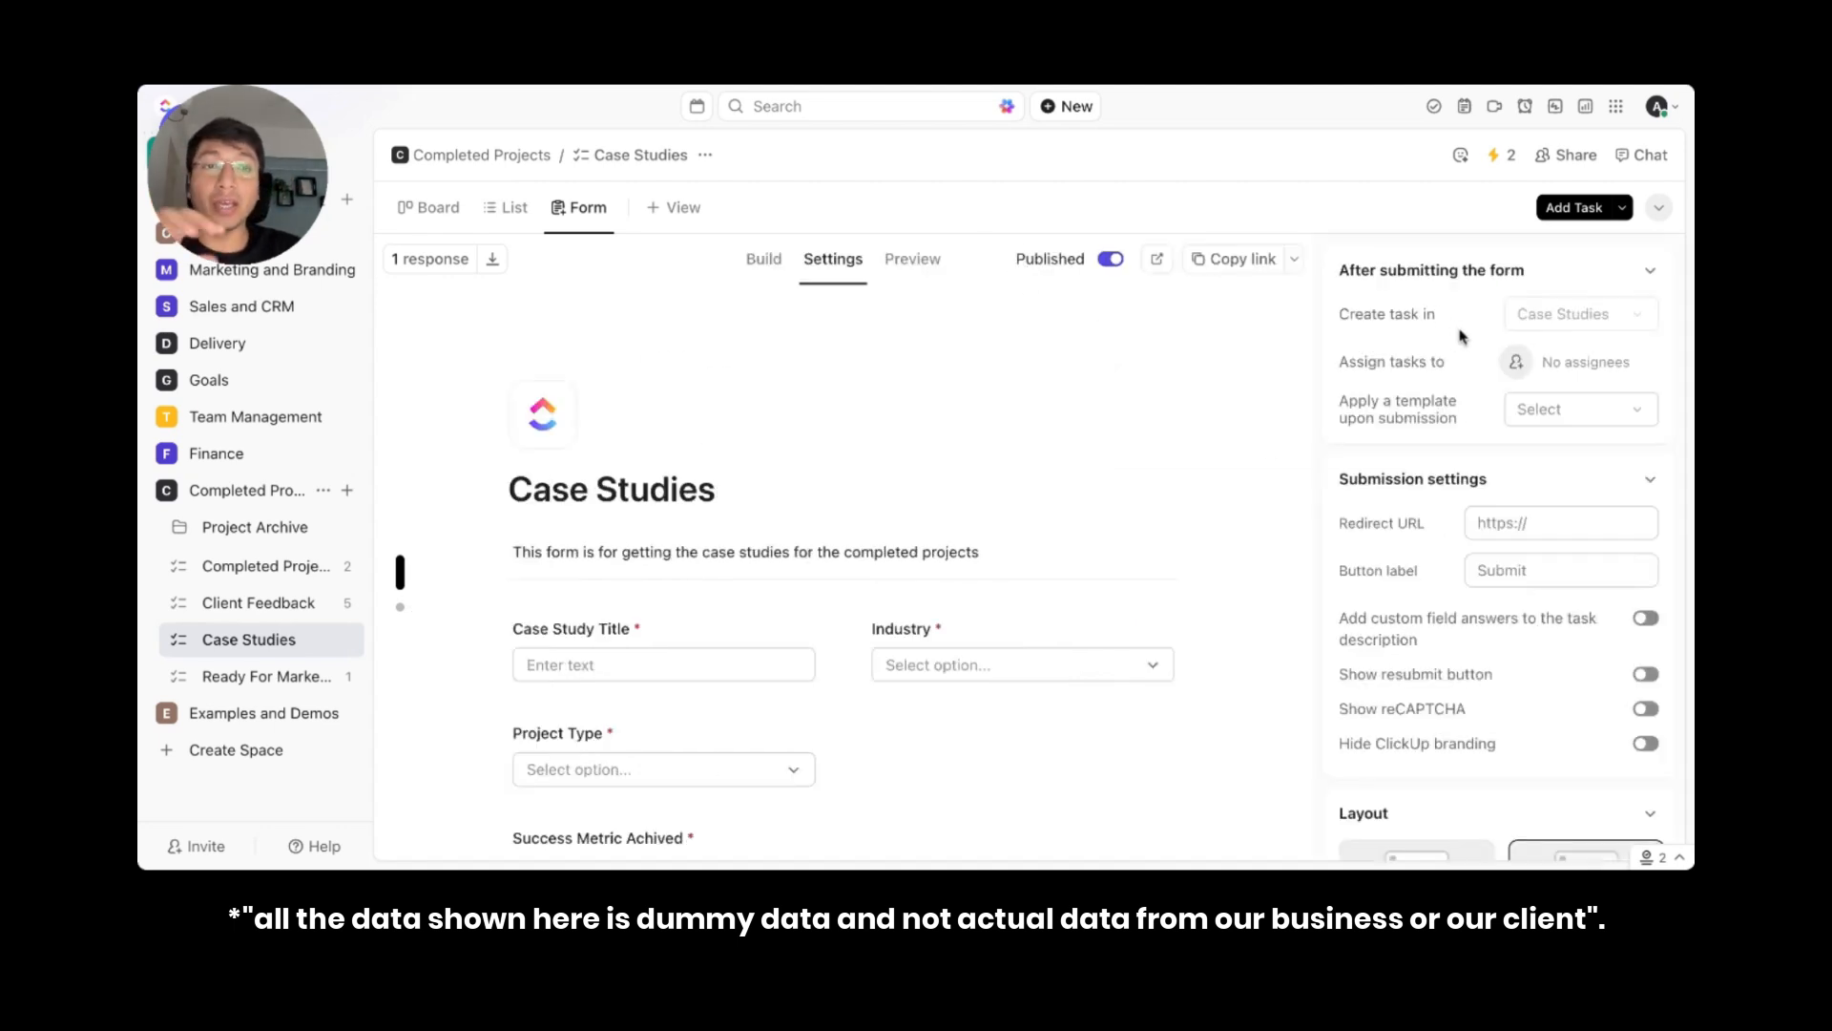
- Examine the Case Studies form's settings, from the actions after submission to the layout, theme and color options
{"action": "mouse_move", "coordinate": [1599, 323]}
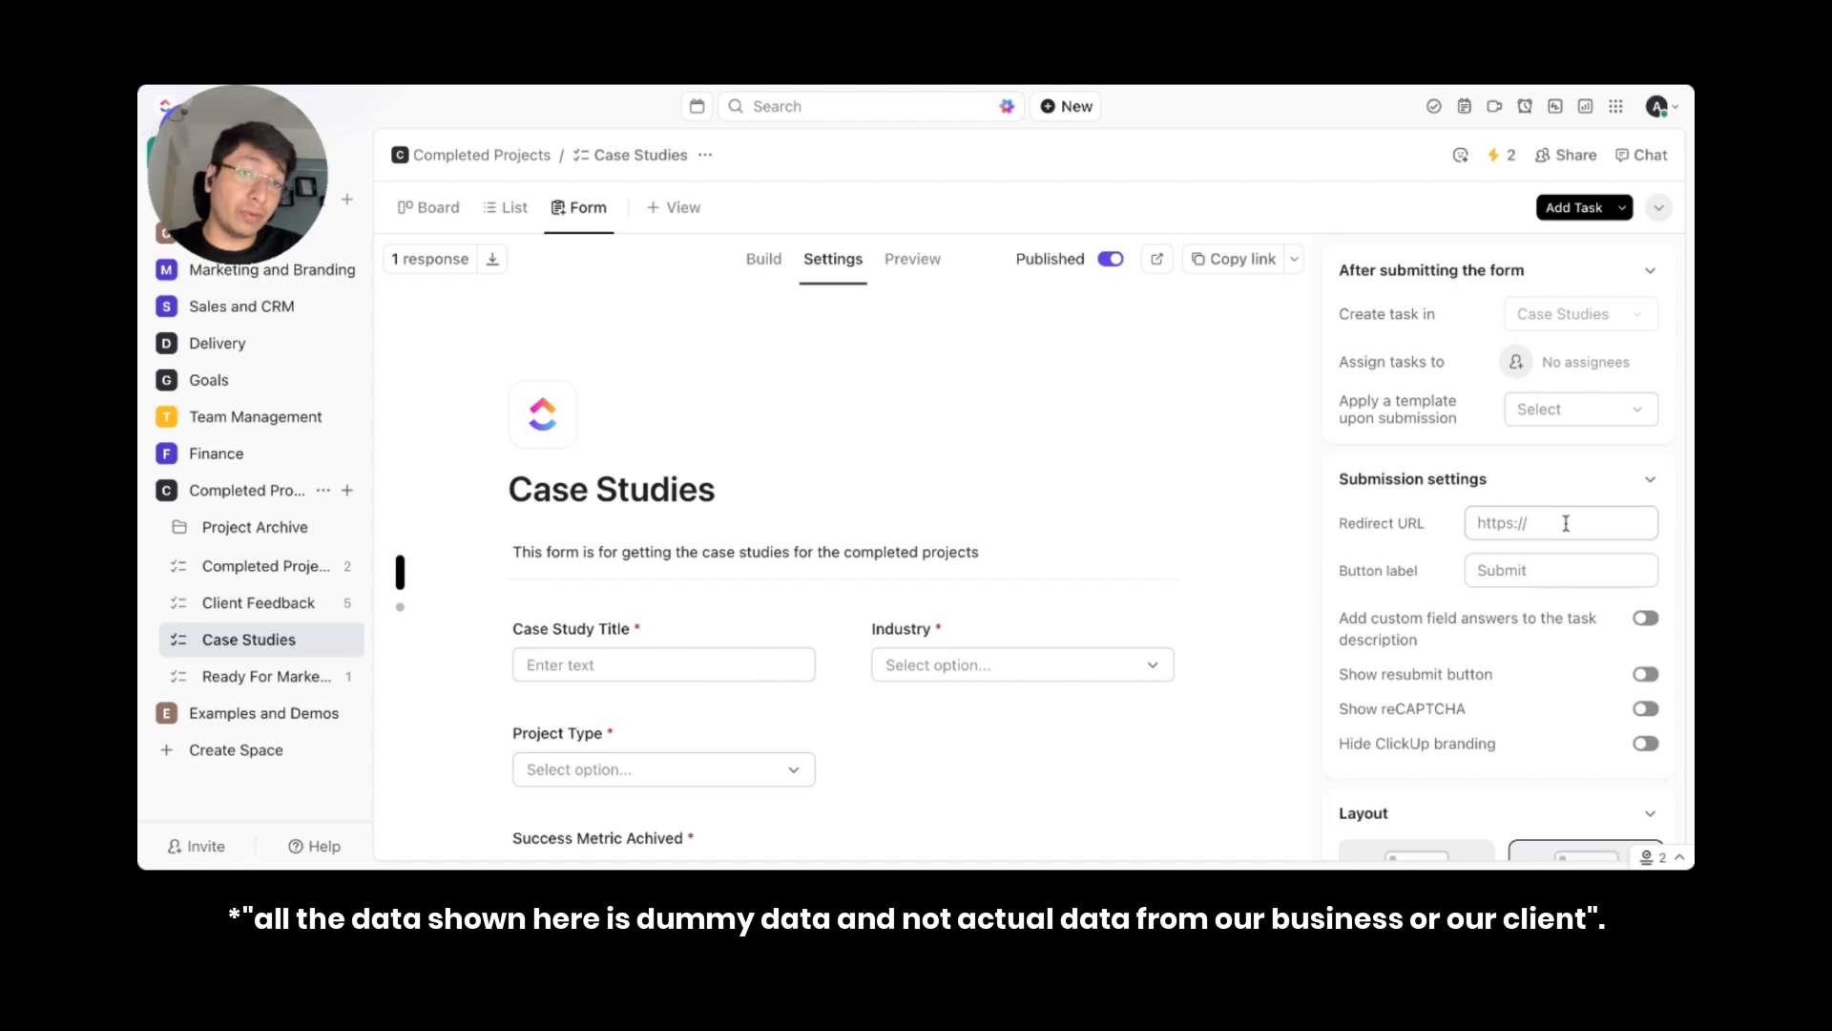
{"action": "scroll", "coordinate": [1565, 522], "scroll_direction": "down", "scroll_amount": 3}
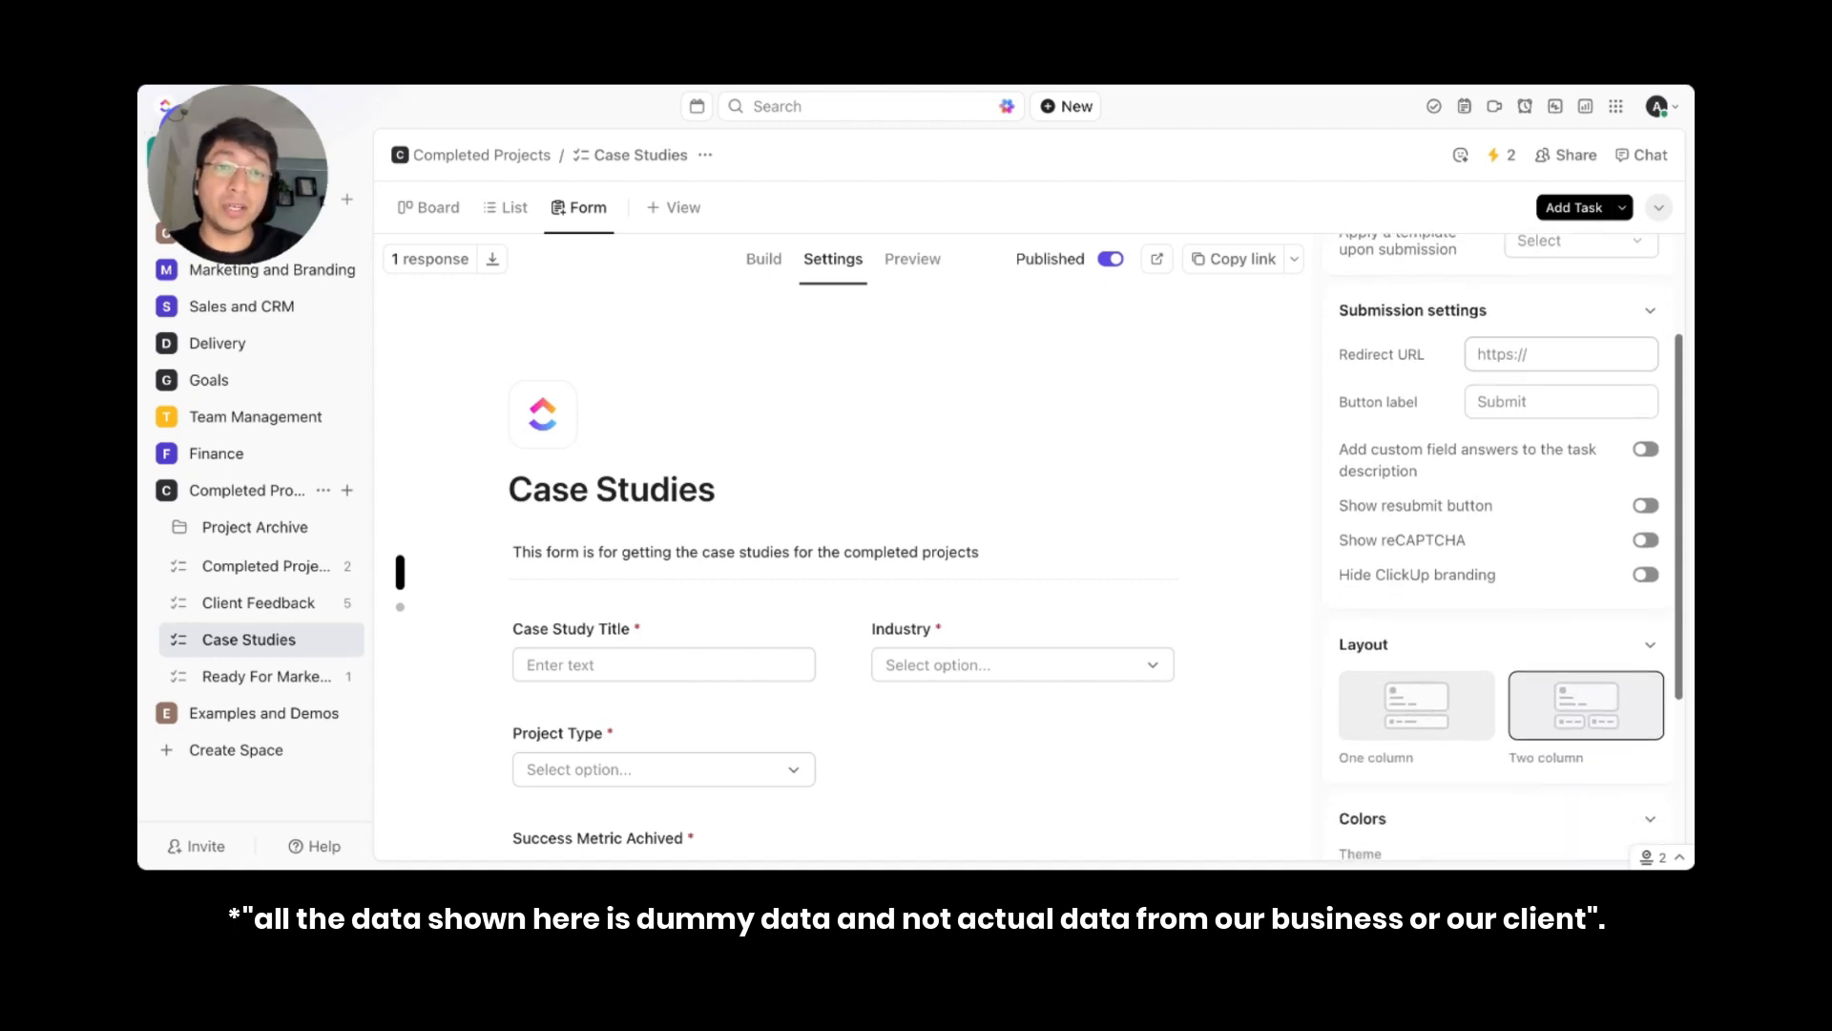
{"action": "scroll", "coordinate": [1555, 397], "scroll_direction": "down", "scroll_amount": 1}
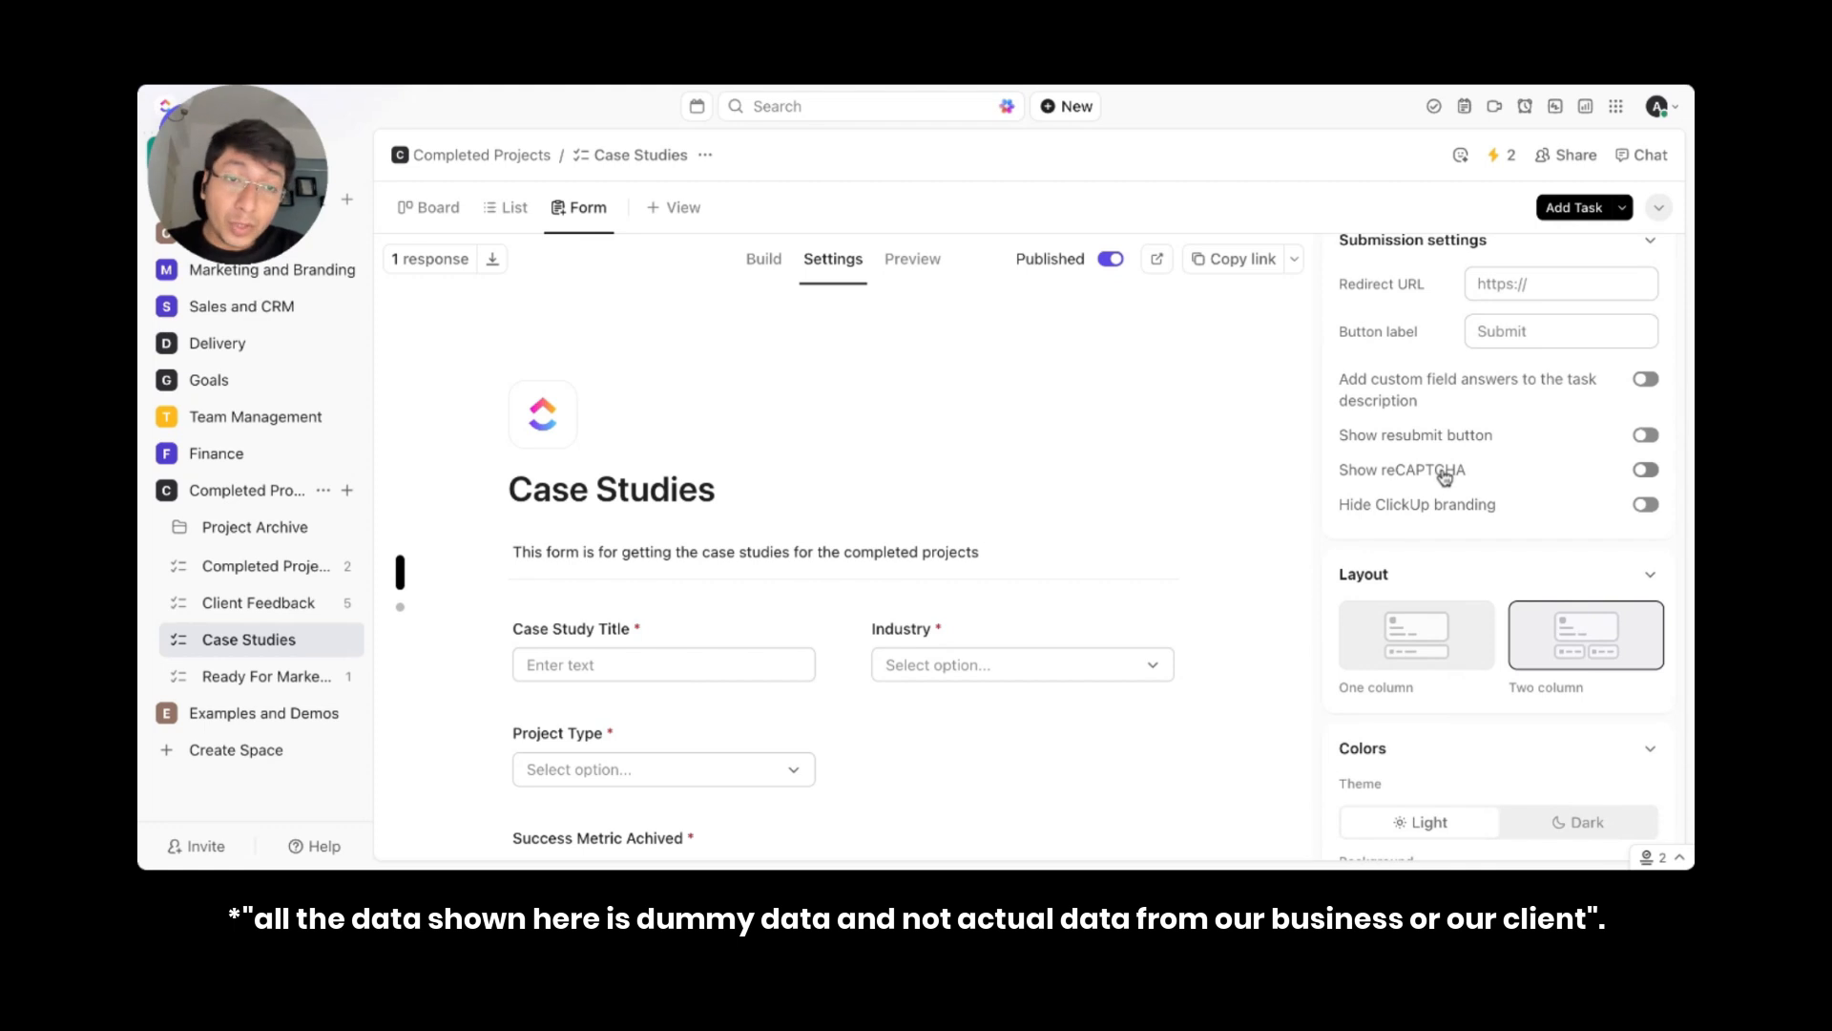
{"action": "scroll", "coordinate": [1412, 477], "scroll_direction": "down", "scroll_amount": 3}
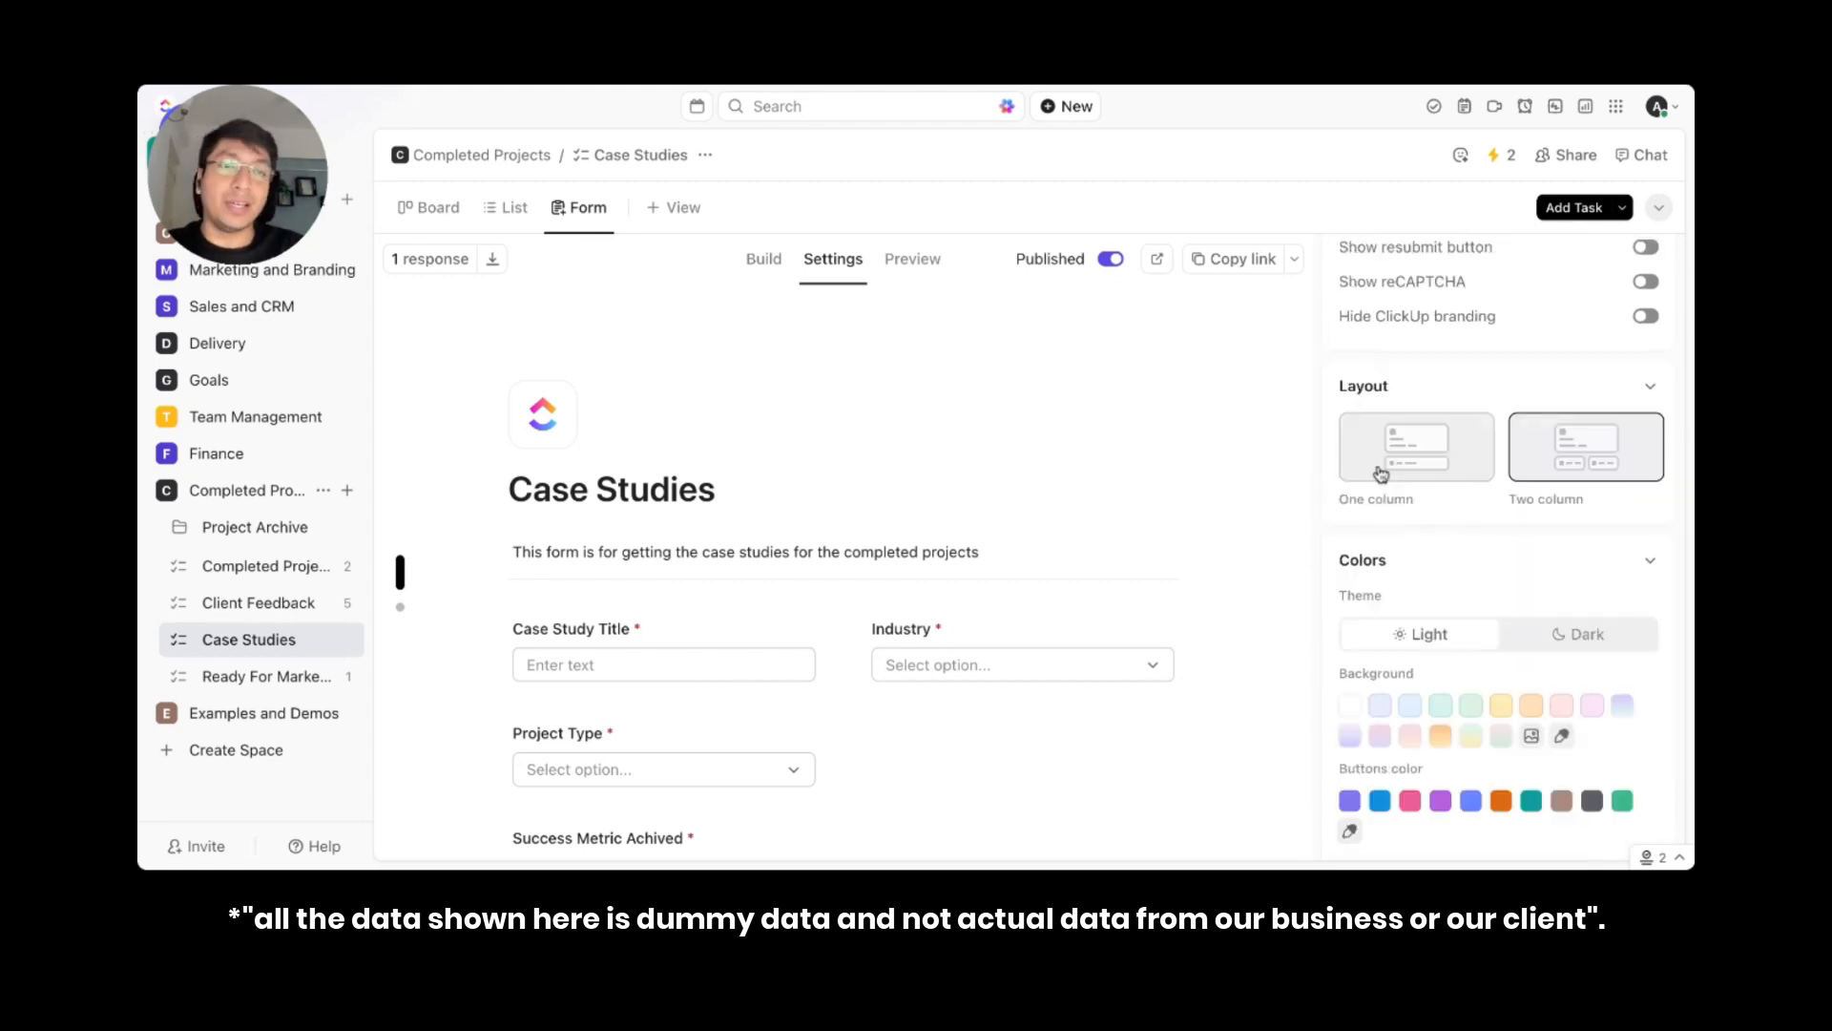
{"action": "scroll", "coordinate": [1527, 505], "scroll_direction": "down", "scroll_amount": 1}
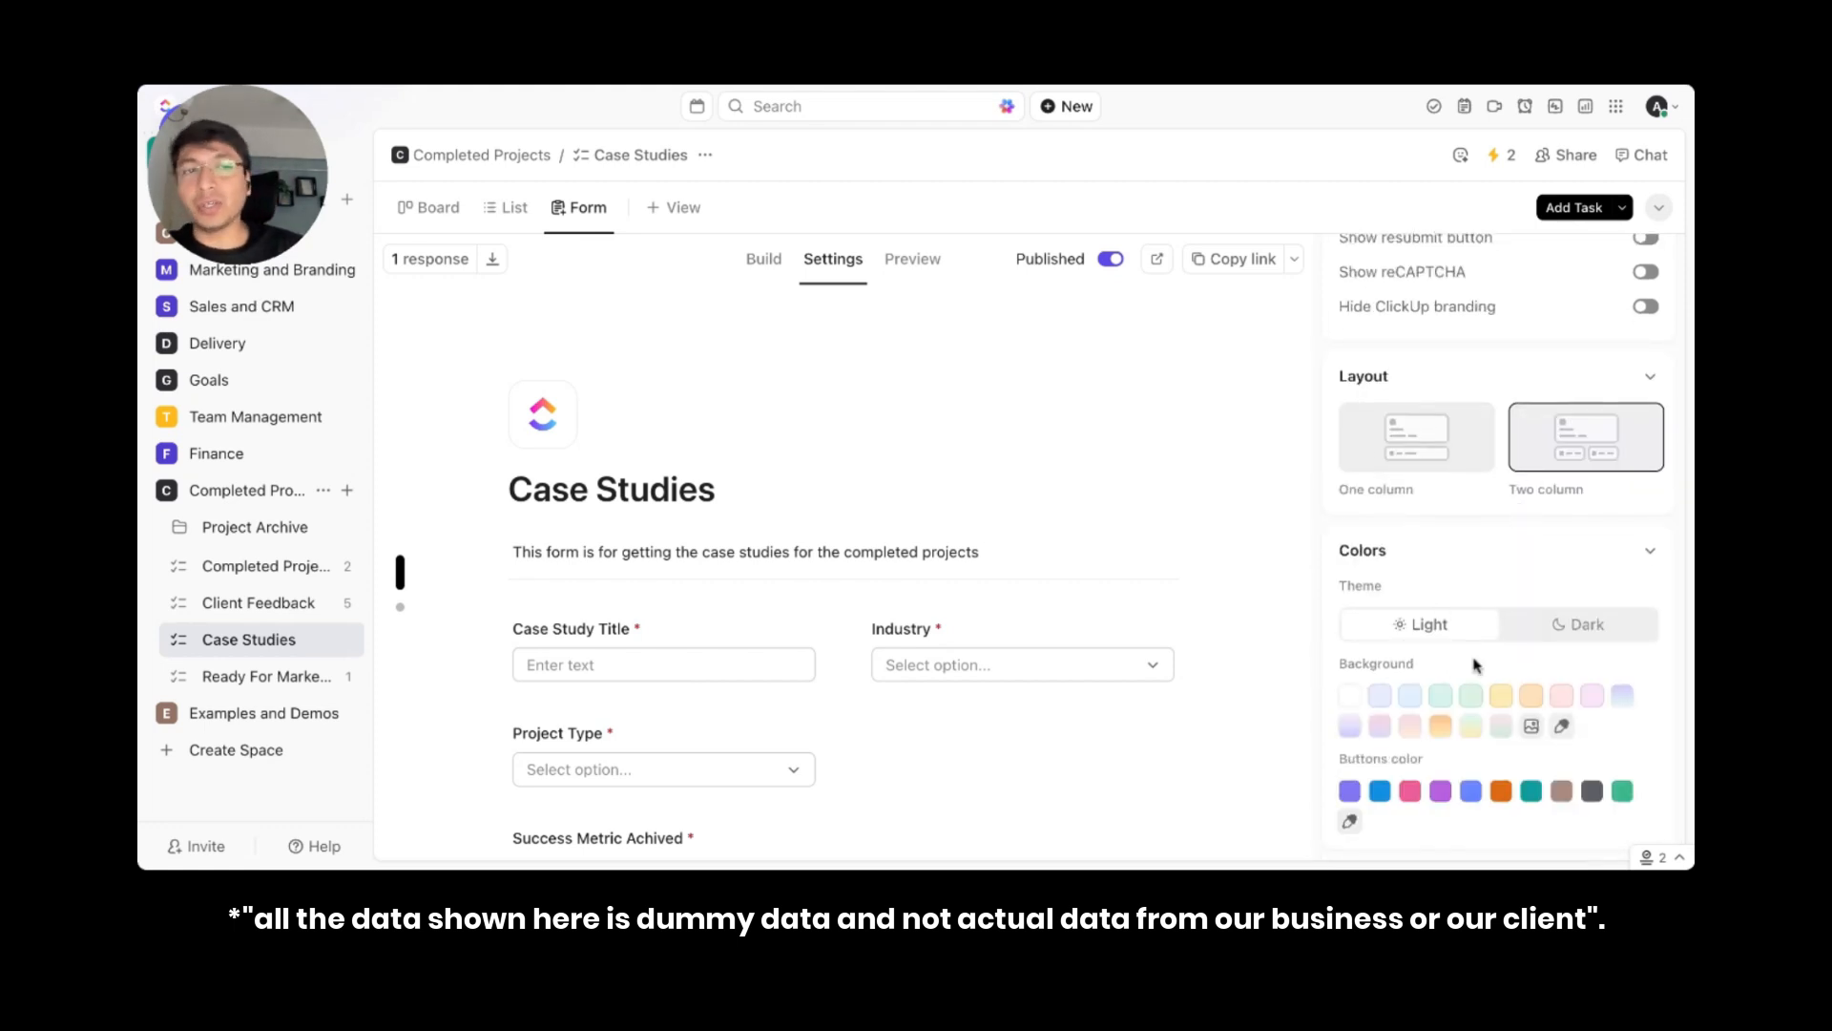
{"action": "scroll", "coordinate": [1477, 665], "scroll_direction": "up", "scroll_amount": 5}
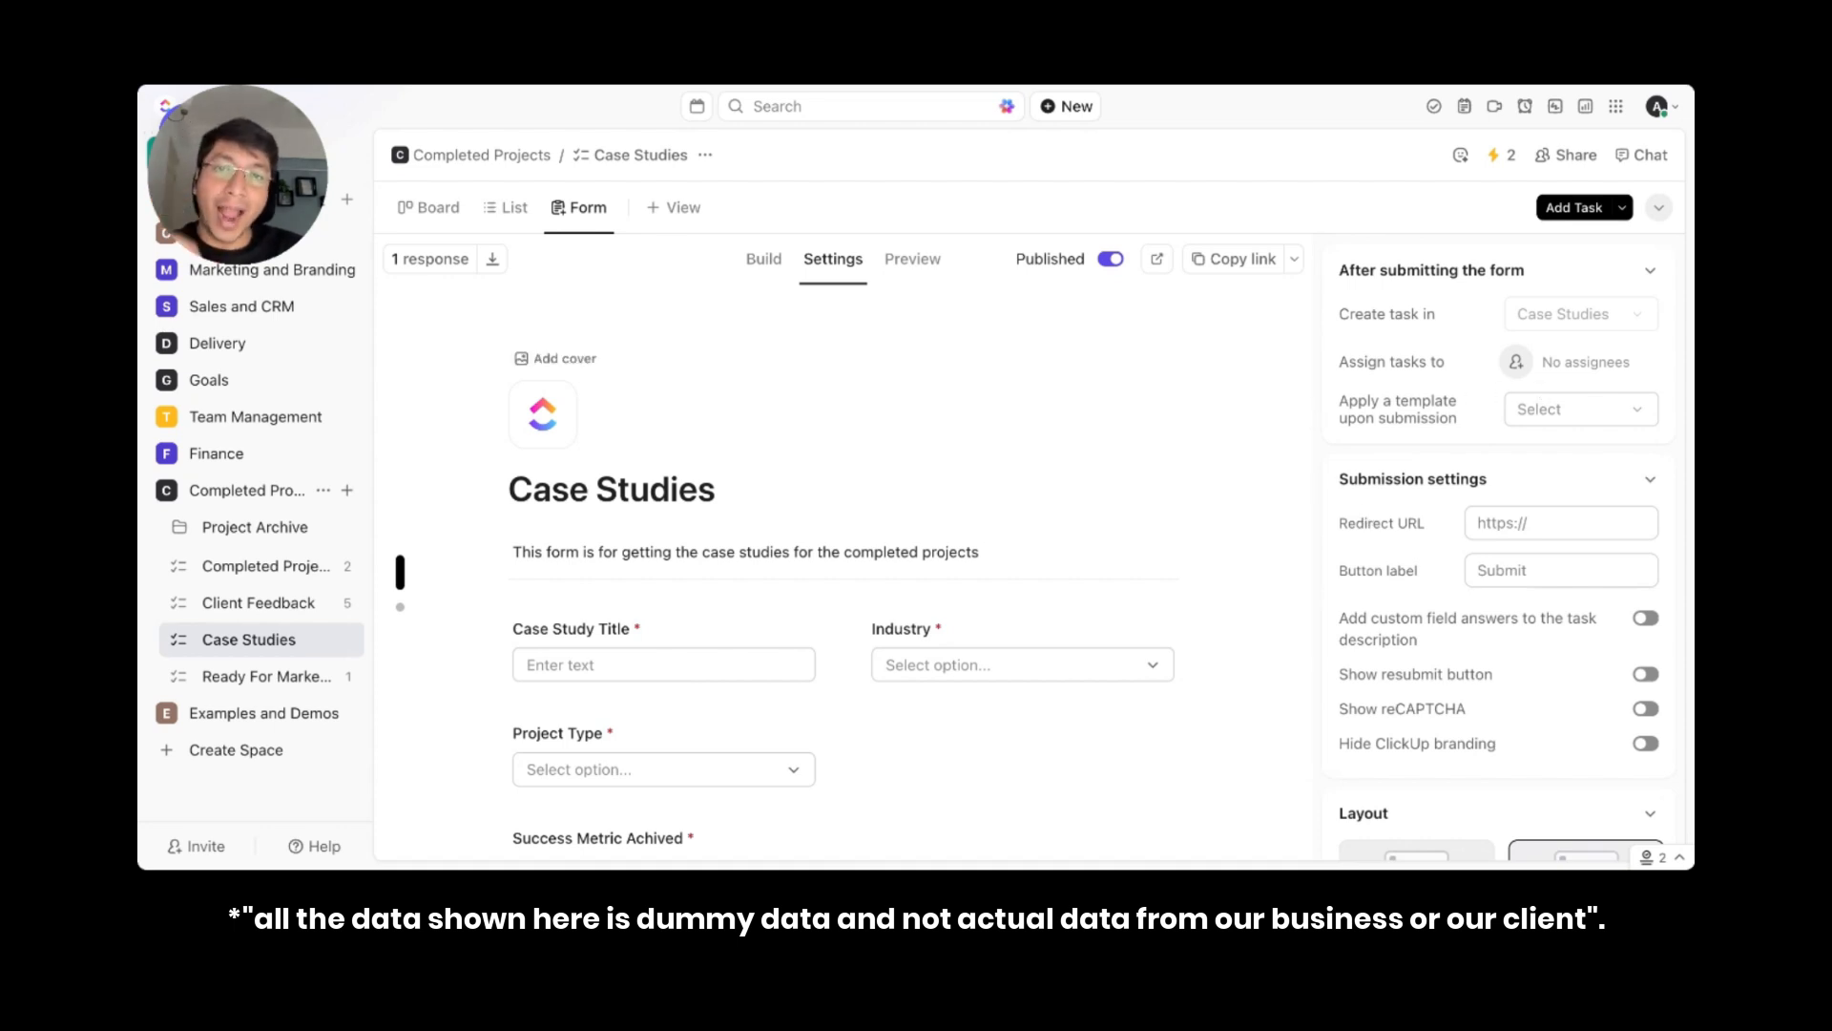
- Preview the Case Studies form as respondents see it and return to its builder
{"action": "left_click", "coordinate": [912, 258]}
{"action": "scroll", "coordinate": [925, 438], "scroll_direction": "down", "scroll_amount": 3}
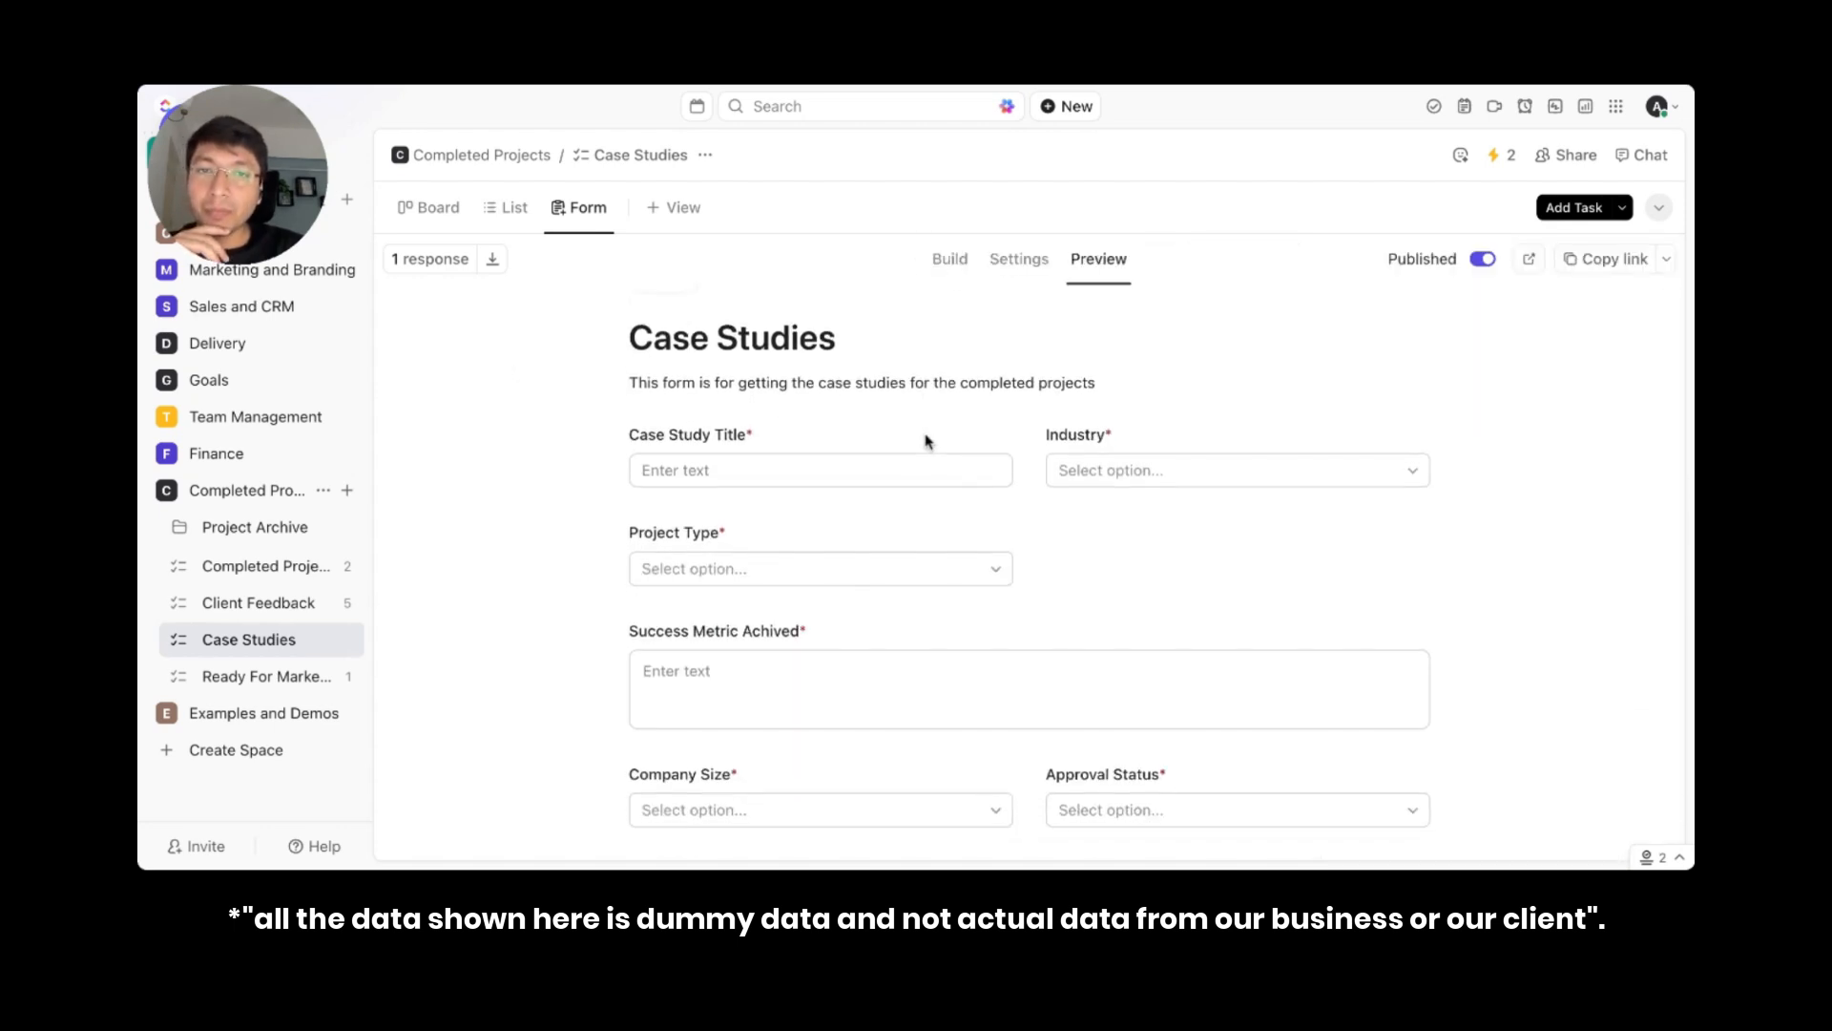
{"action": "left_click", "coordinate": [949, 259]}
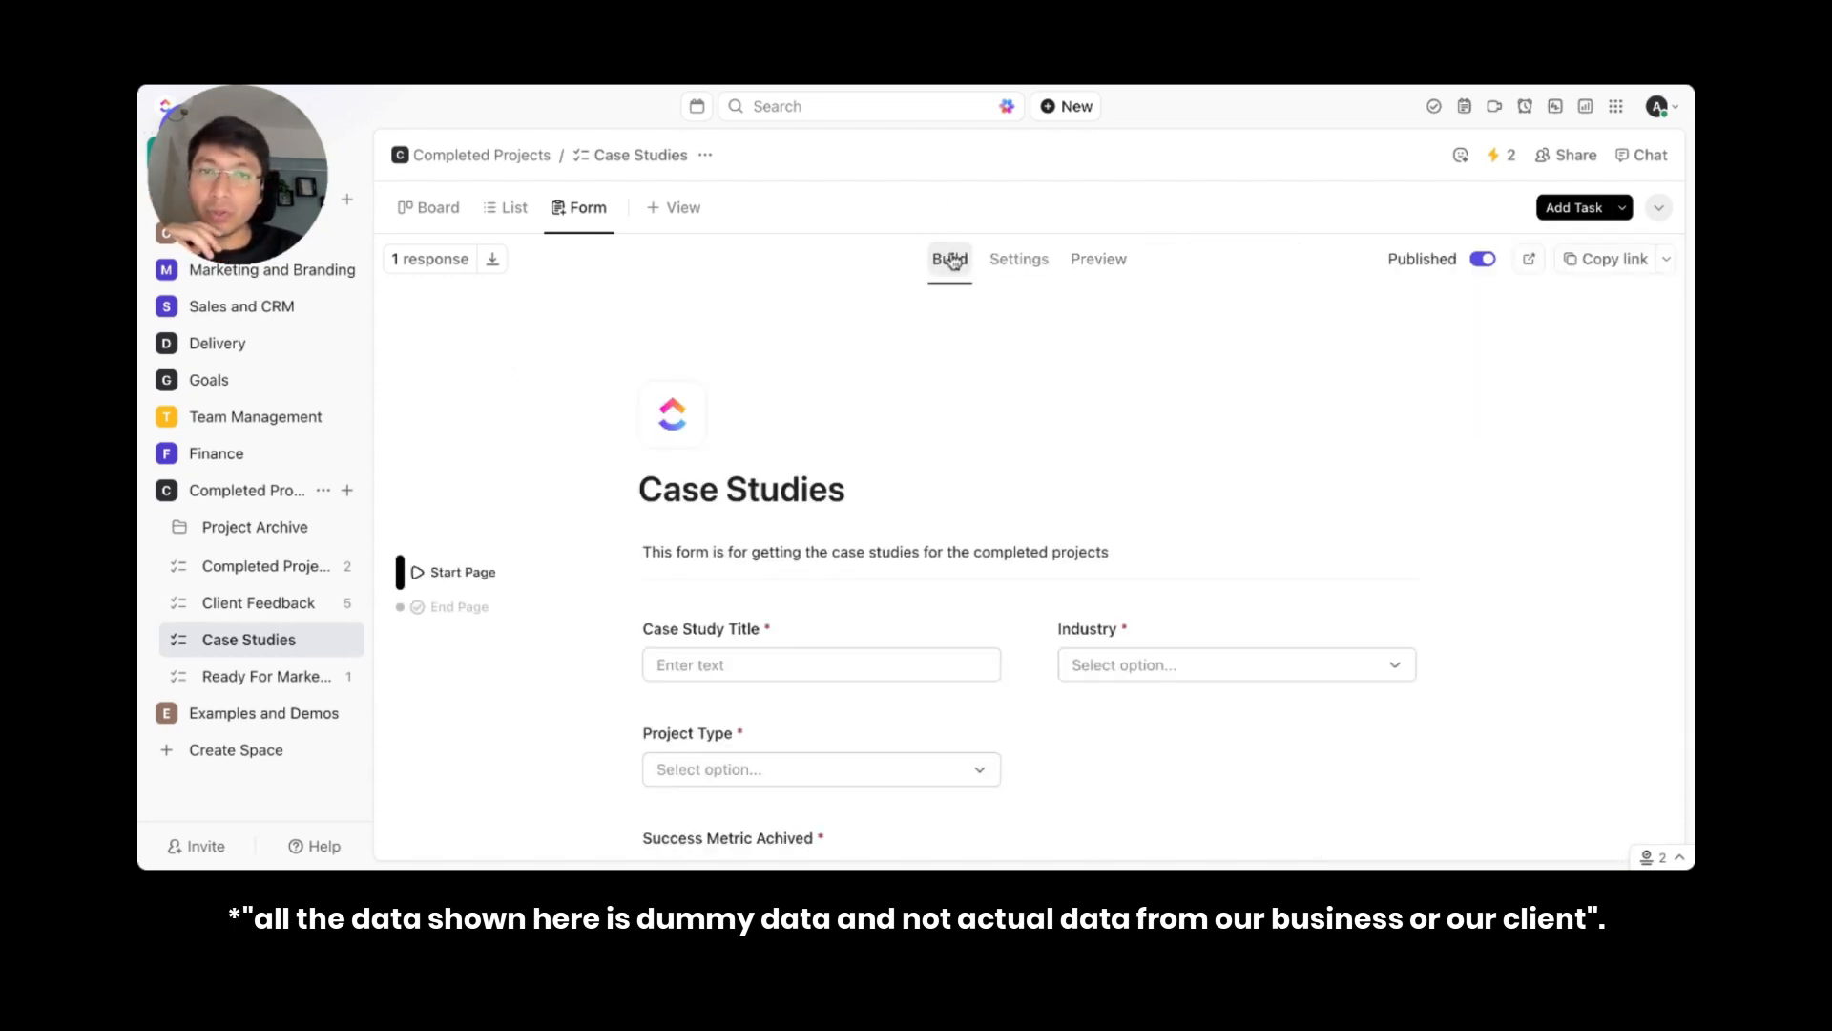
- Examine the Approval Status question's field definition and its dropdown options
{"action": "scroll", "coordinate": [1035, 489], "scroll_direction": "down", "scroll_amount": 5}
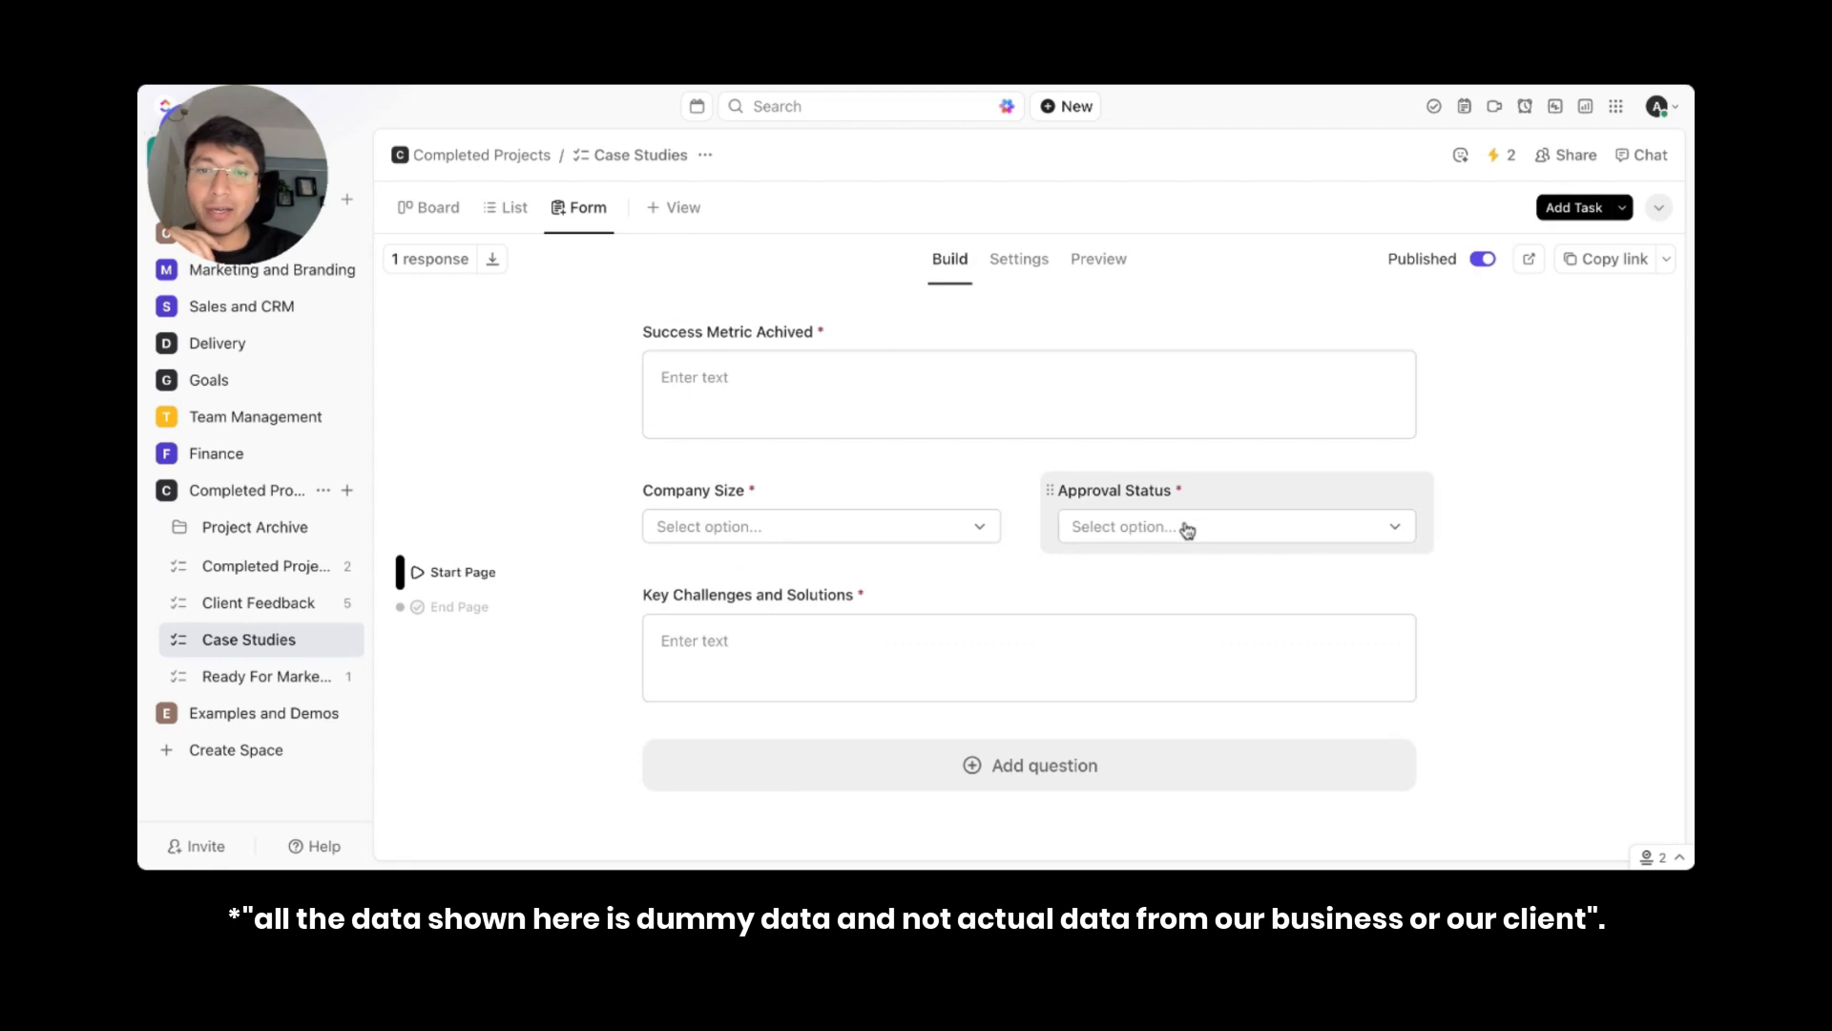
{"action": "scroll", "coordinate": [1186, 528], "scroll_direction": "up", "scroll_amount": 2}
{"action": "scroll", "coordinate": [1241, 599], "scroll_direction": "down", "scroll_amount": 1}
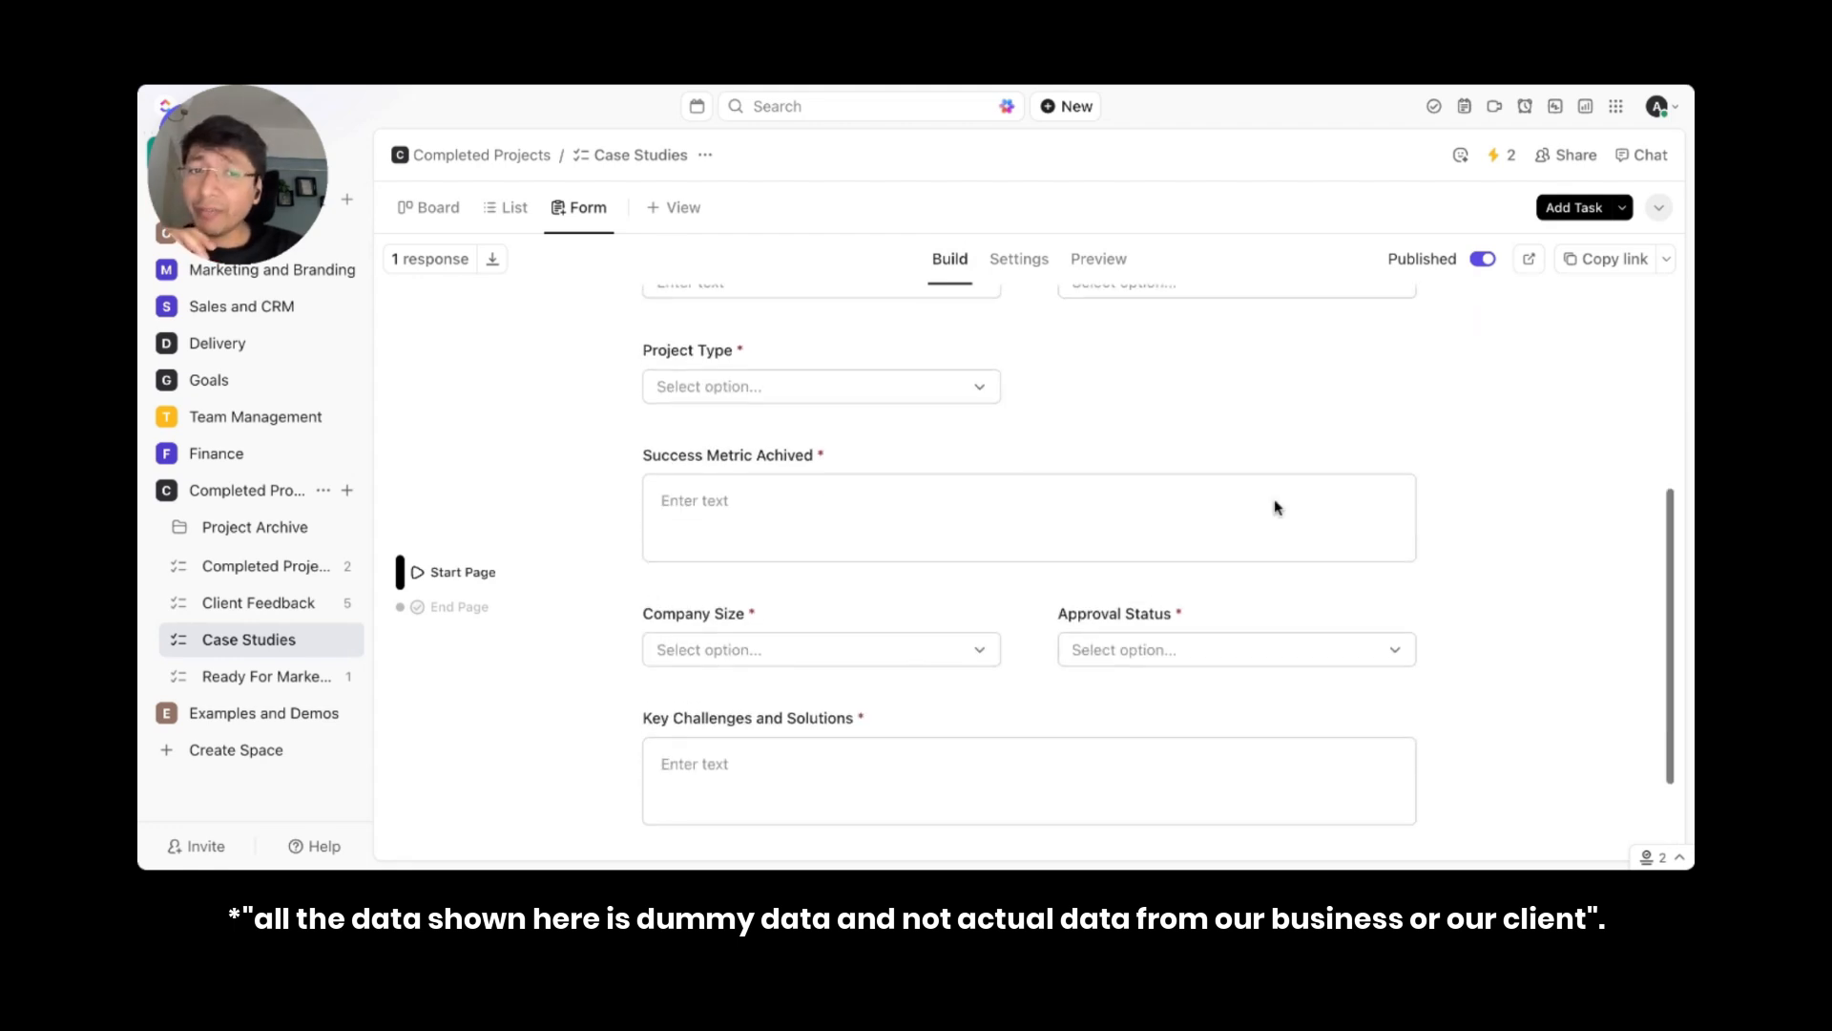
{"action": "left_click", "coordinate": [1241, 599]}
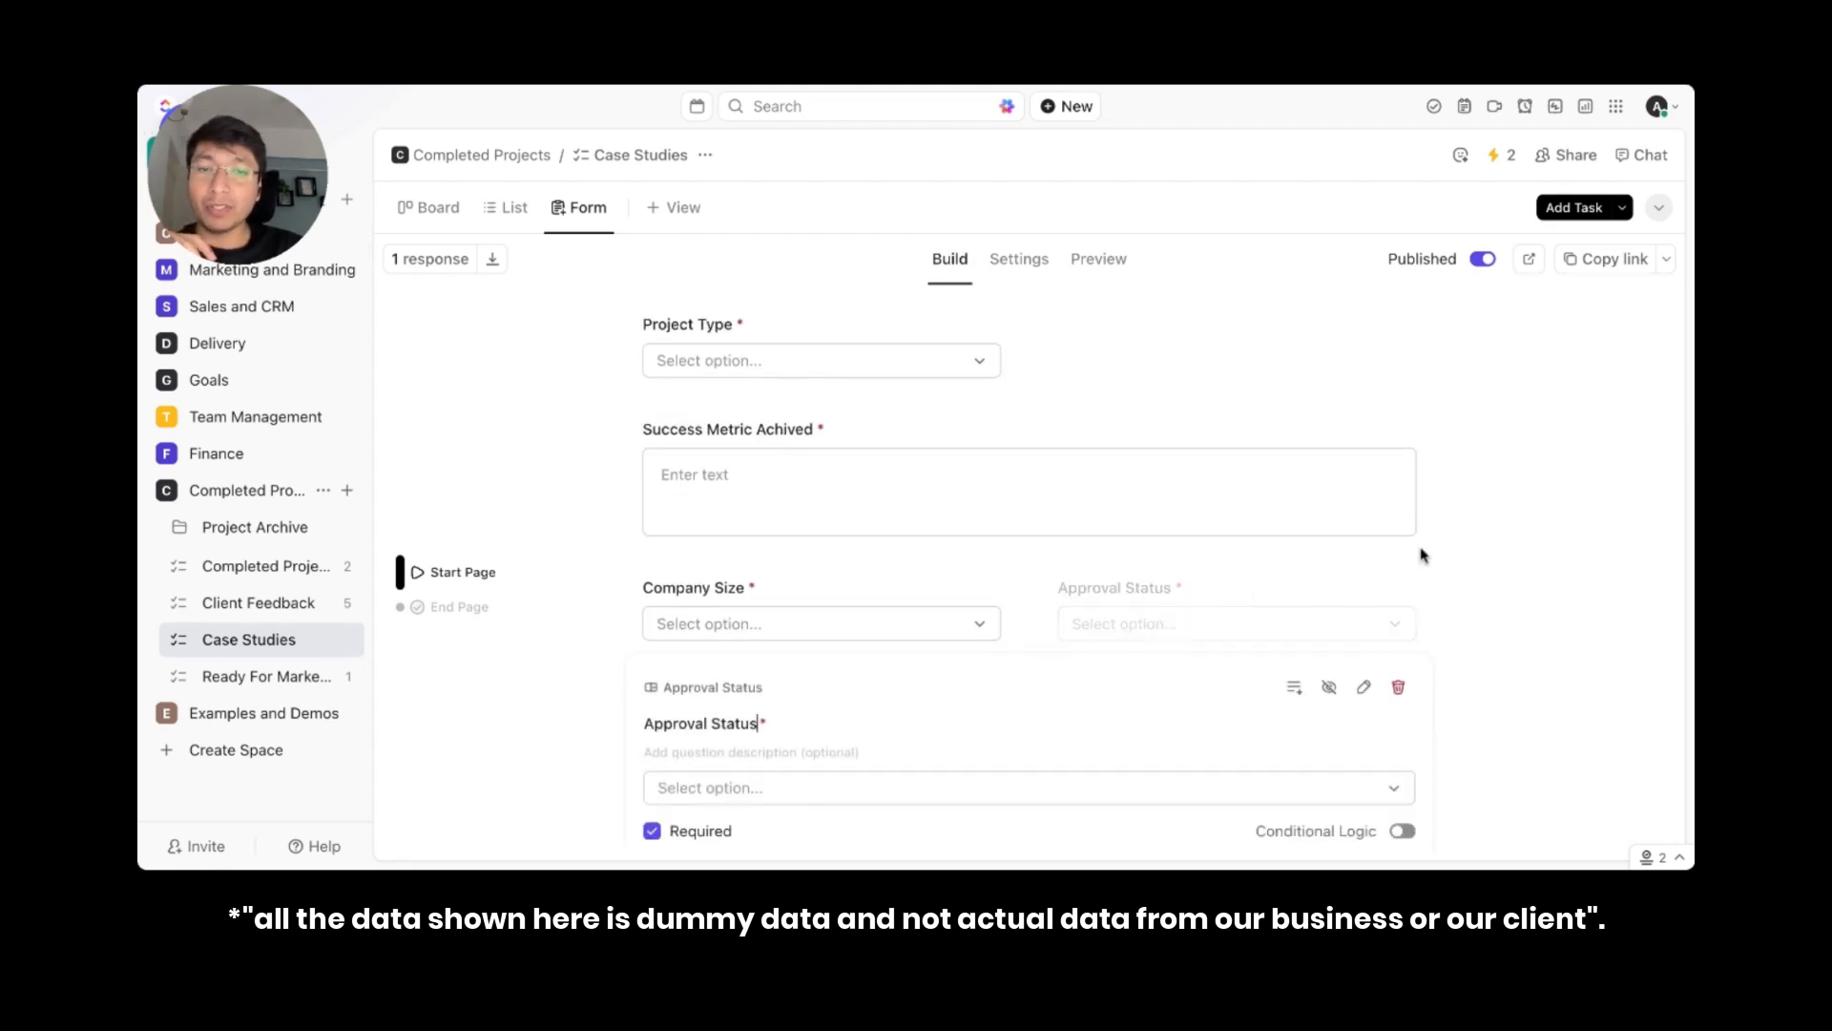
{"action": "scroll", "coordinate": [1420, 558], "scroll_direction": "down", "scroll_amount": 2}
{"action": "left_click", "coordinate": [1364, 513]}
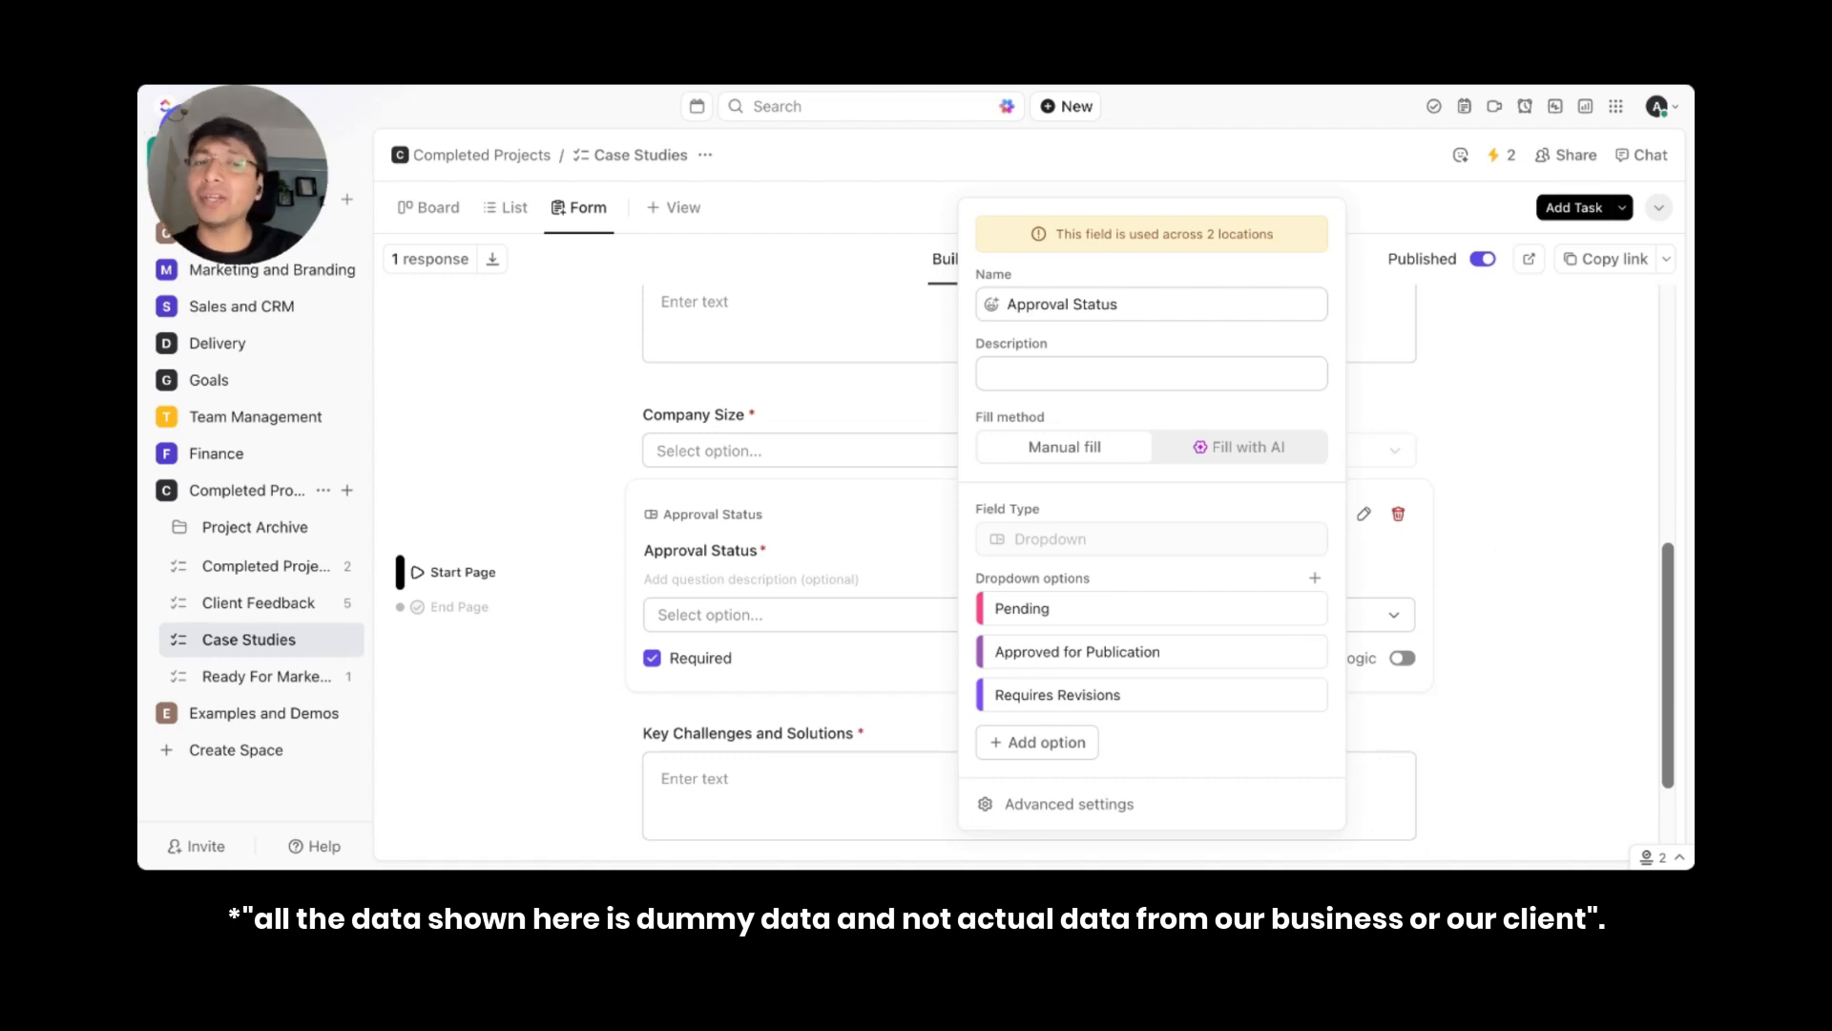
{"action": "key", "text": "Escape"}
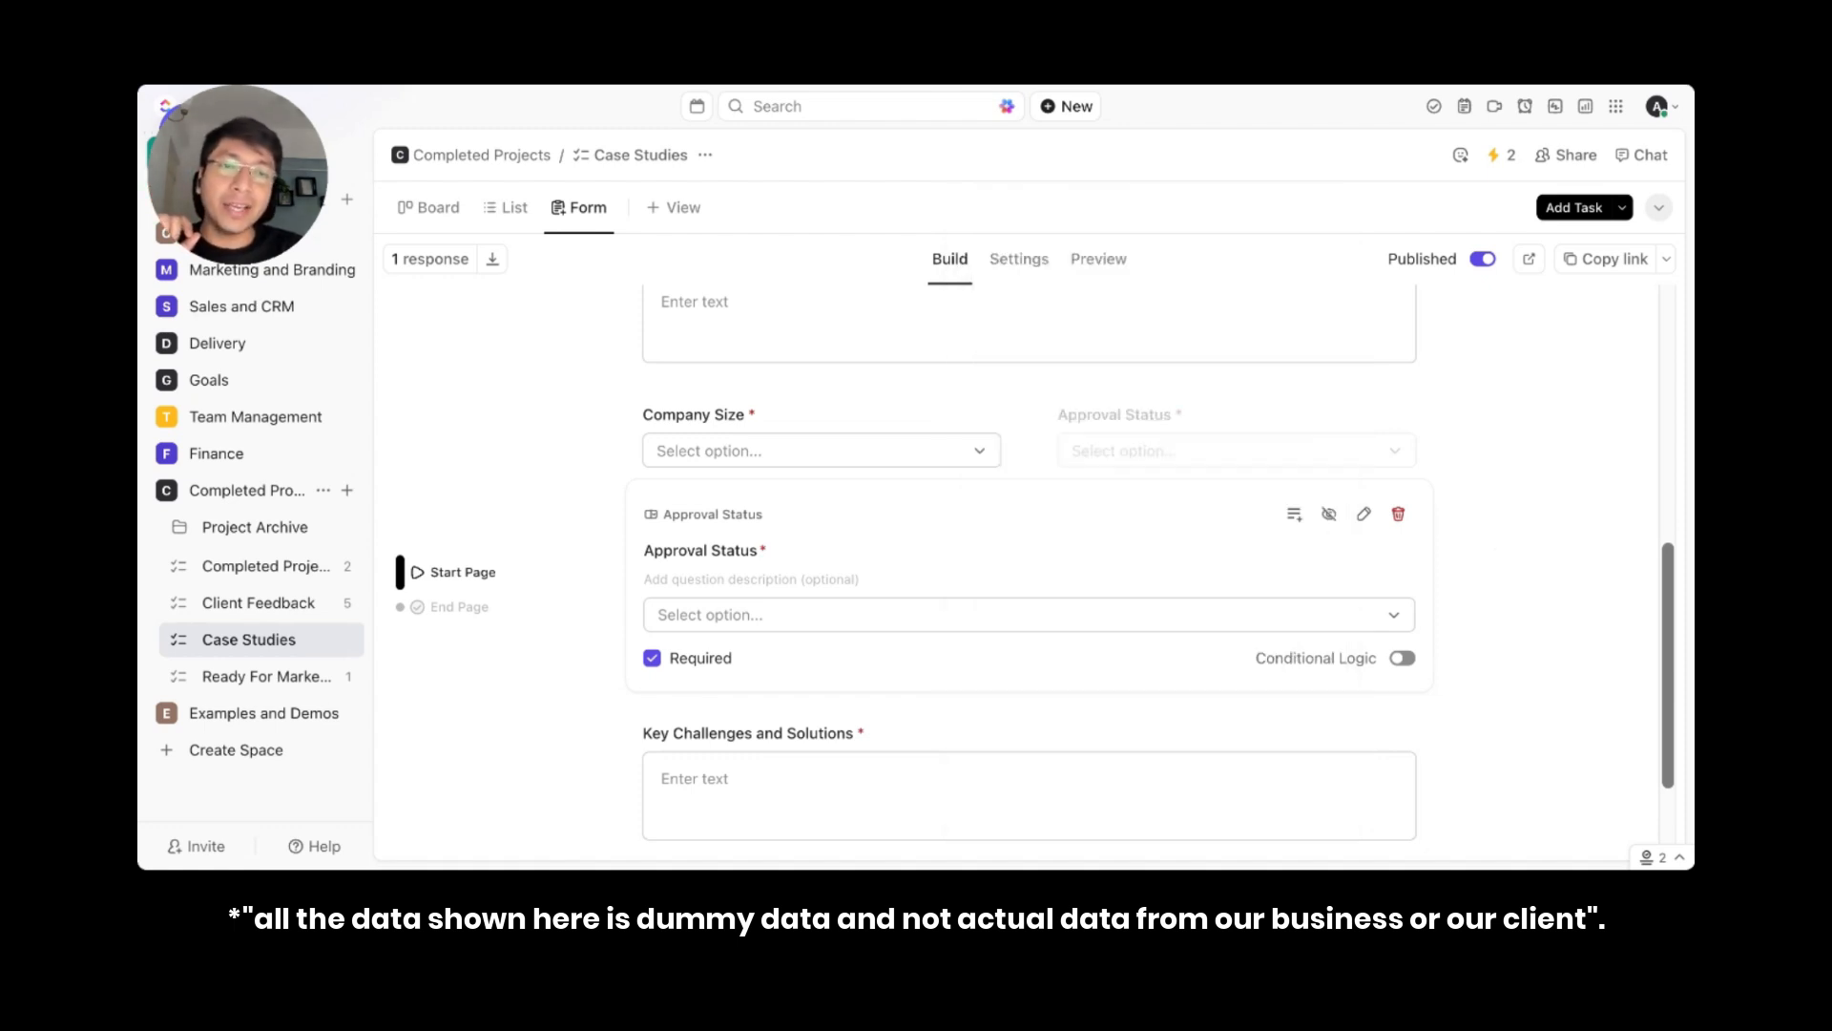
- Try to enable Conditional Logic for the Approval Status question and dismiss the upgrade offer
{"action": "left_click", "coordinate": [1402, 659]}
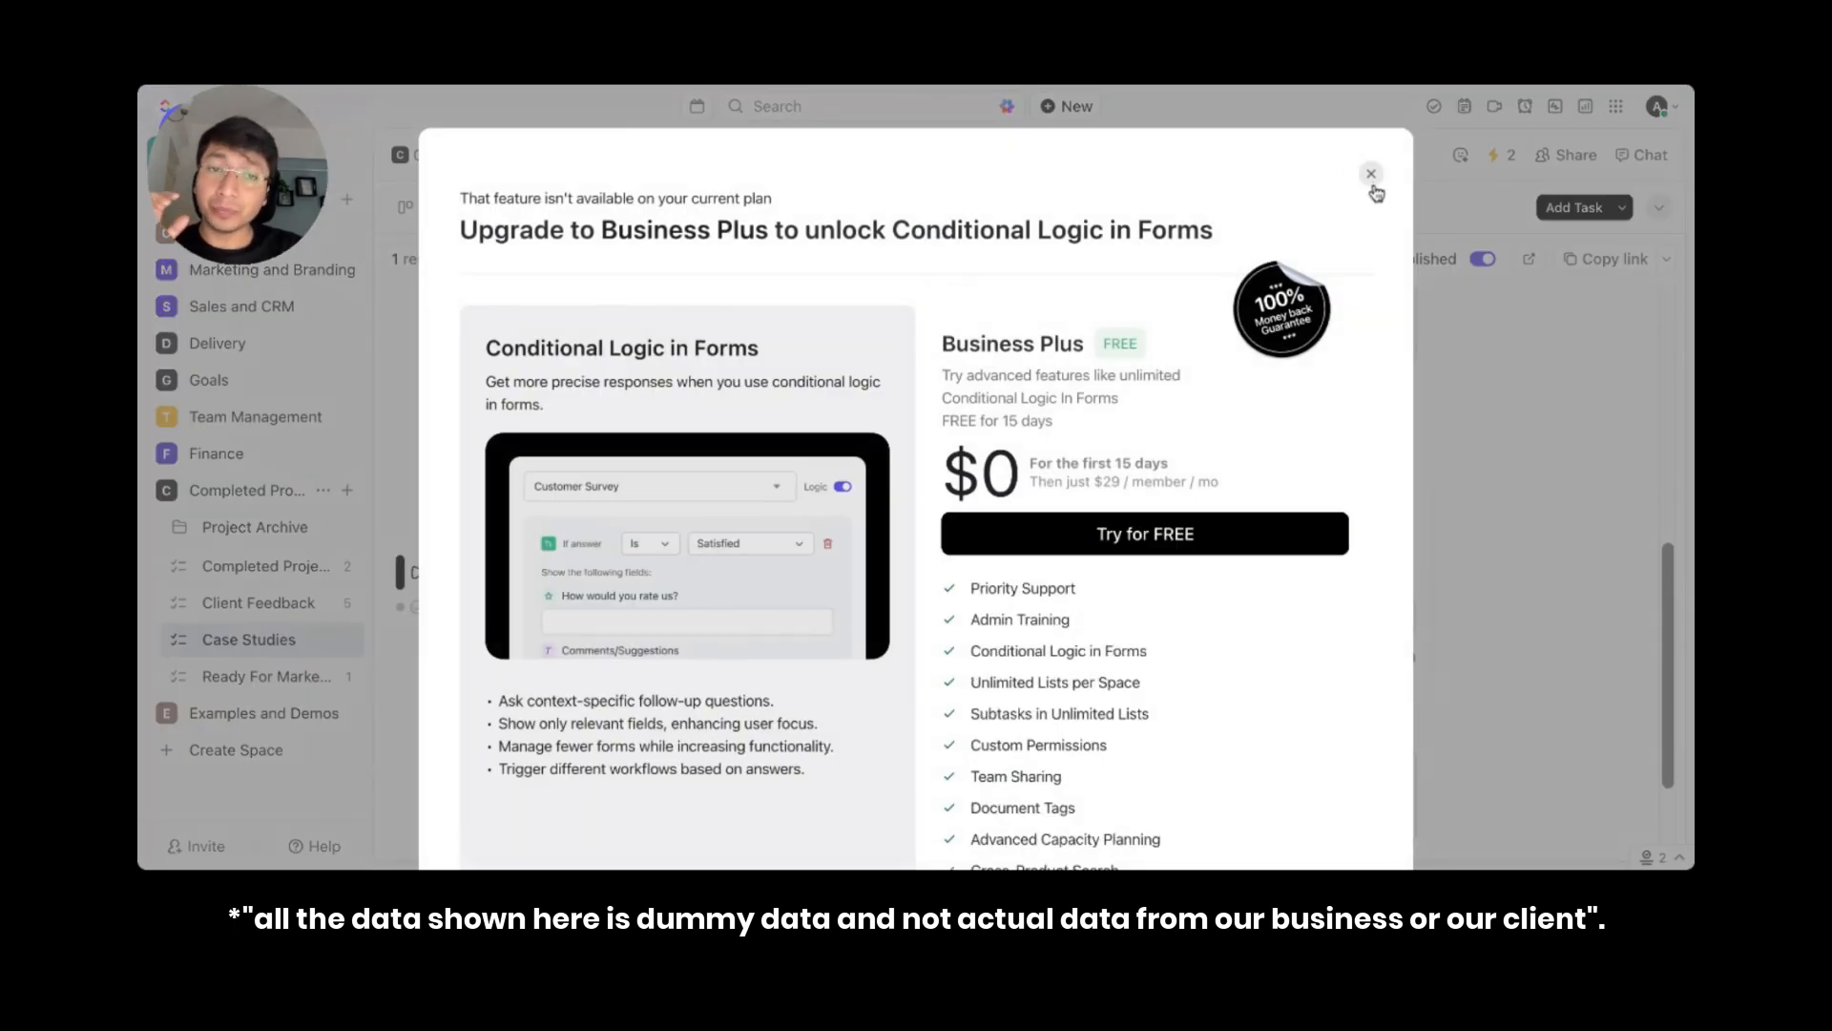
{"action": "left_click", "coordinate": [1371, 175]}
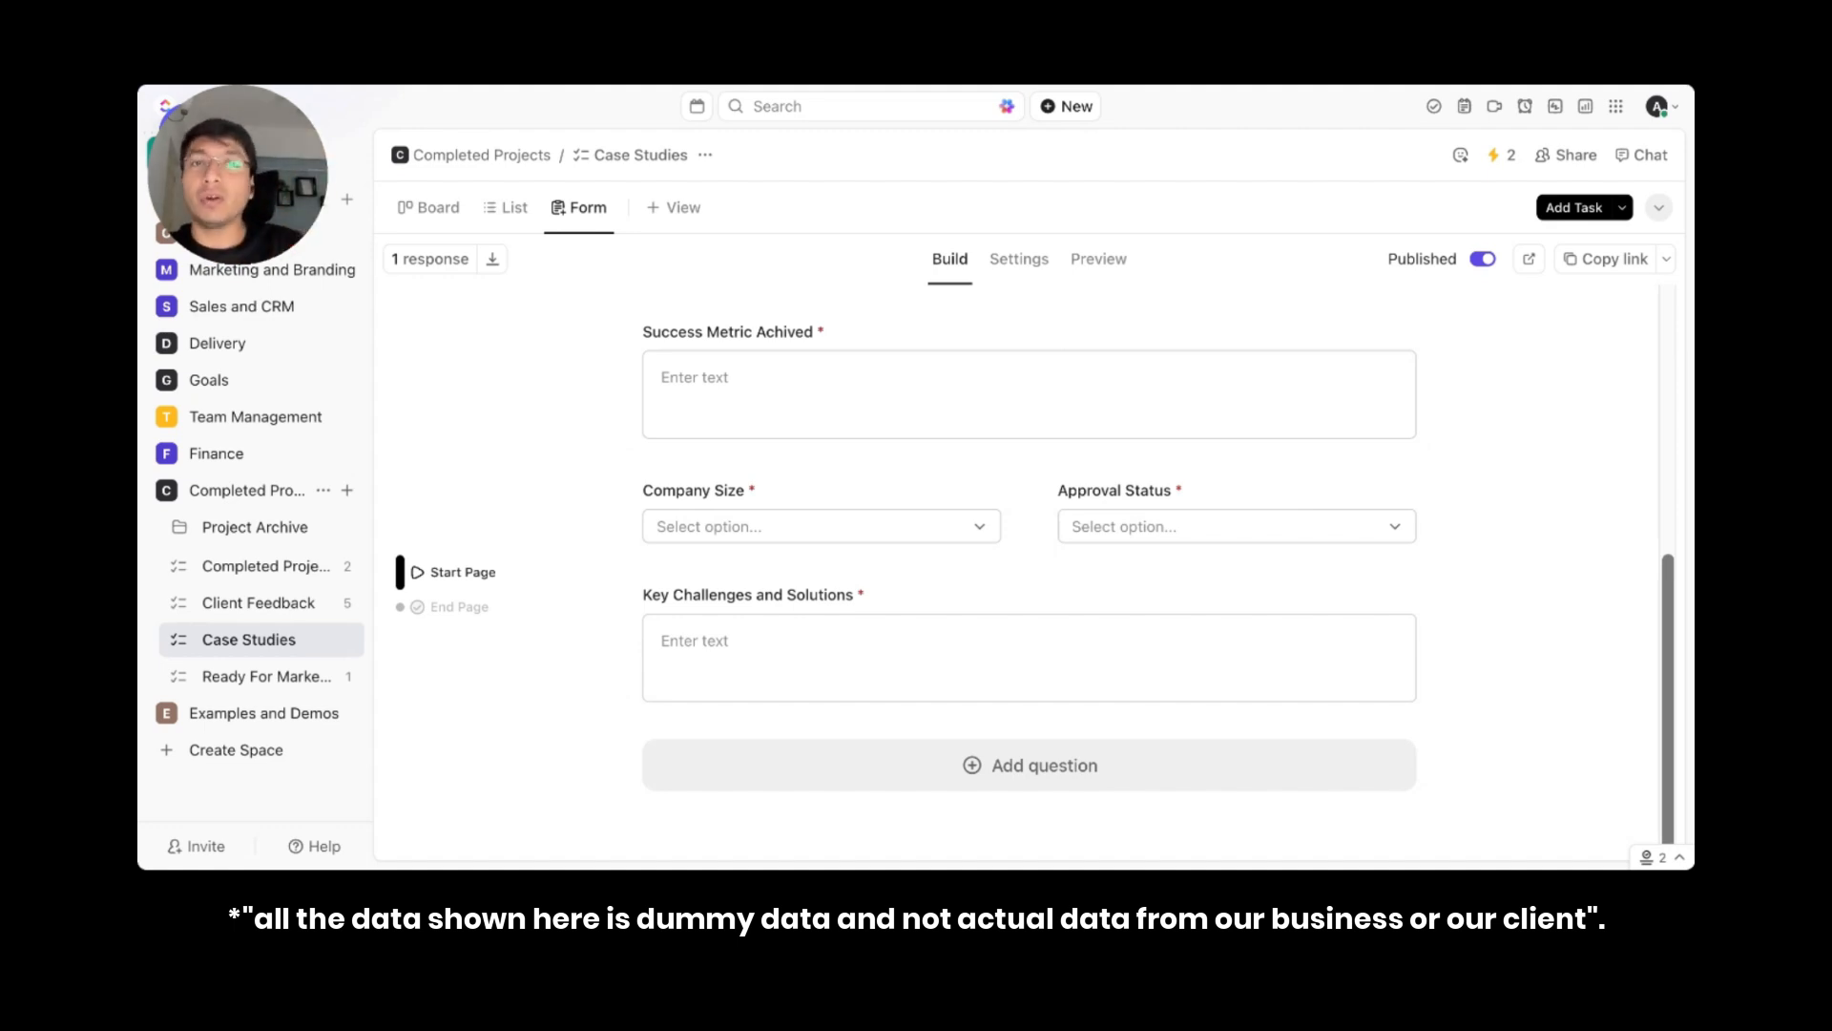
{"action": "scroll", "coordinate": [1028, 532], "scroll_direction": "up", "scroll_amount": 1}
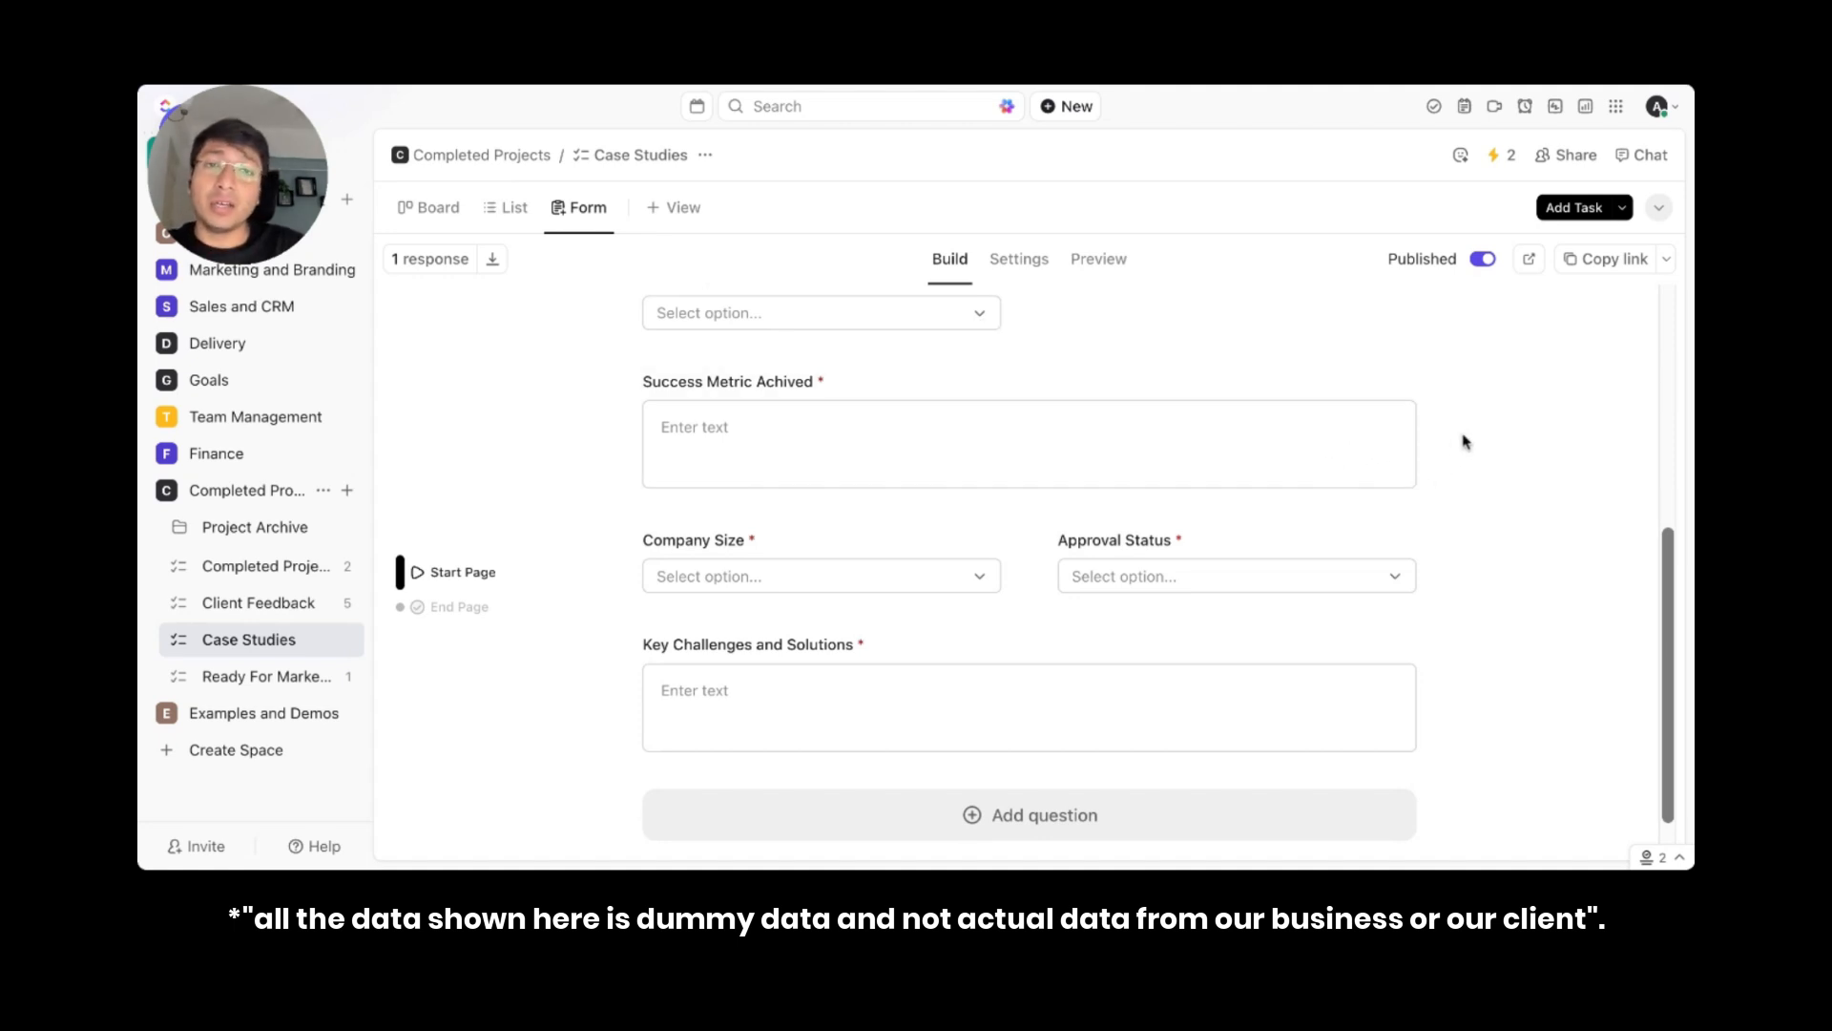
- Preview the Case Studies form again and look over its title and questions
{"action": "left_click", "coordinate": [1099, 261]}
{"action": "scroll", "coordinate": [914, 430], "scroll_direction": "down", "scroll_amount": 2}
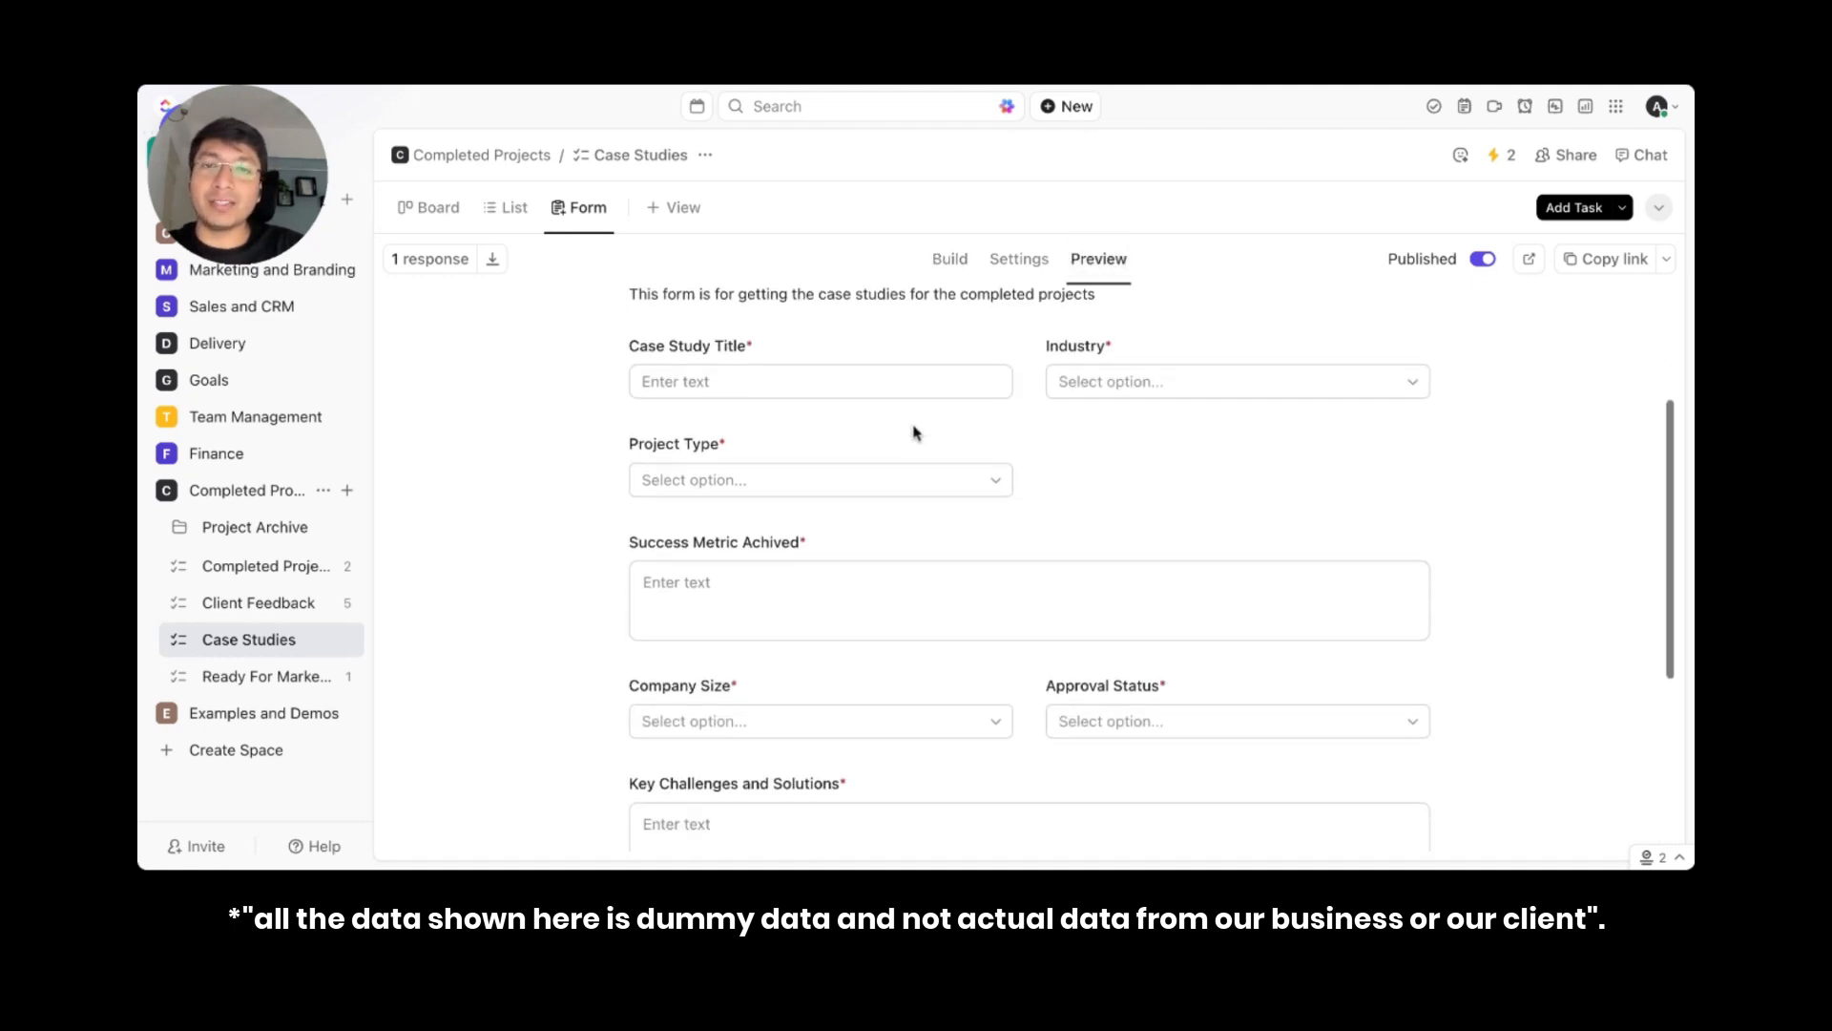
{"action": "scroll", "coordinate": [913, 432], "scroll_direction": "up", "scroll_amount": 3}
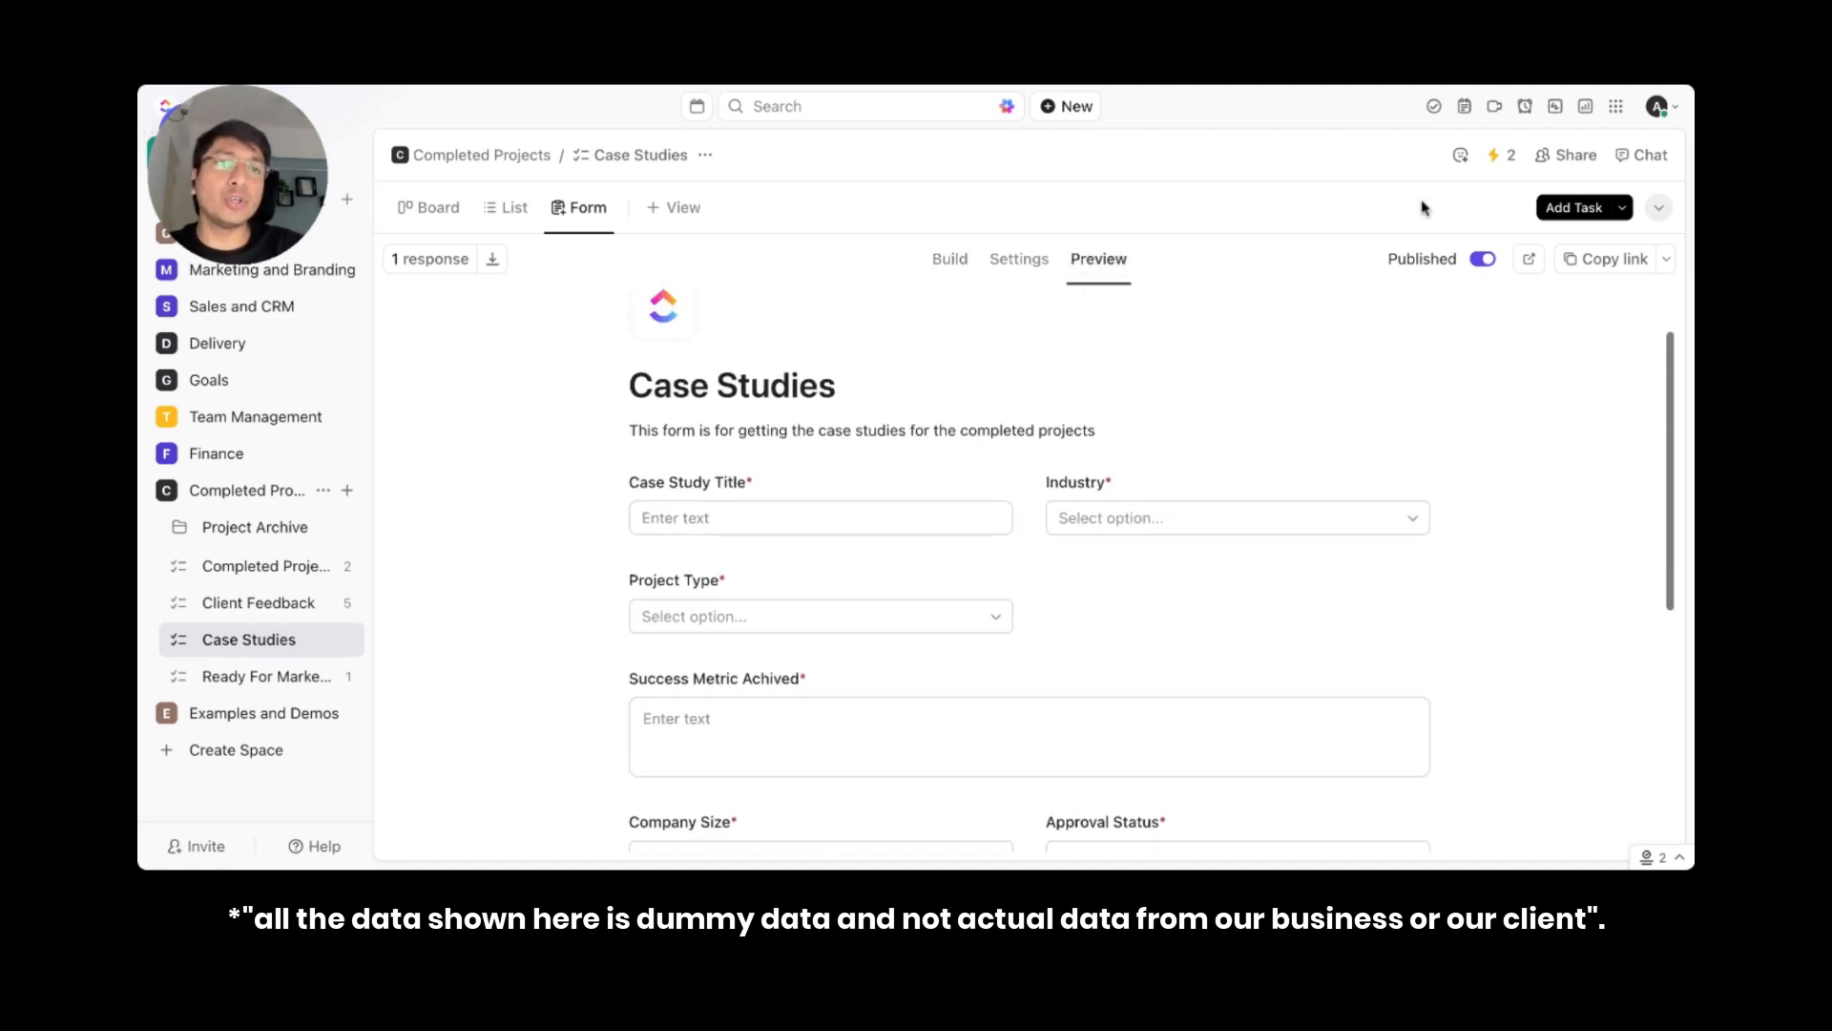
- Review the trigger, condition and actions of the Case Studies automation that changes a new task's list, saving it and closing the automations
{"action": "left_click", "coordinate": [1500, 158]}
{"action": "left_click", "coordinate": [1386, 810]}
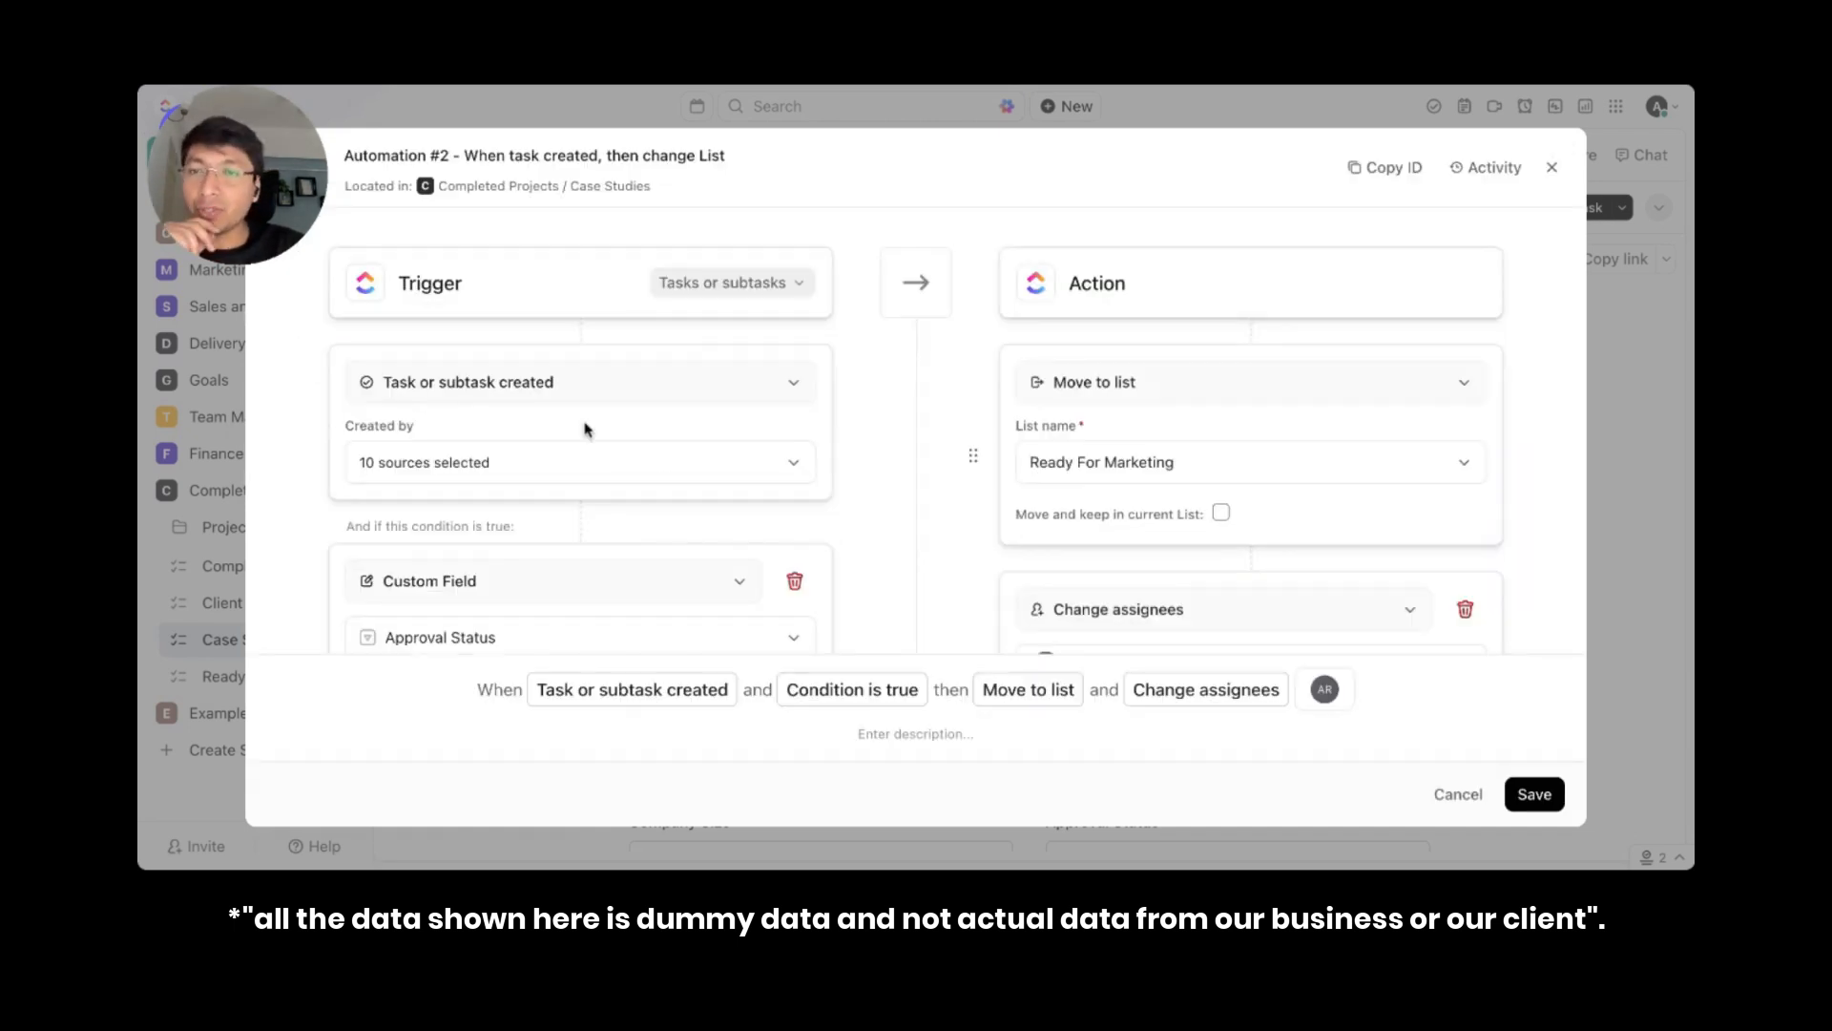
{"action": "scroll", "coordinate": [585, 425], "scroll_direction": "down", "scroll_amount": 1}
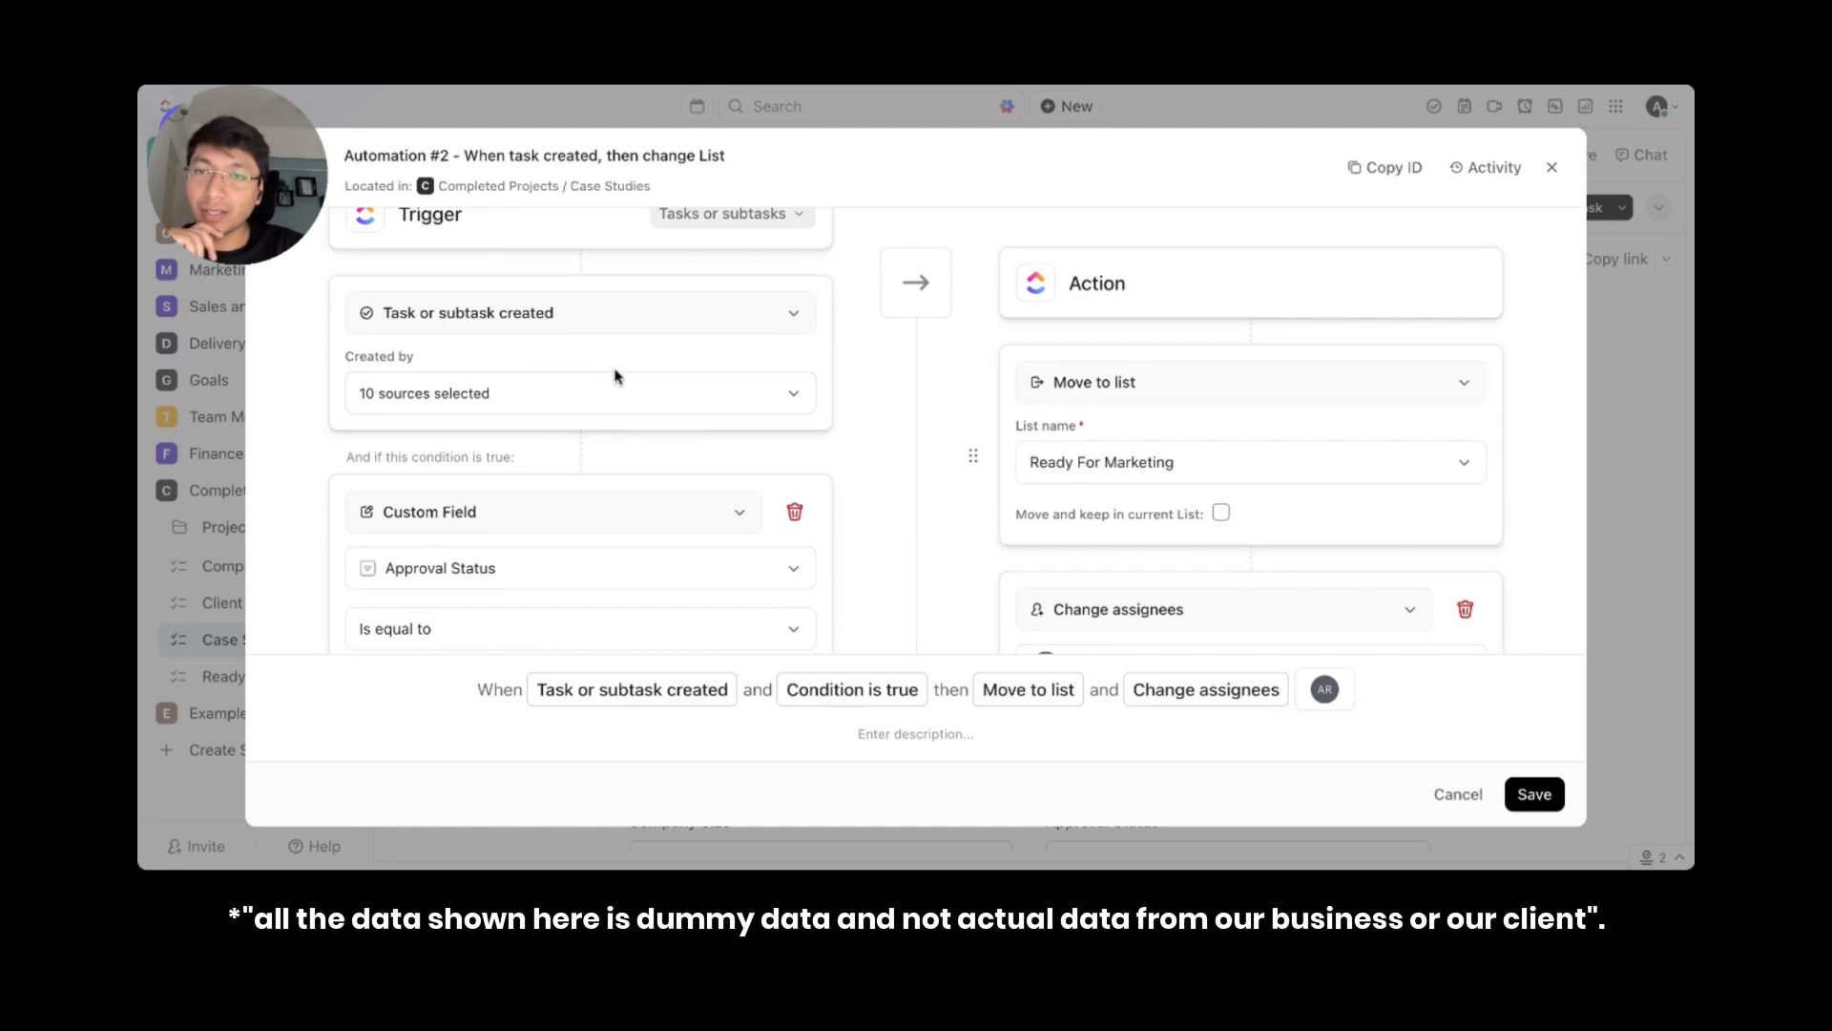
{"action": "scroll", "coordinate": [616, 376], "scroll_direction": "down", "scroll_amount": 1}
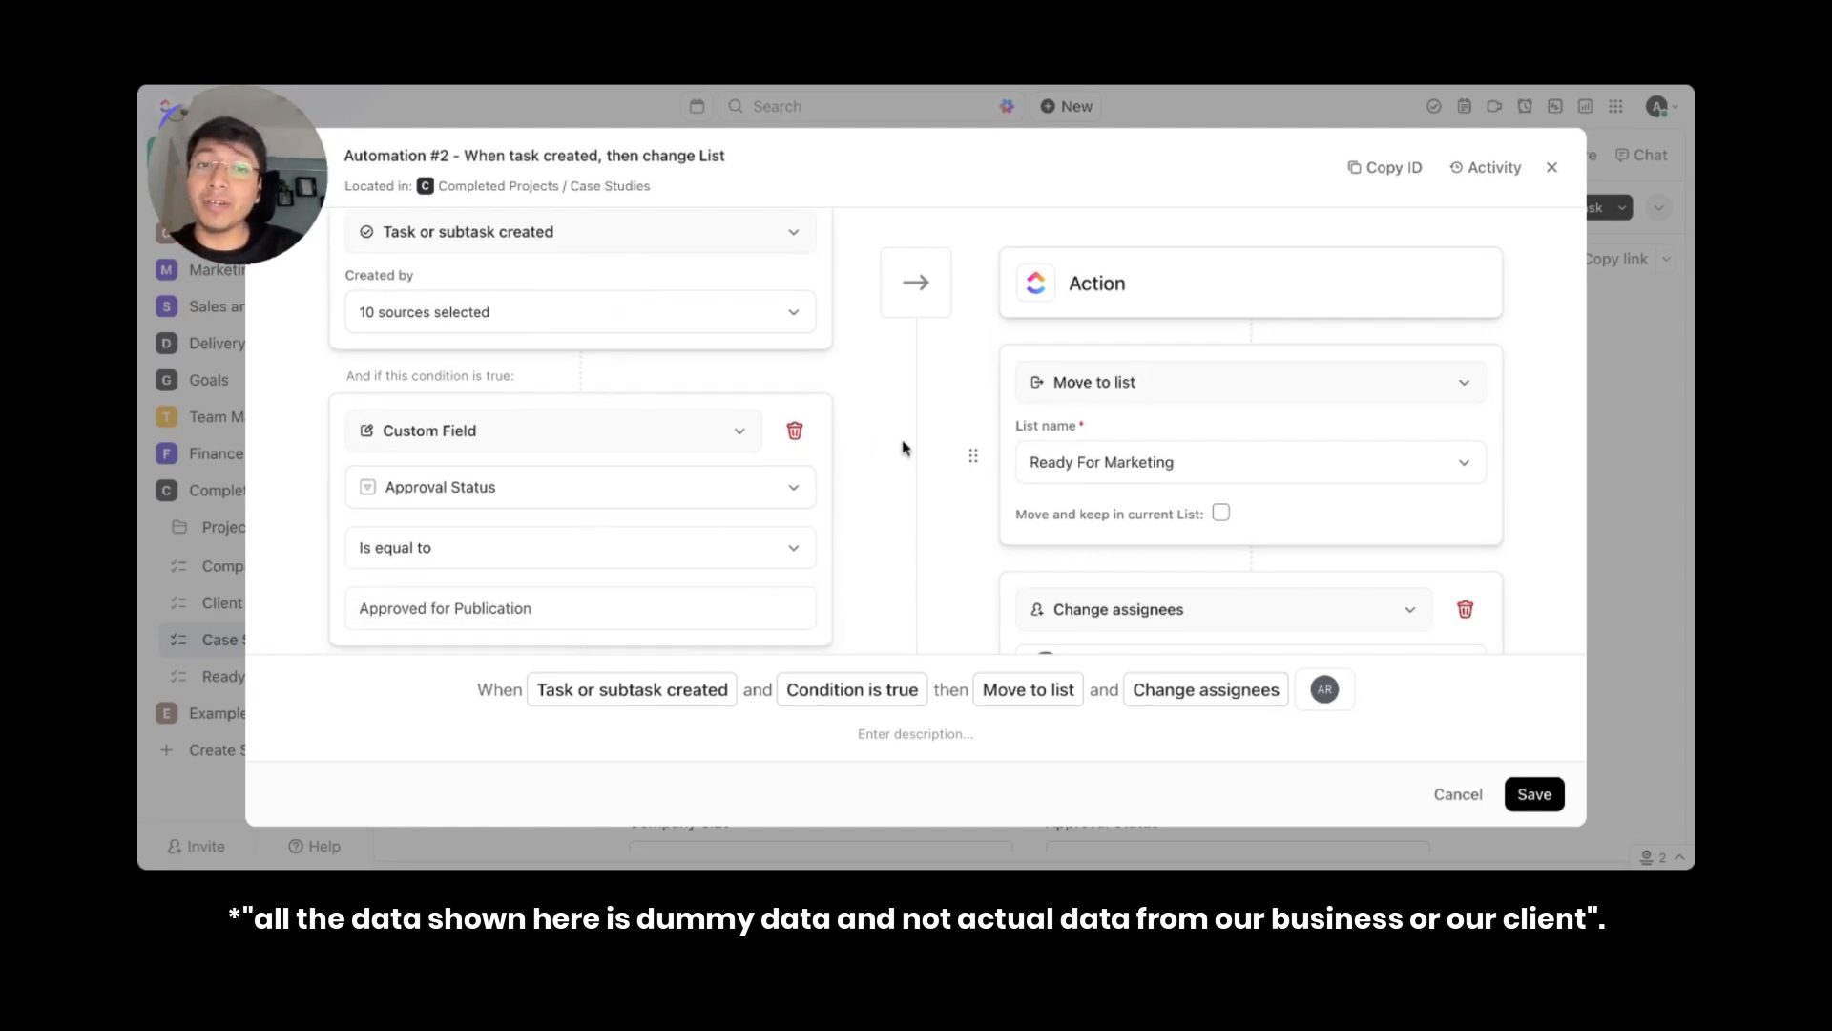
{"action": "scroll", "coordinate": [1057, 407], "scroll_direction": "down", "scroll_amount": 1}
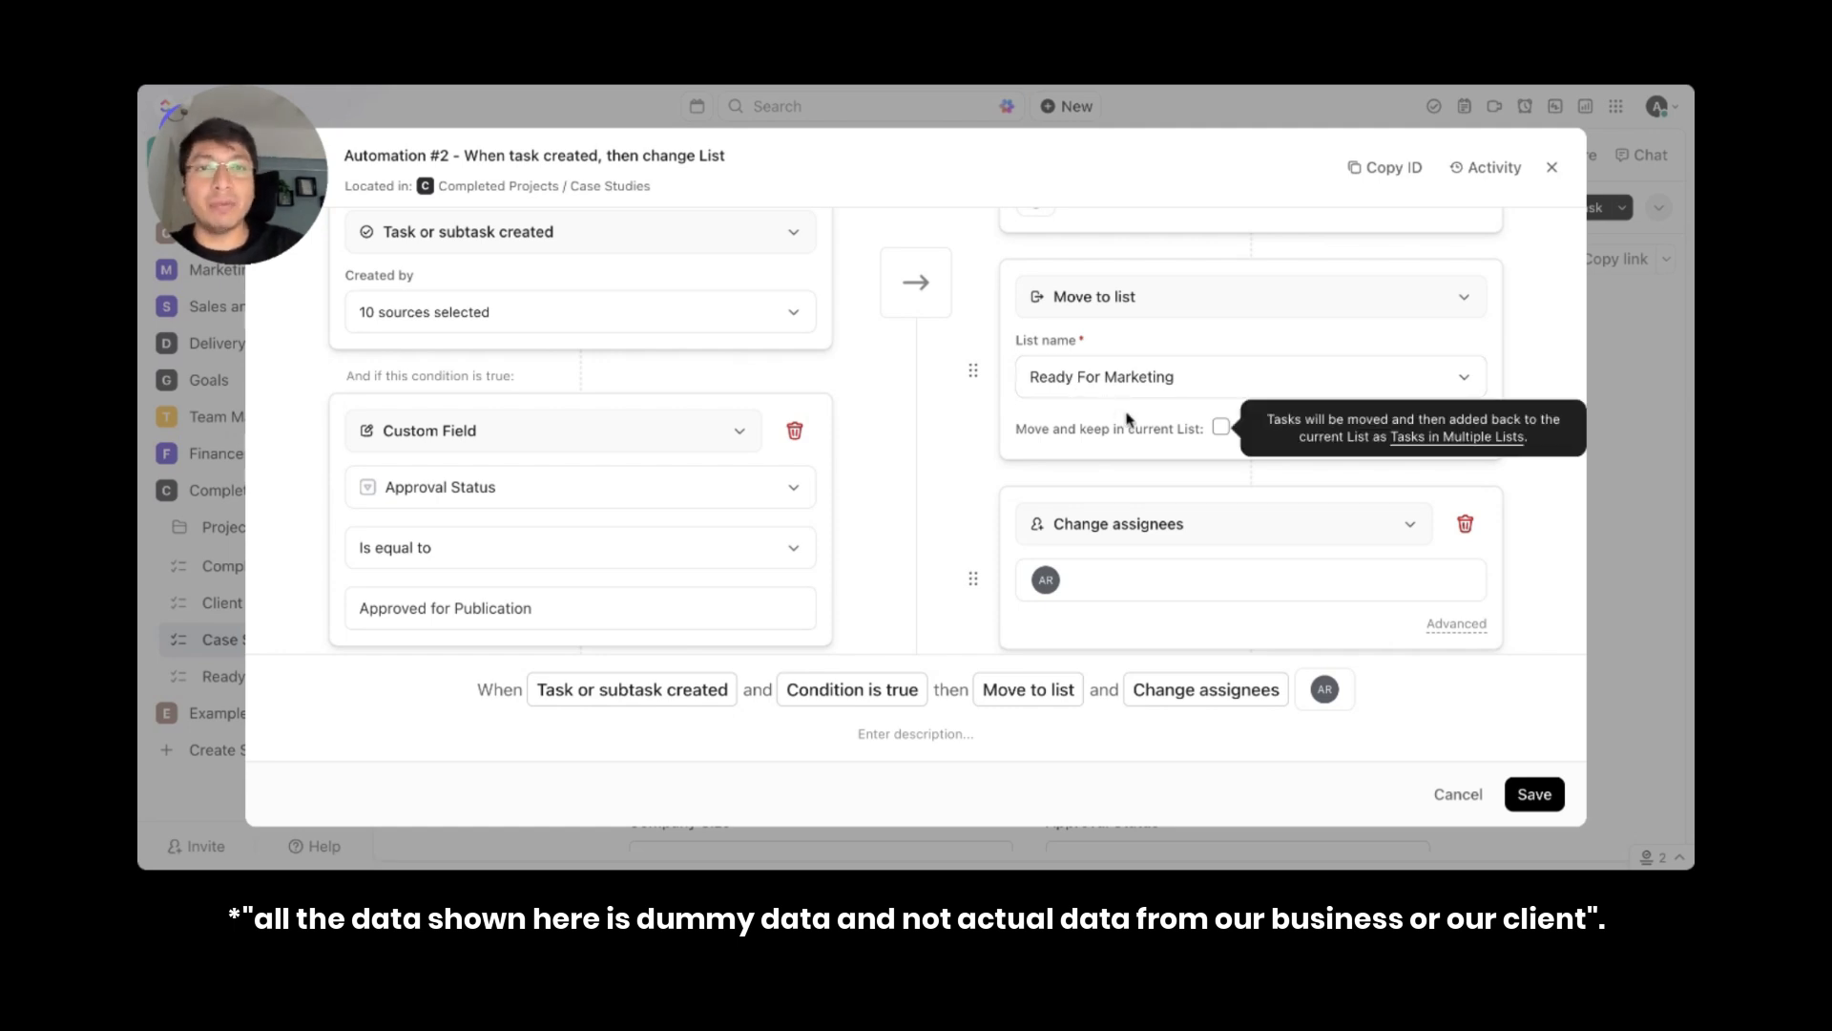
{"action": "scroll", "coordinate": [1128, 420], "scroll_direction": "up", "scroll_amount": 1}
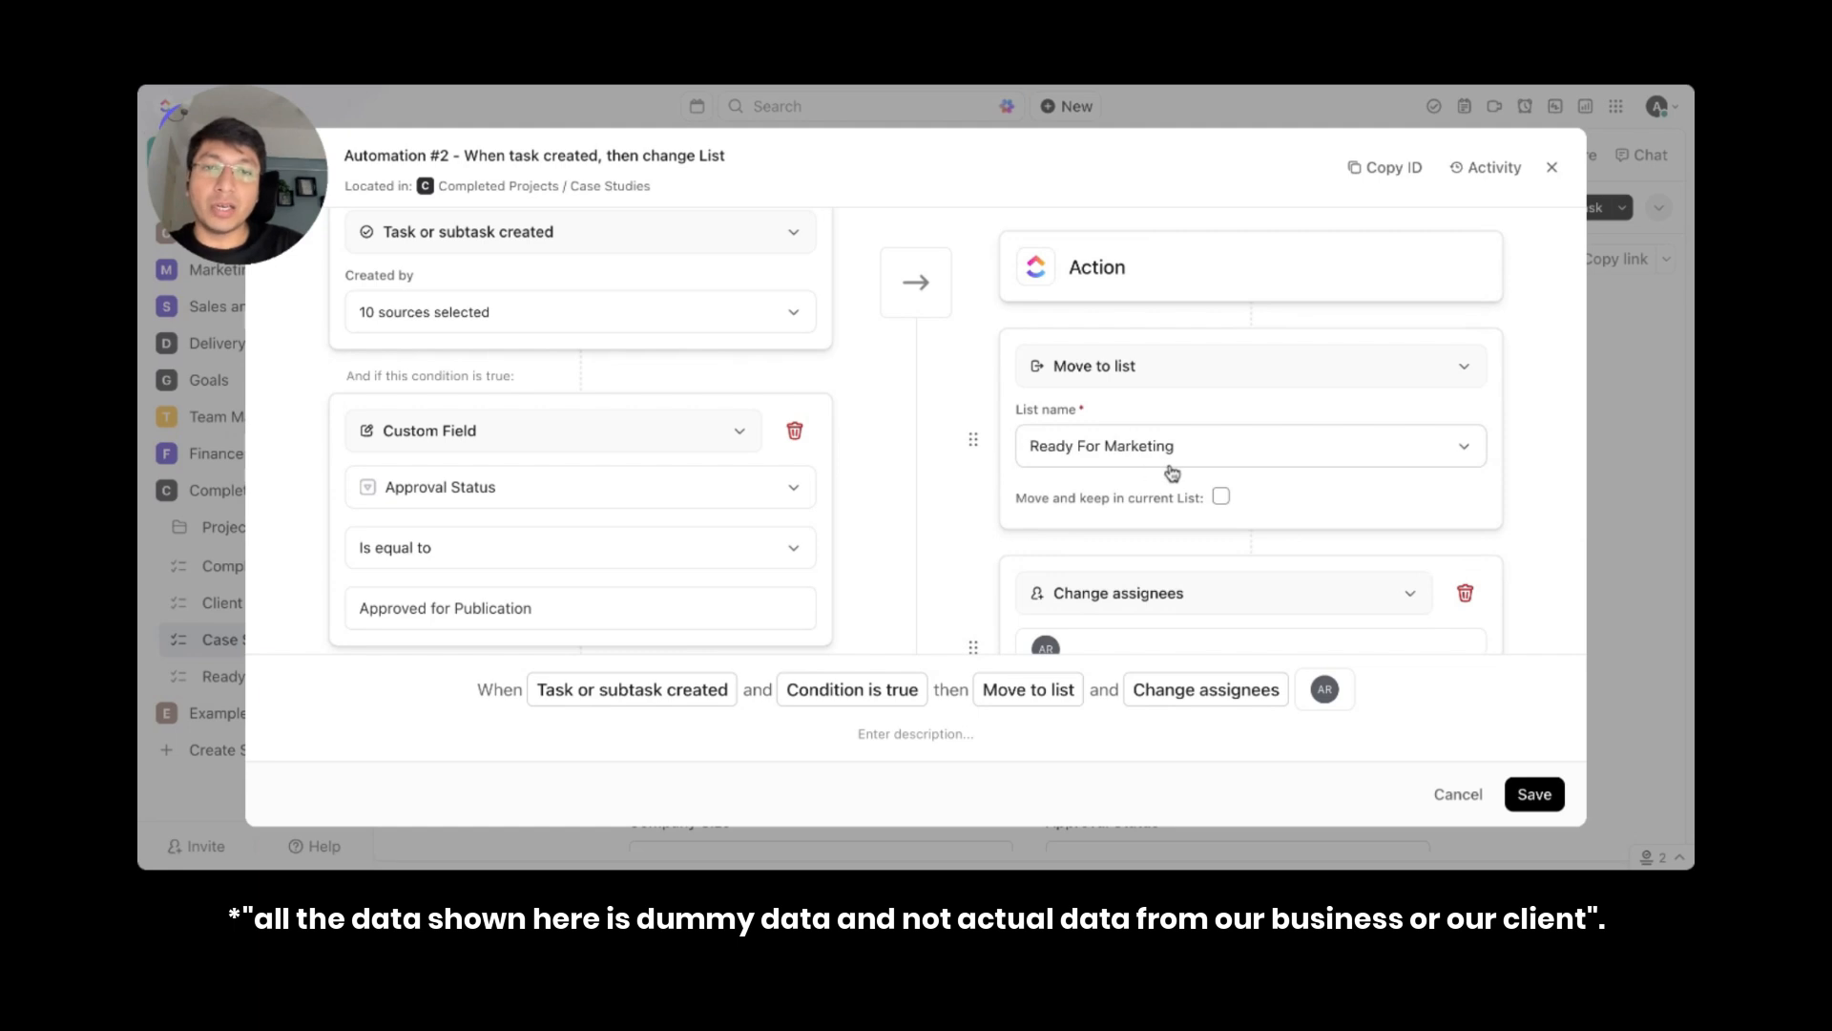
{"action": "scroll", "coordinate": [1169, 473], "scroll_direction": "down", "scroll_amount": 1}
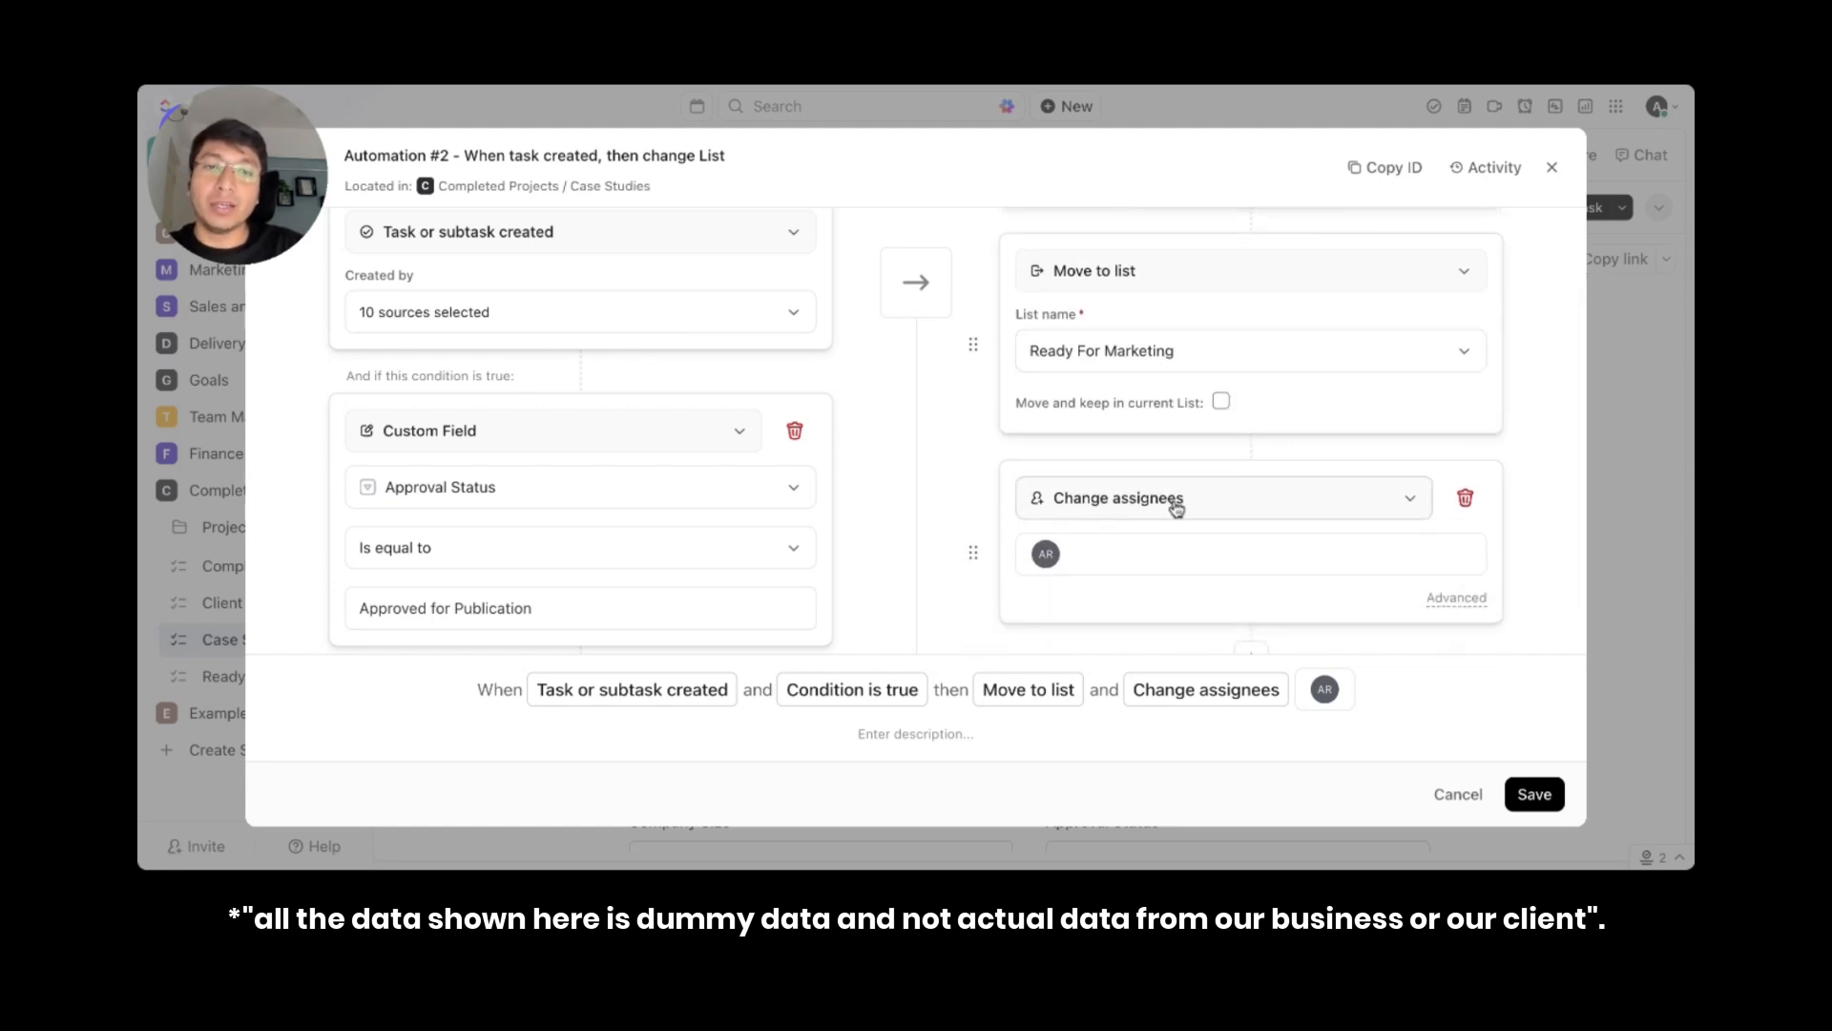
{"action": "scroll", "coordinate": [1178, 511], "scroll_direction": "down", "scroll_amount": 1}
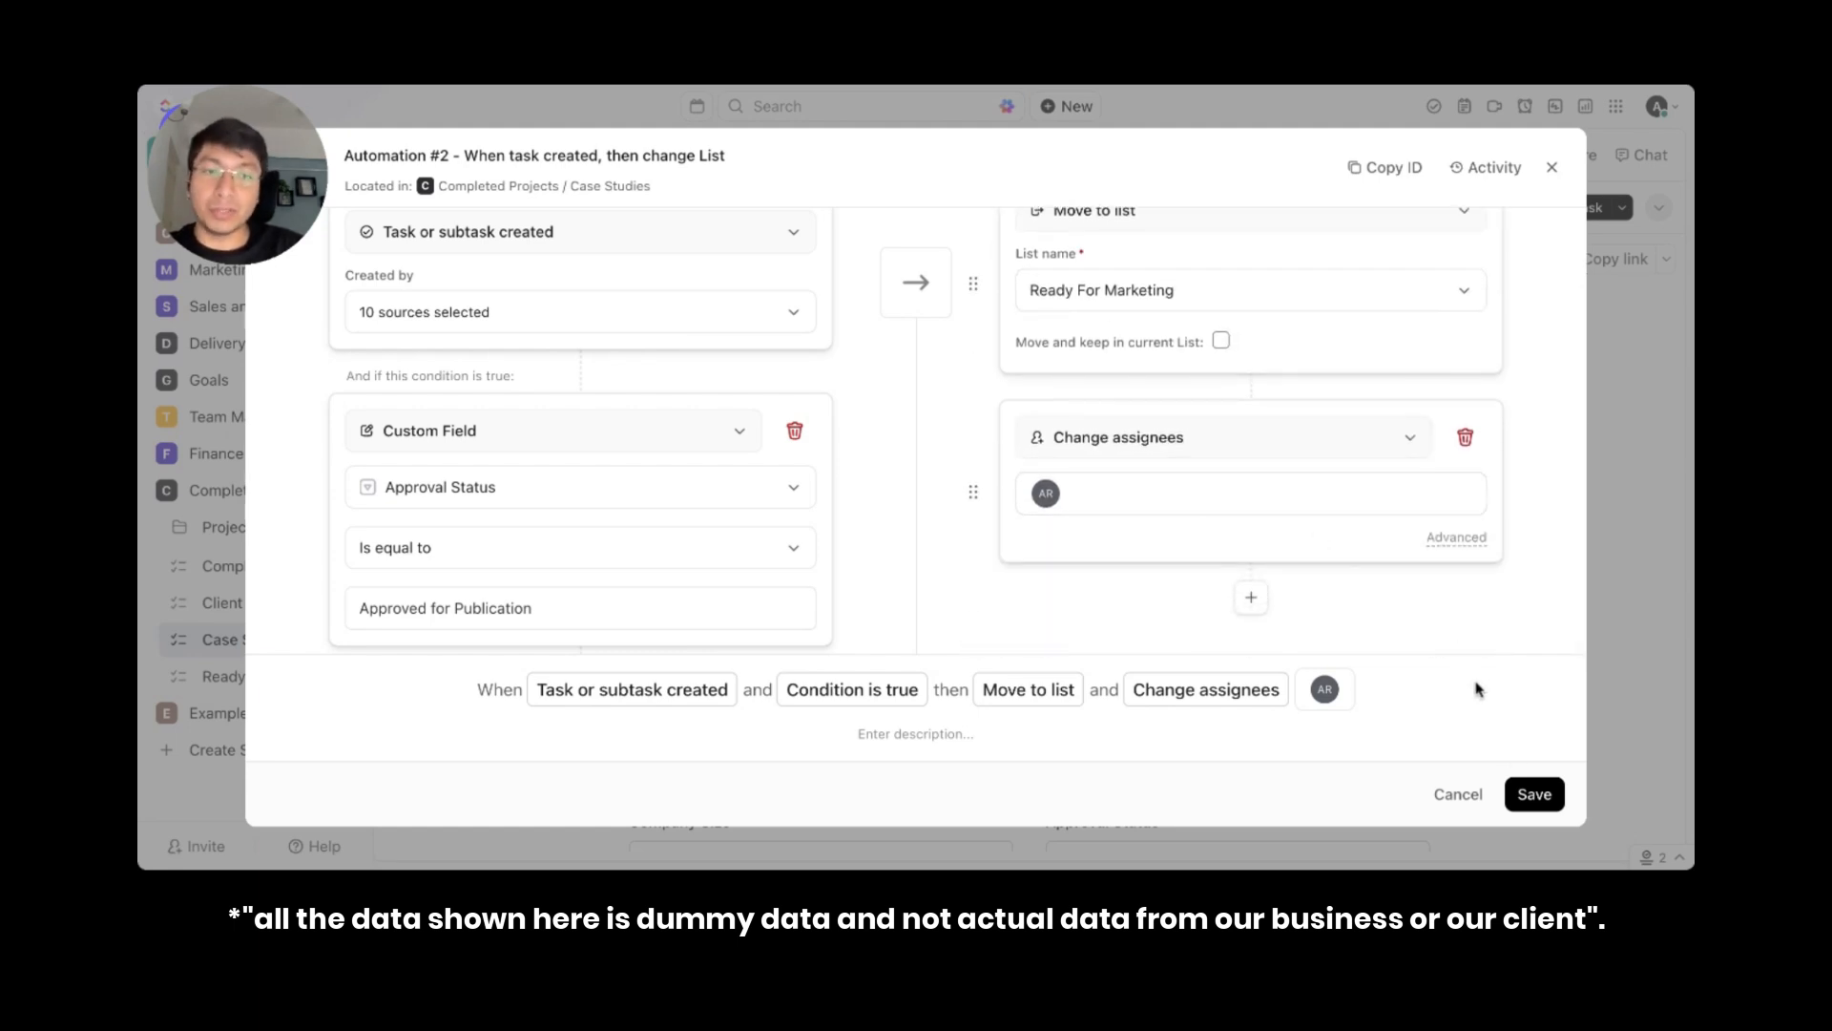
{"action": "left_click", "coordinate": [1533, 795]}
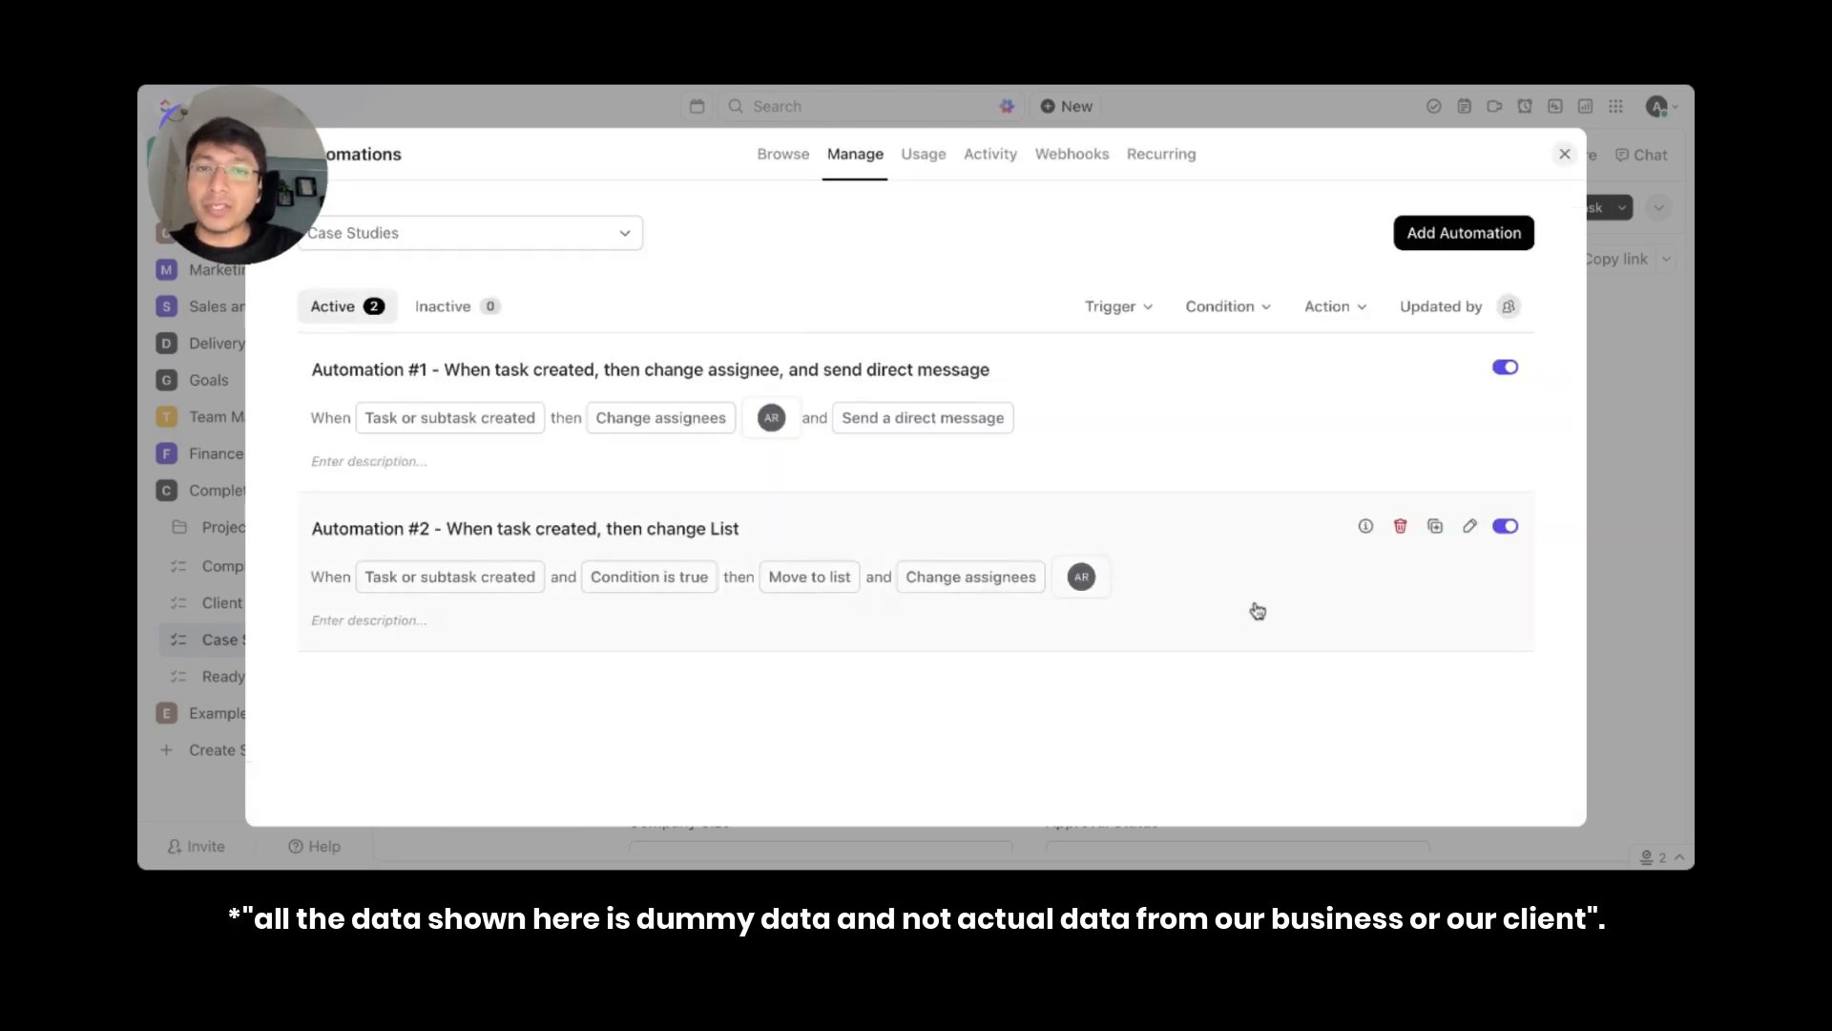
{"action": "left_click", "coordinate": [1564, 154]}
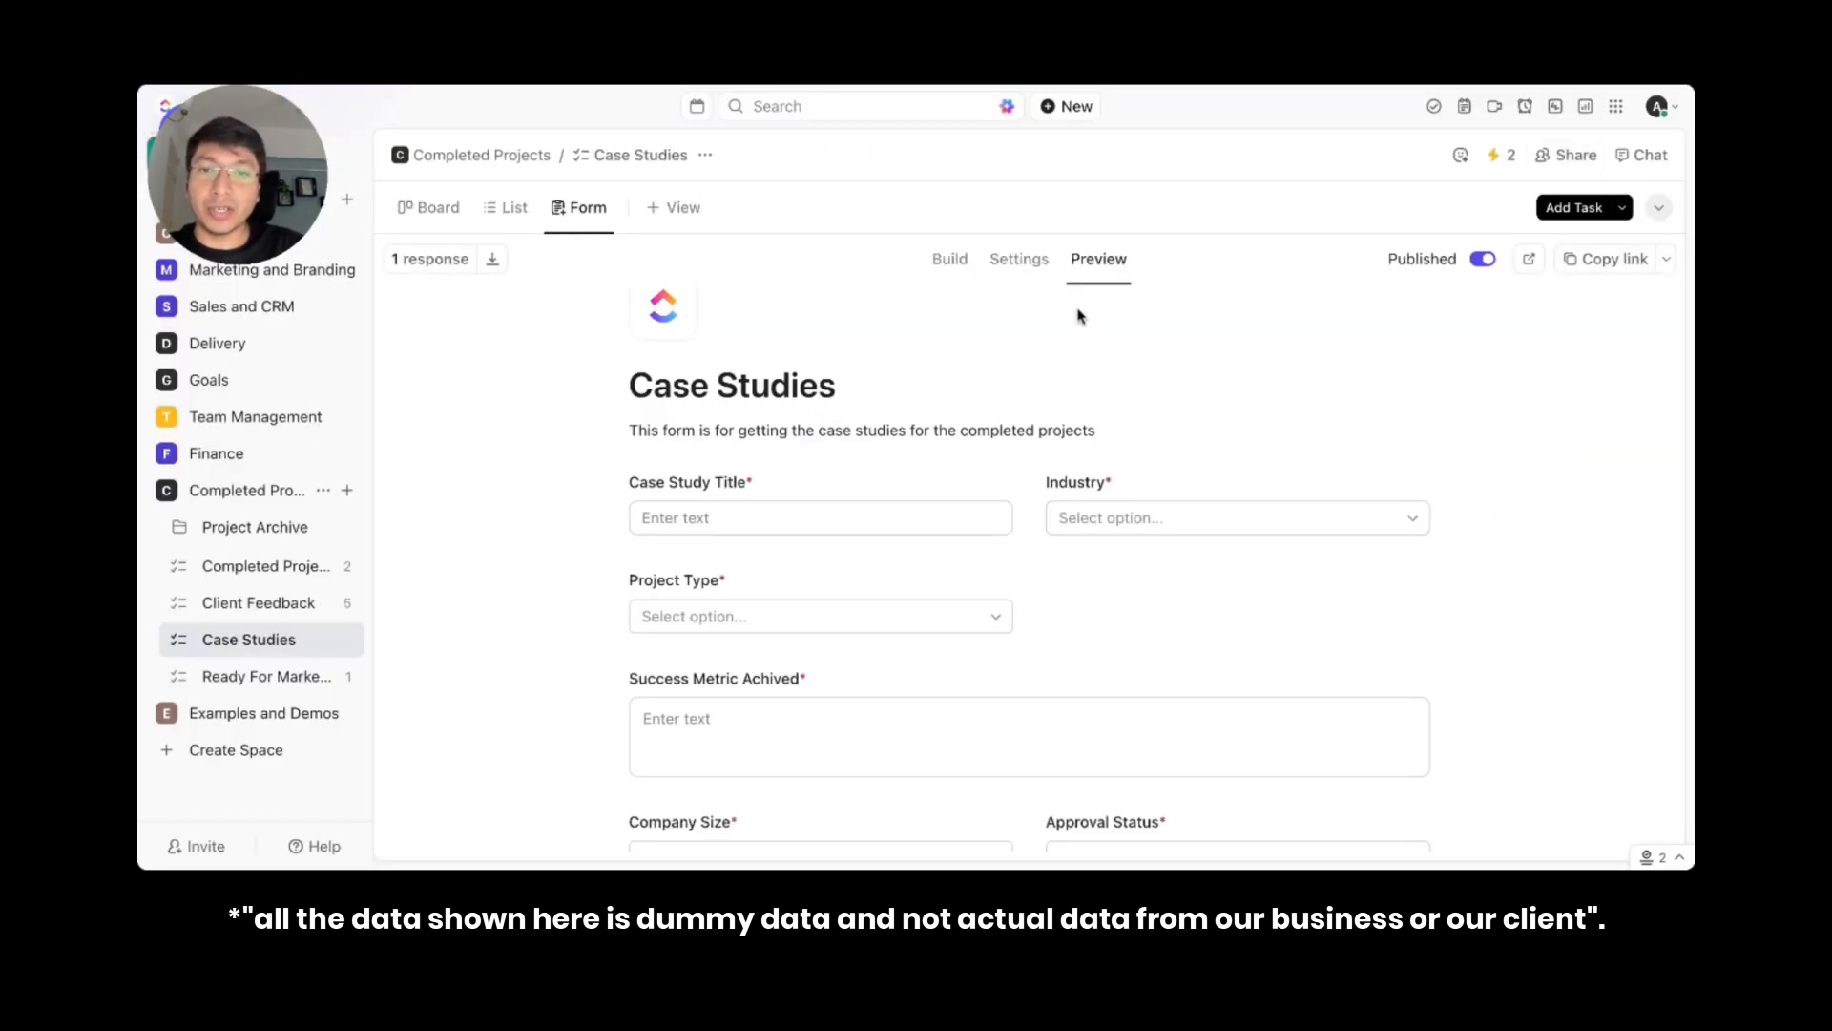
- Look over the previewed form's questions and copy the form's share link
{"action": "scroll", "coordinate": [912, 352], "scroll_direction": "down", "scroll_amount": 2}
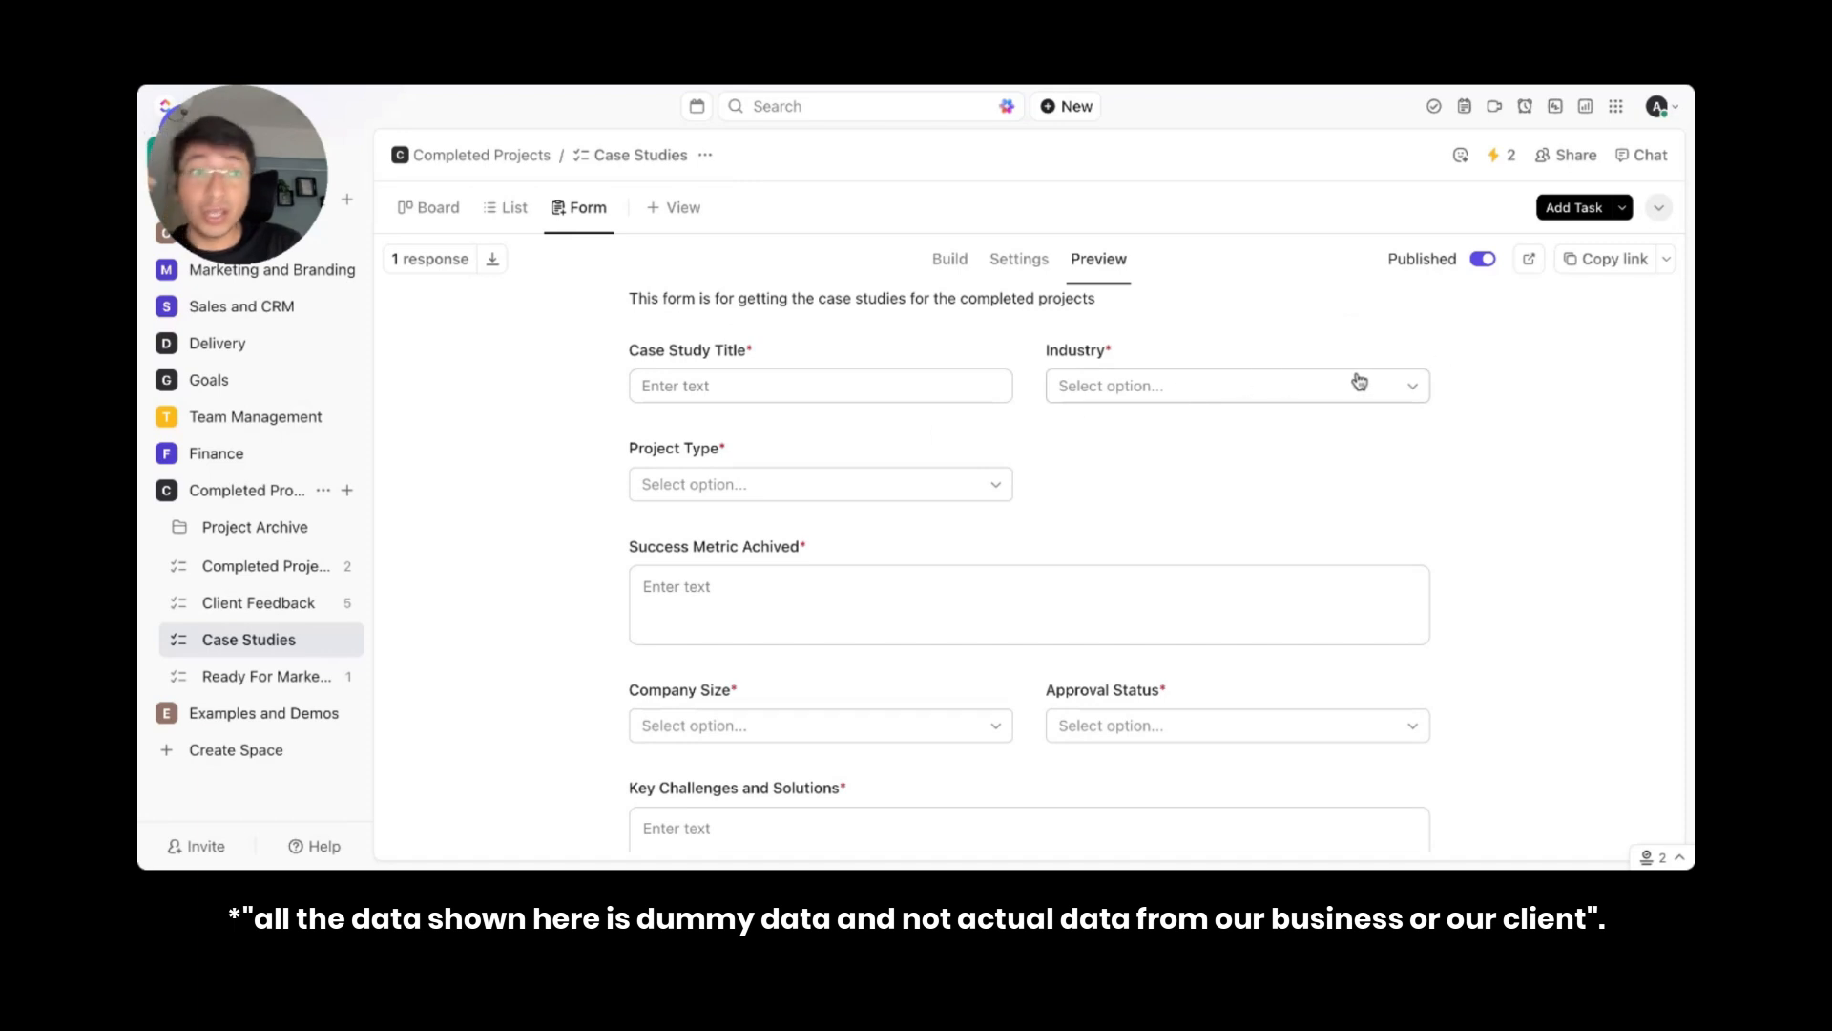
{"action": "scroll", "coordinate": [1440, 363], "scroll_direction": "up", "scroll_amount": 2}
{"action": "left_click", "coordinate": [1616, 263]}
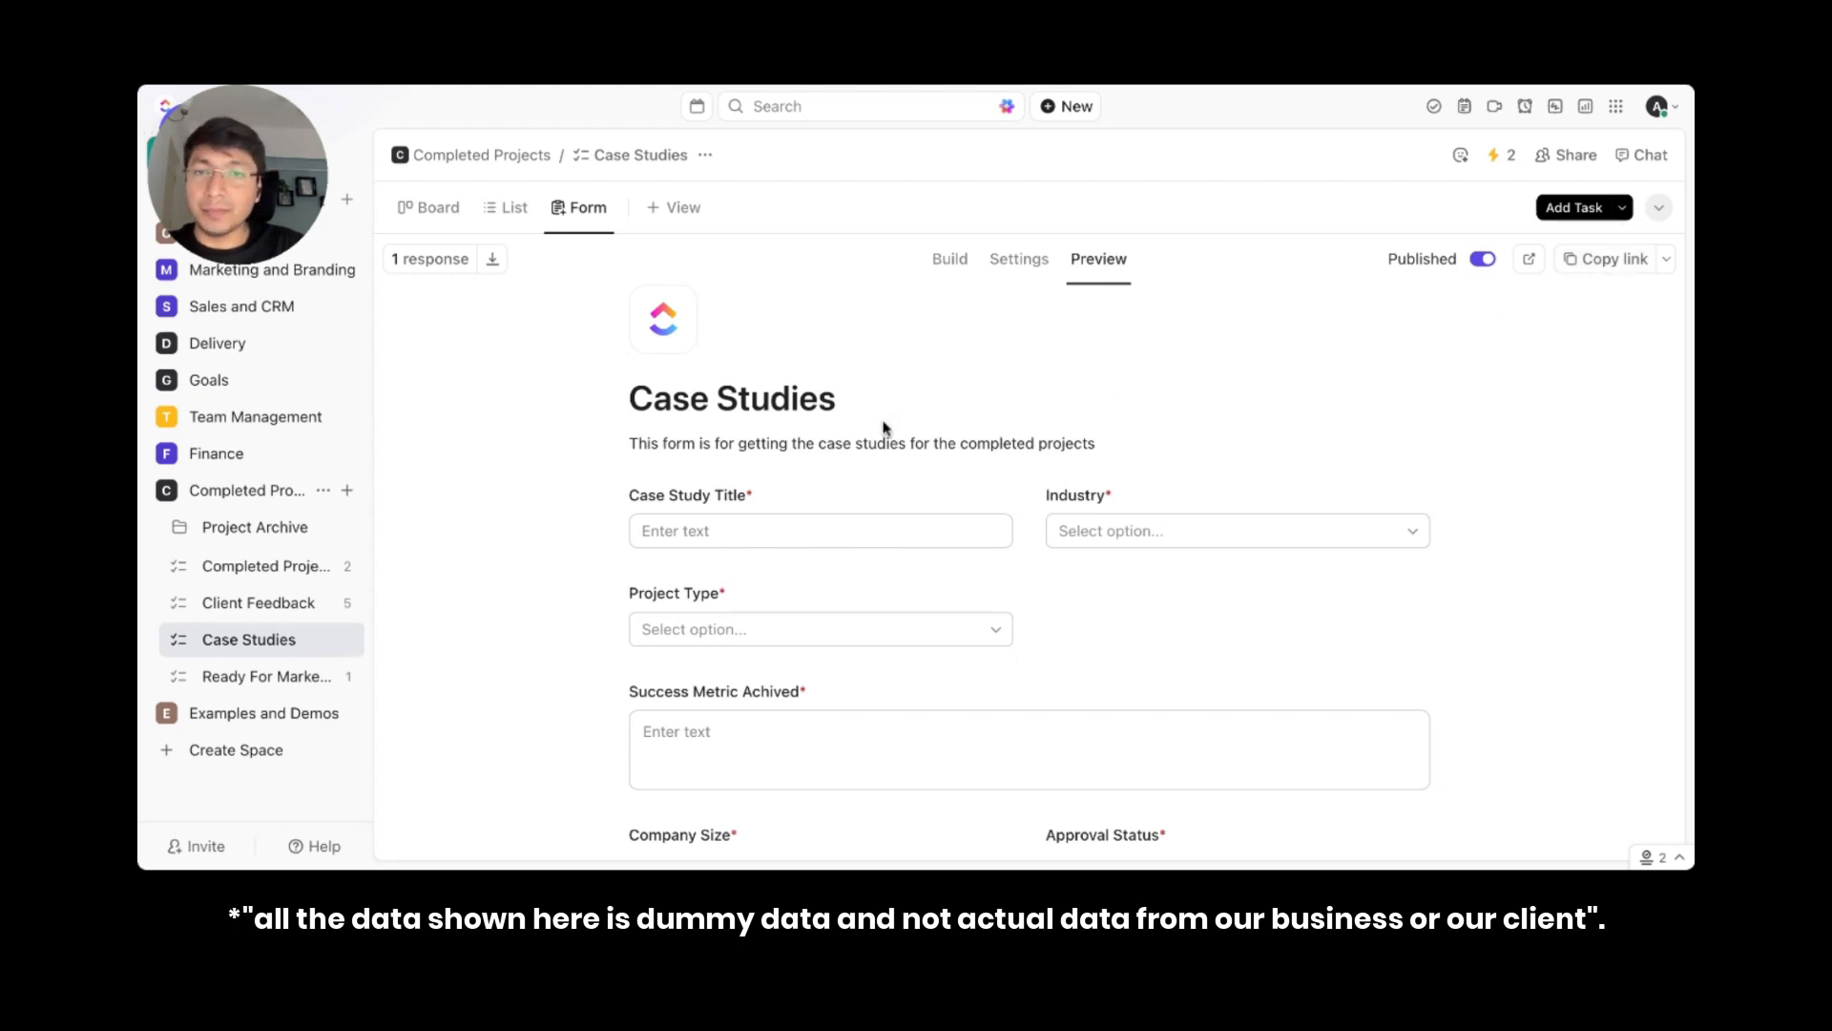
- Fill in the Case Study Title starting "Digital Transformation for Regional Healthcare" and set the Industry to Healthcare
{"action": "scroll", "coordinate": [858, 456], "scroll_direction": "down", "scroll_amount": 3}
{"action": "left_click", "coordinate": [844, 408]}
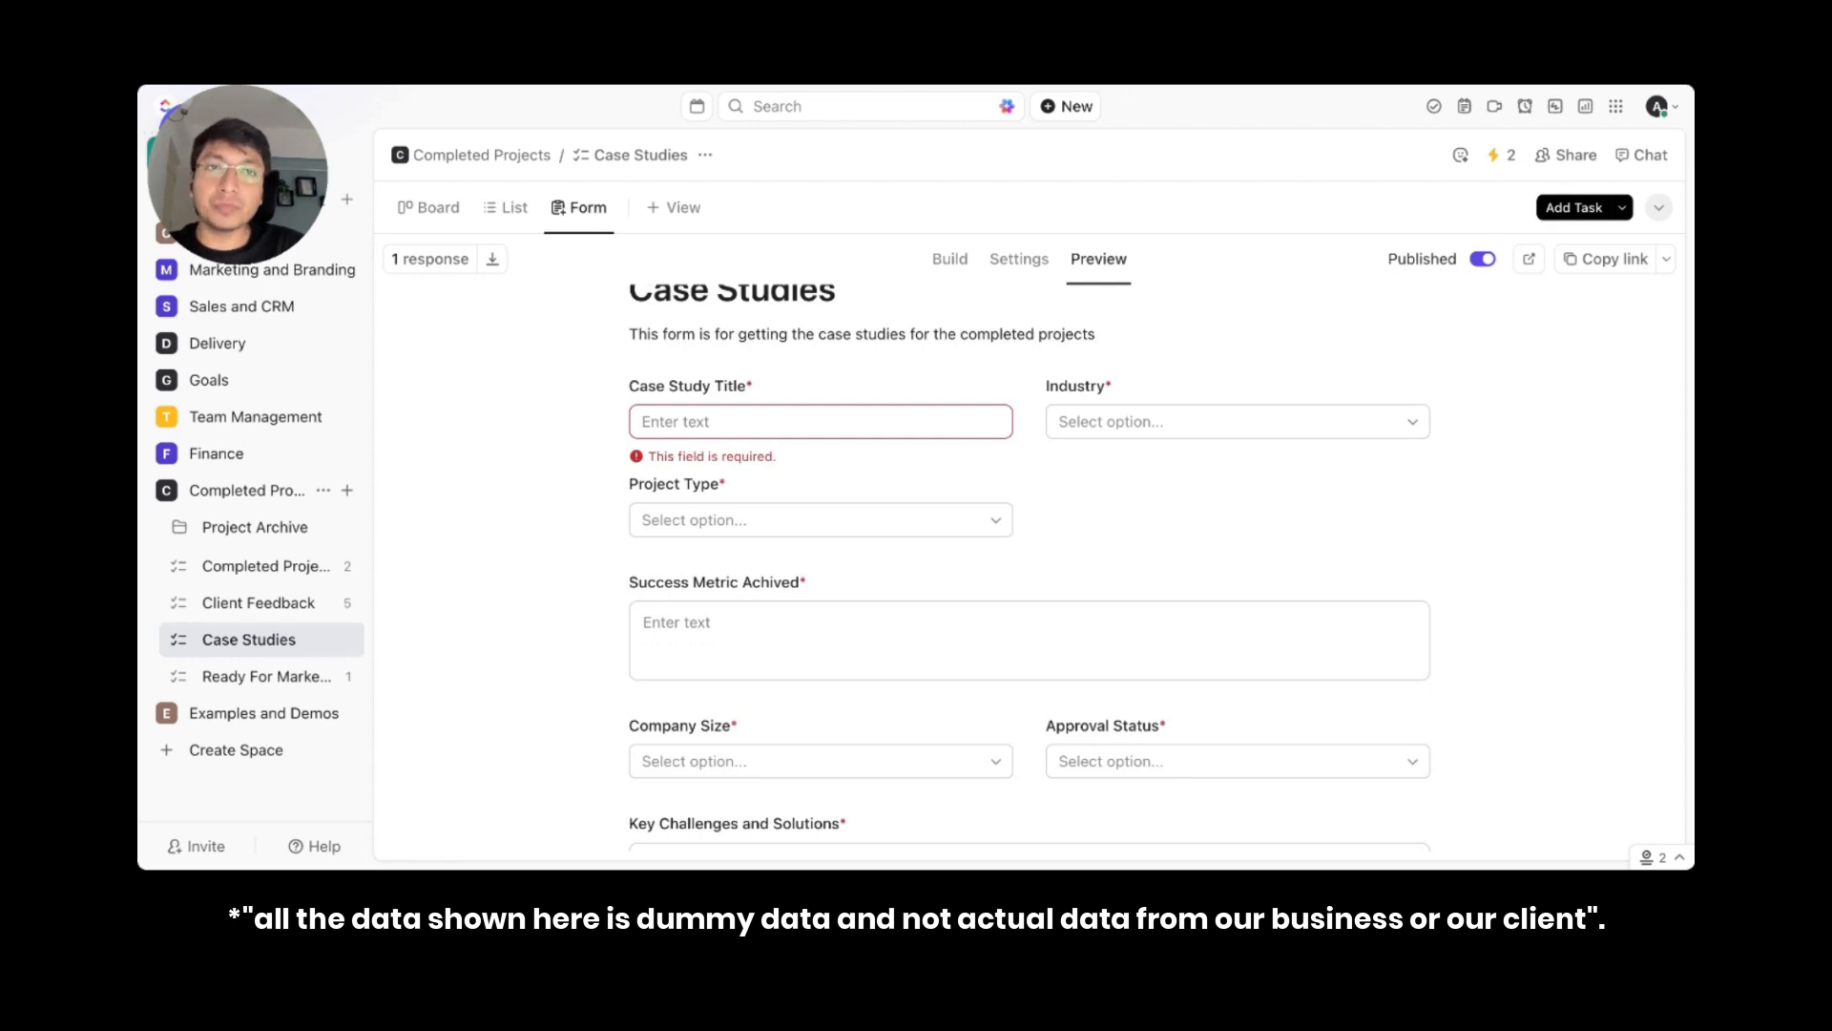
{"action": "left_click", "coordinate": [802, 419]}
{"action": "key", "text": "ctrl+v"}
{"action": "left_click", "coordinate": [1109, 425]}
{"action": "left_click", "coordinate": [1145, 515]}
- Set the Project Type answer to both Implementation and Transformtion
{"action": "left_click", "coordinate": [830, 520]}
{"action": "left_click", "coordinate": [844, 617]}
{"action": "left_click", "coordinate": [849, 655]}
- Paste the Success Metric Achived answer covering 40% lower patient wait times, 12 facilities, 95% staff adoption and satisfaction scores from 3.2 to 4.6
{"action": "scroll", "coordinate": [936, 510], "scroll_direction": "down", "scroll_amount": 3}
{"action": "left_click", "coordinate": [888, 569]}
{"action": "key", "text": "ctrl+v"}
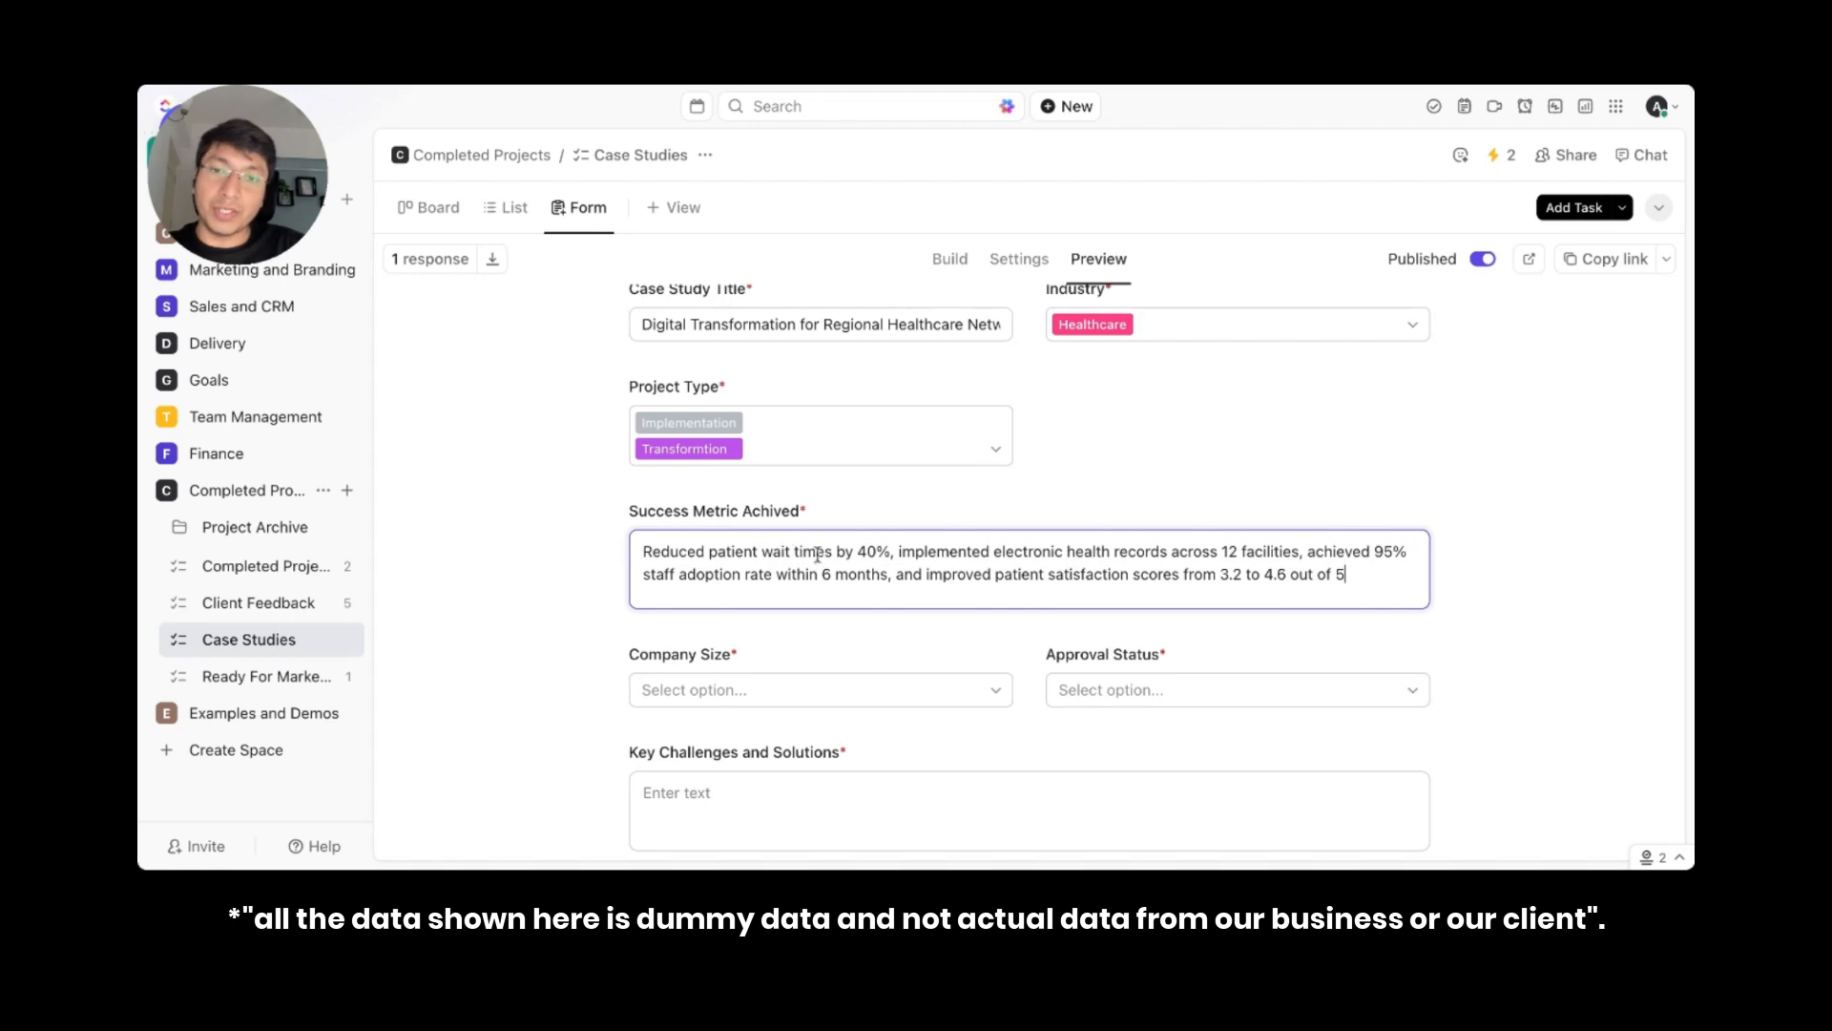
- Set the Company Size answer to Mid Size (51 - 200) and the Approval Status to Approved for Publication
{"action": "scroll", "coordinate": [1145, 556], "scroll_direction": "down", "scroll_amount": 1}
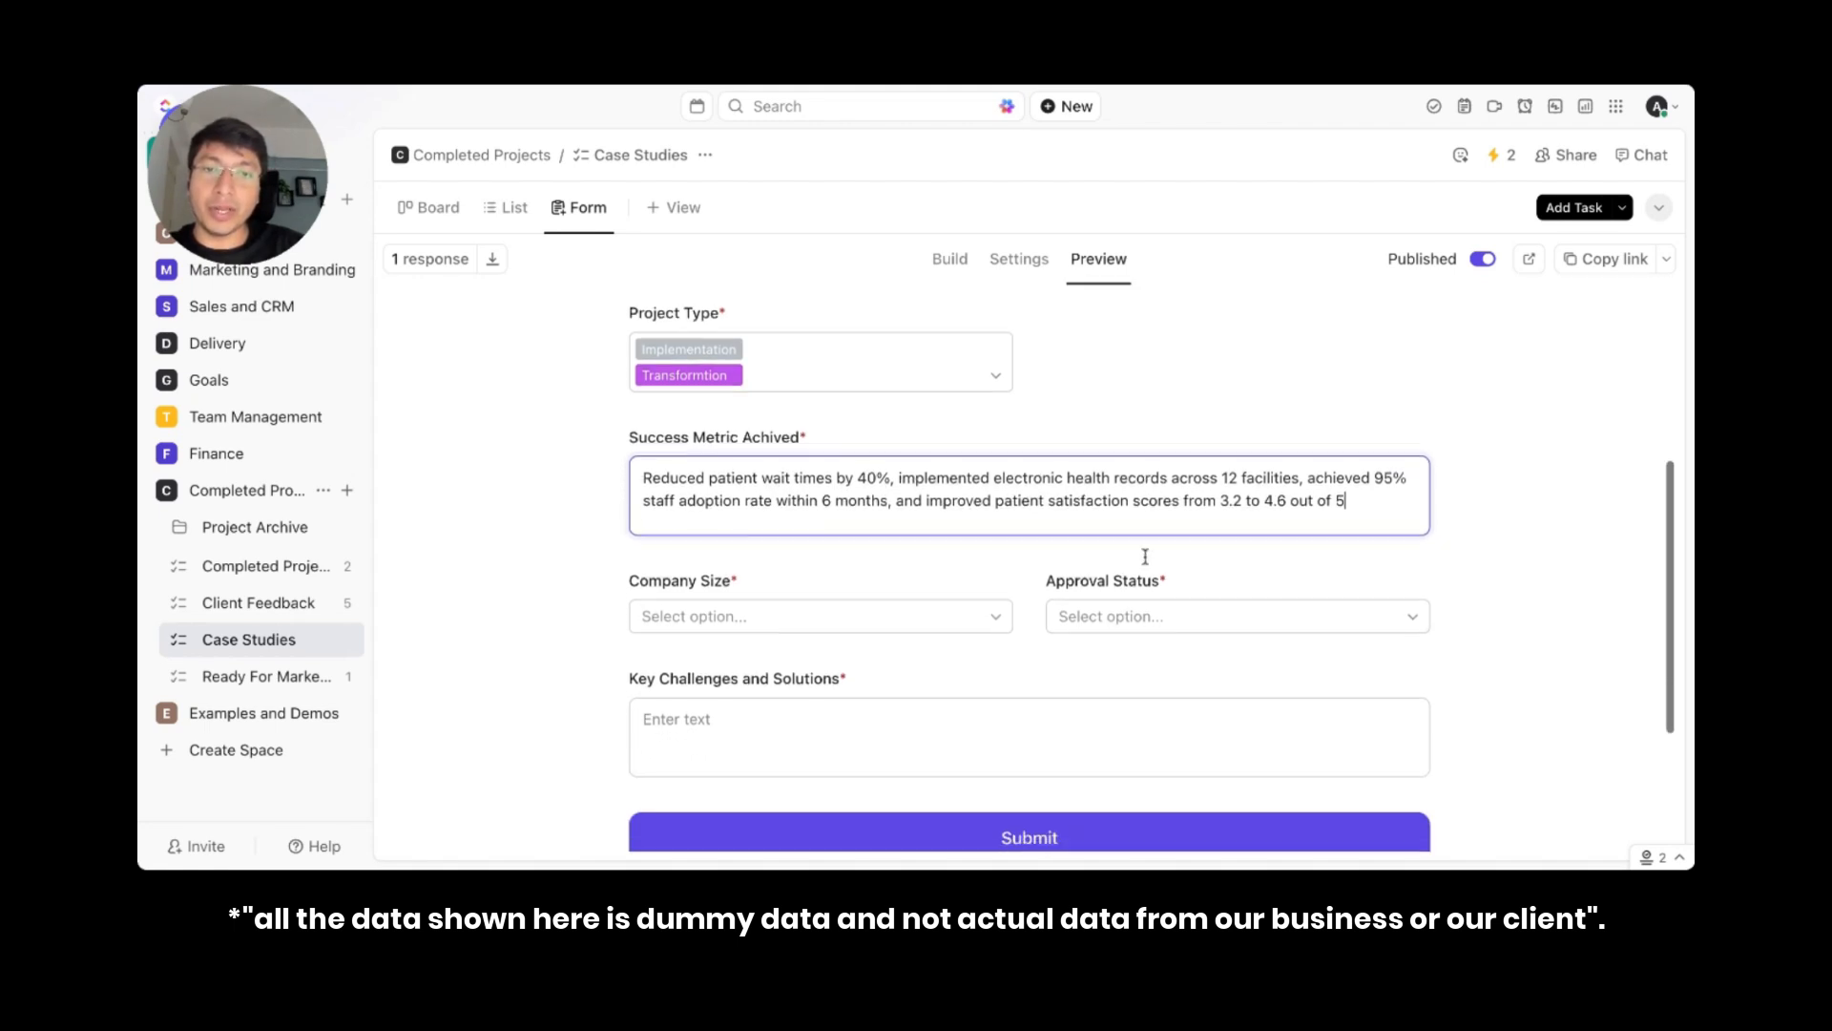
{"action": "scroll", "coordinate": [1145, 557], "scroll_direction": "down", "scroll_amount": 1}
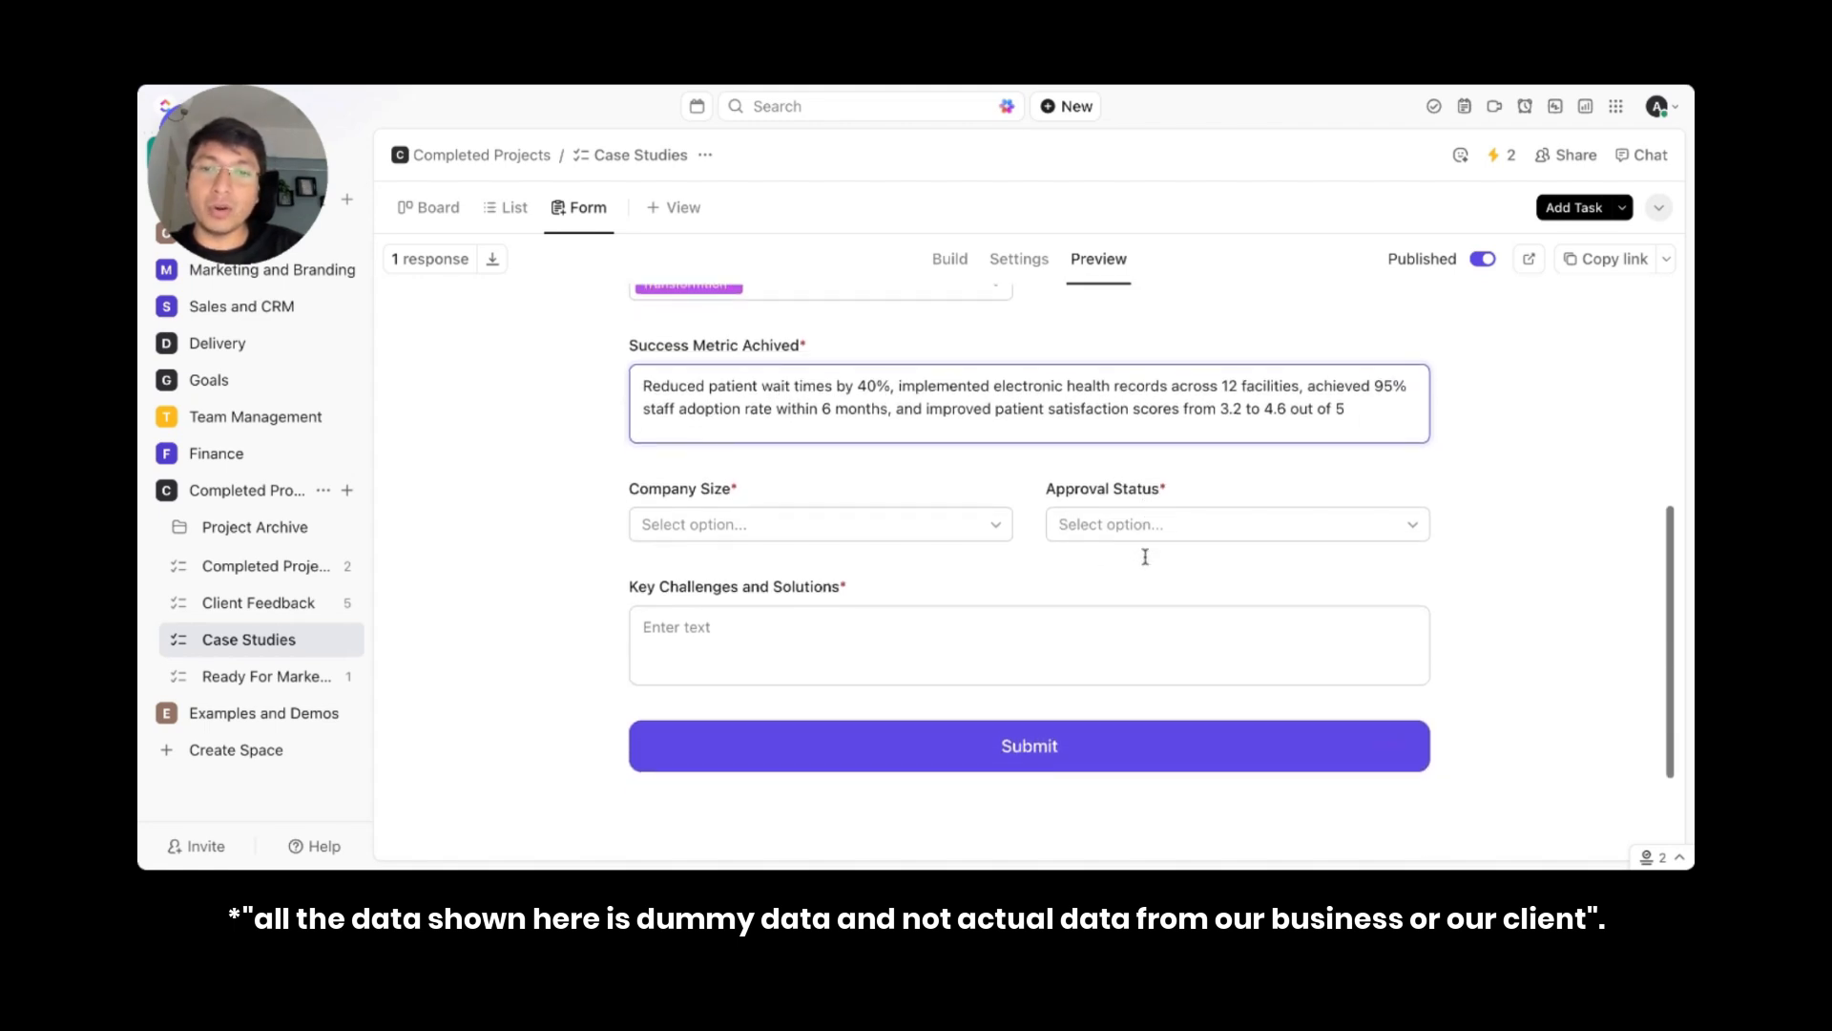
{"action": "left_click", "coordinate": [1384, 80]}
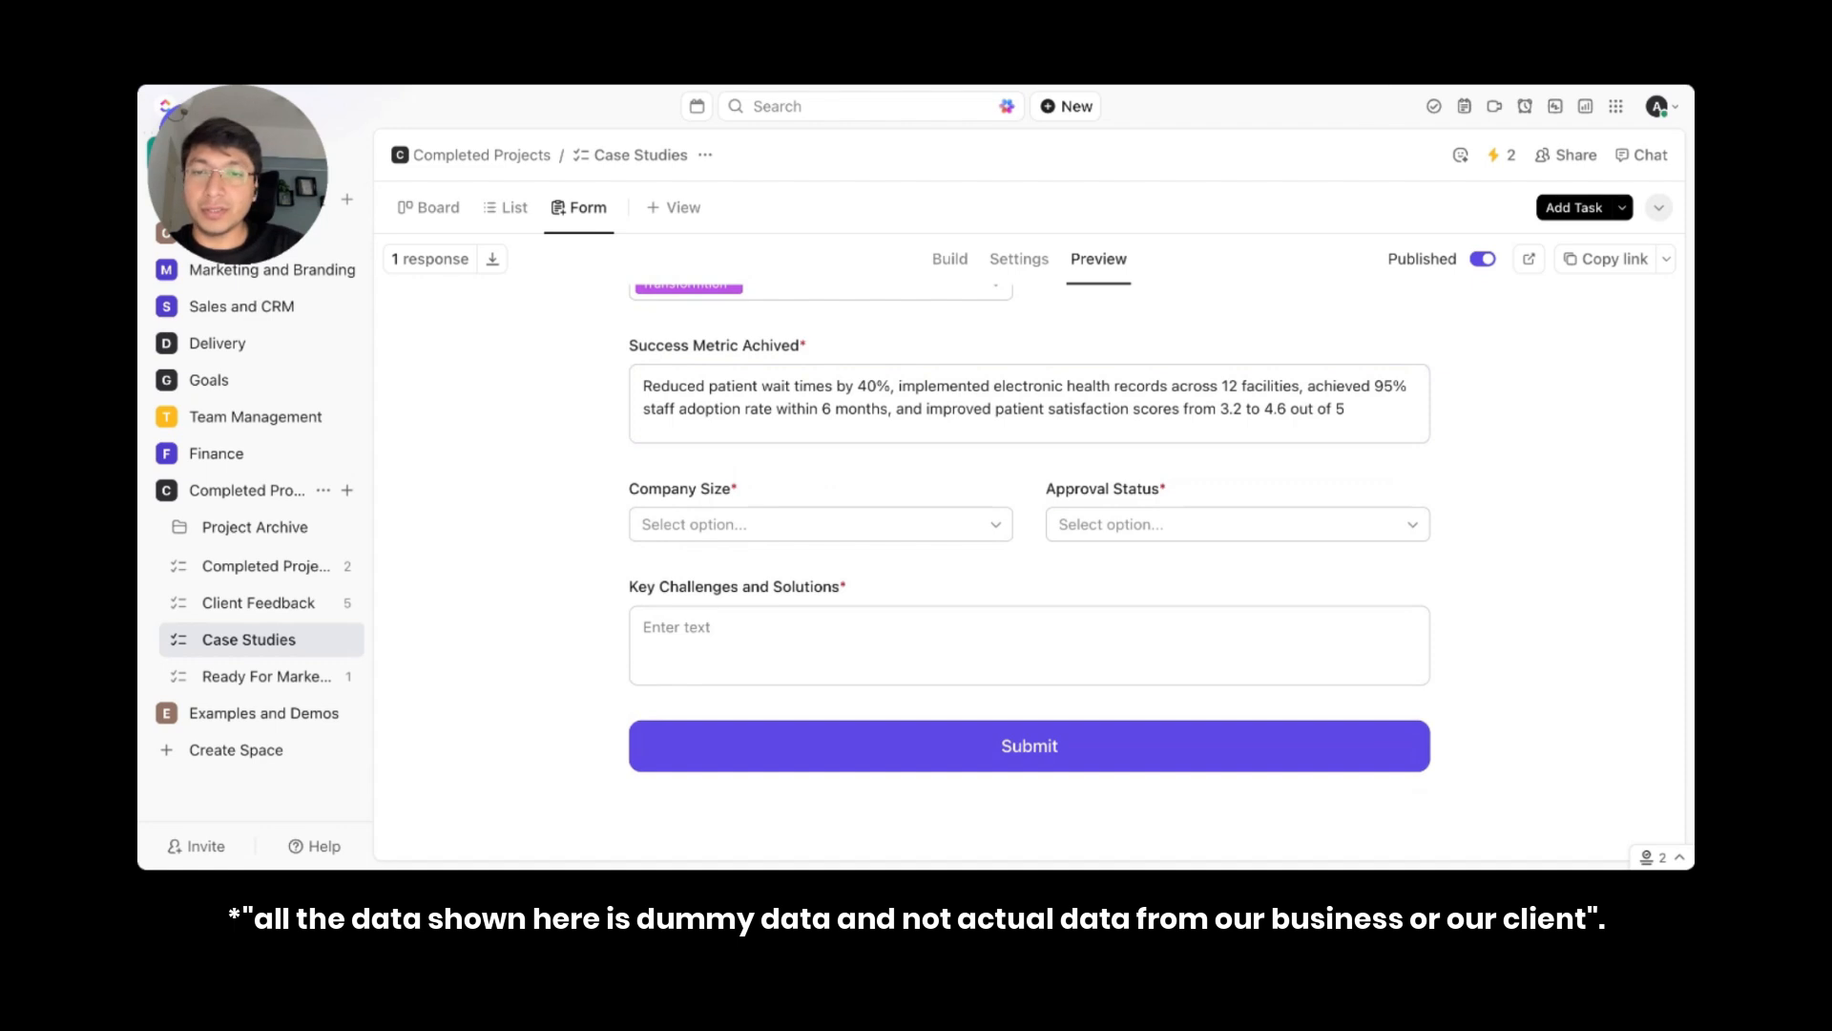
{"action": "left_click", "coordinate": [807, 538]}
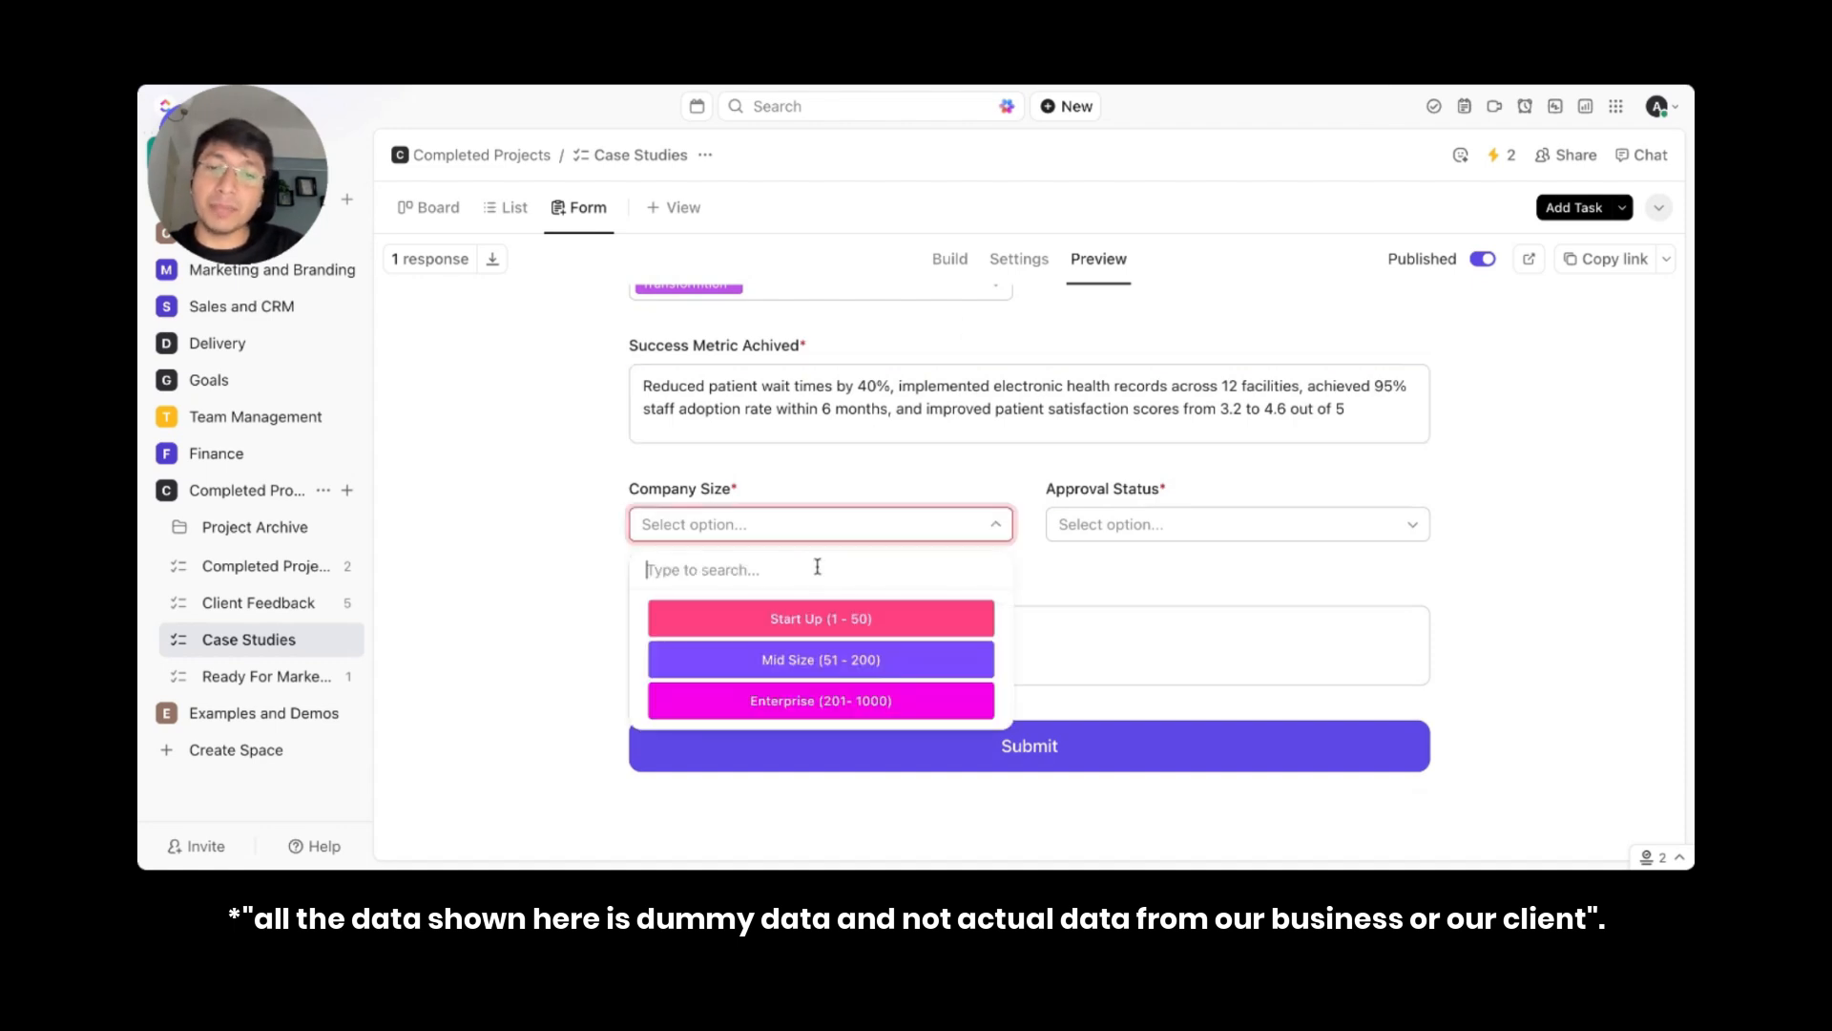
{"action": "left_click", "coordinate": [844, 659]}
{"action": "left_click", "coordinate": [1126, 528]}
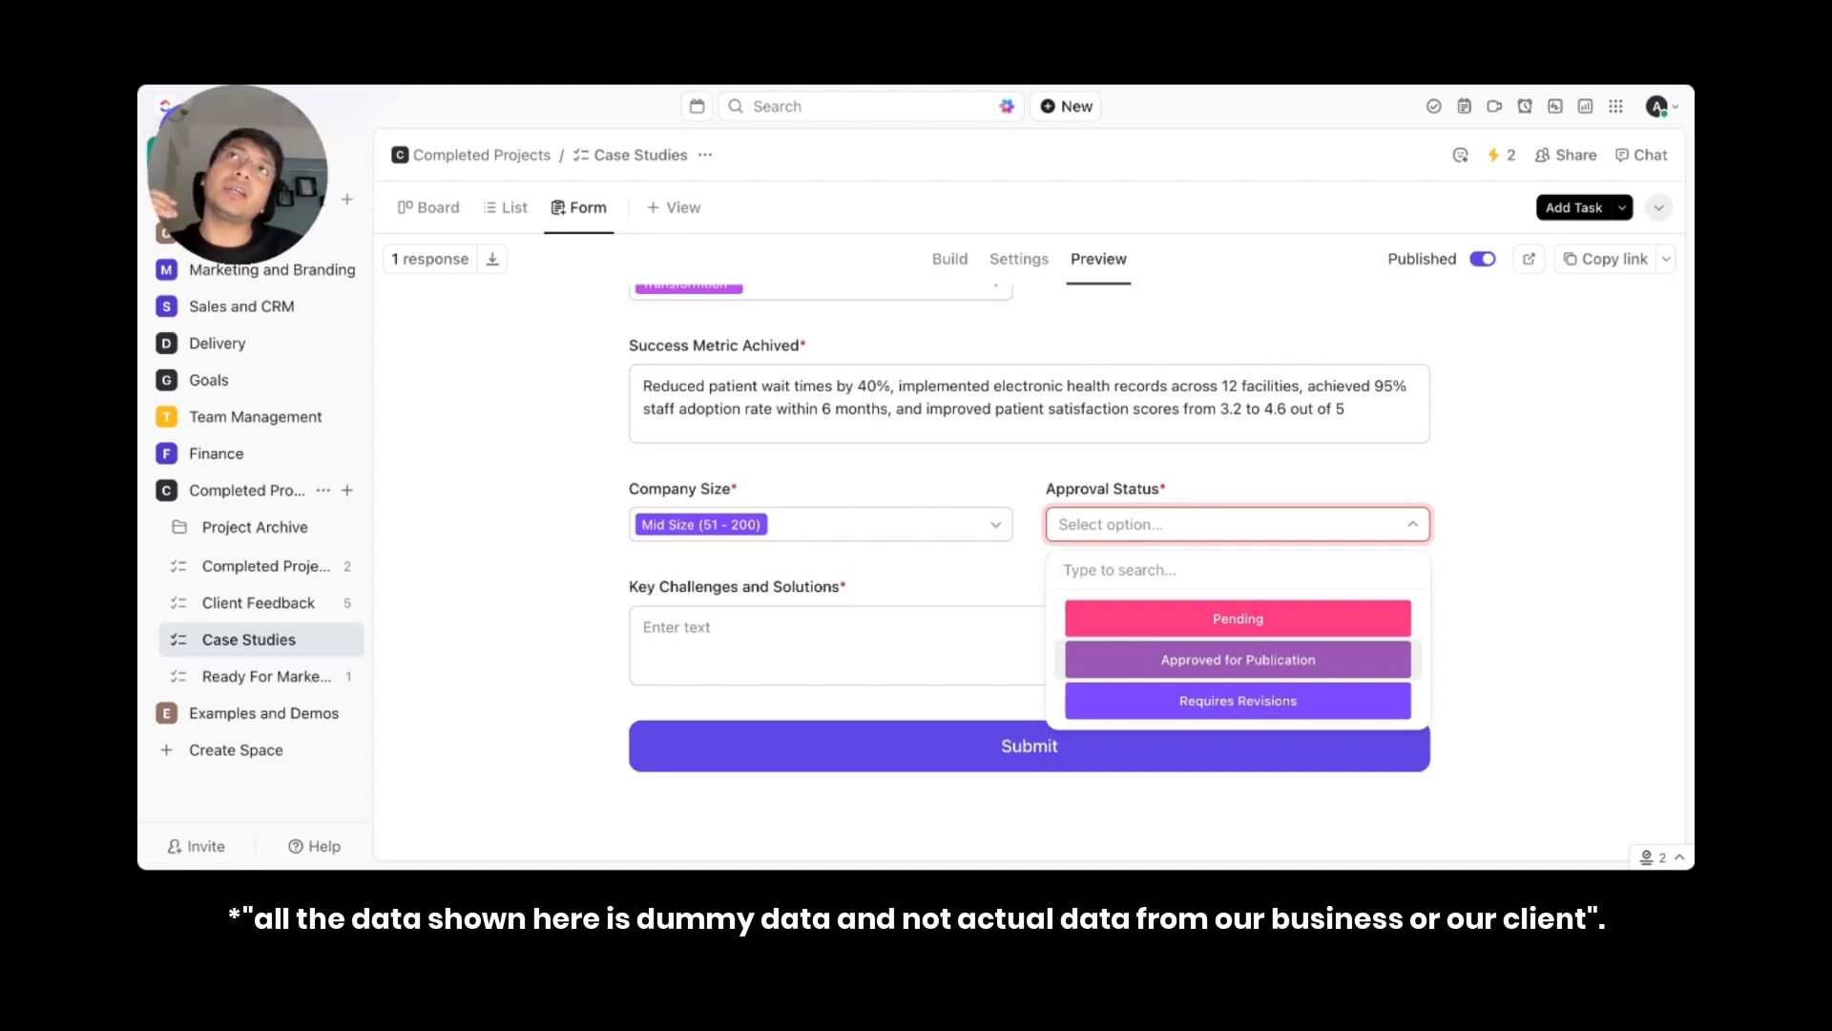
{"action": "left_click", "coordinate": [1238, 659]}
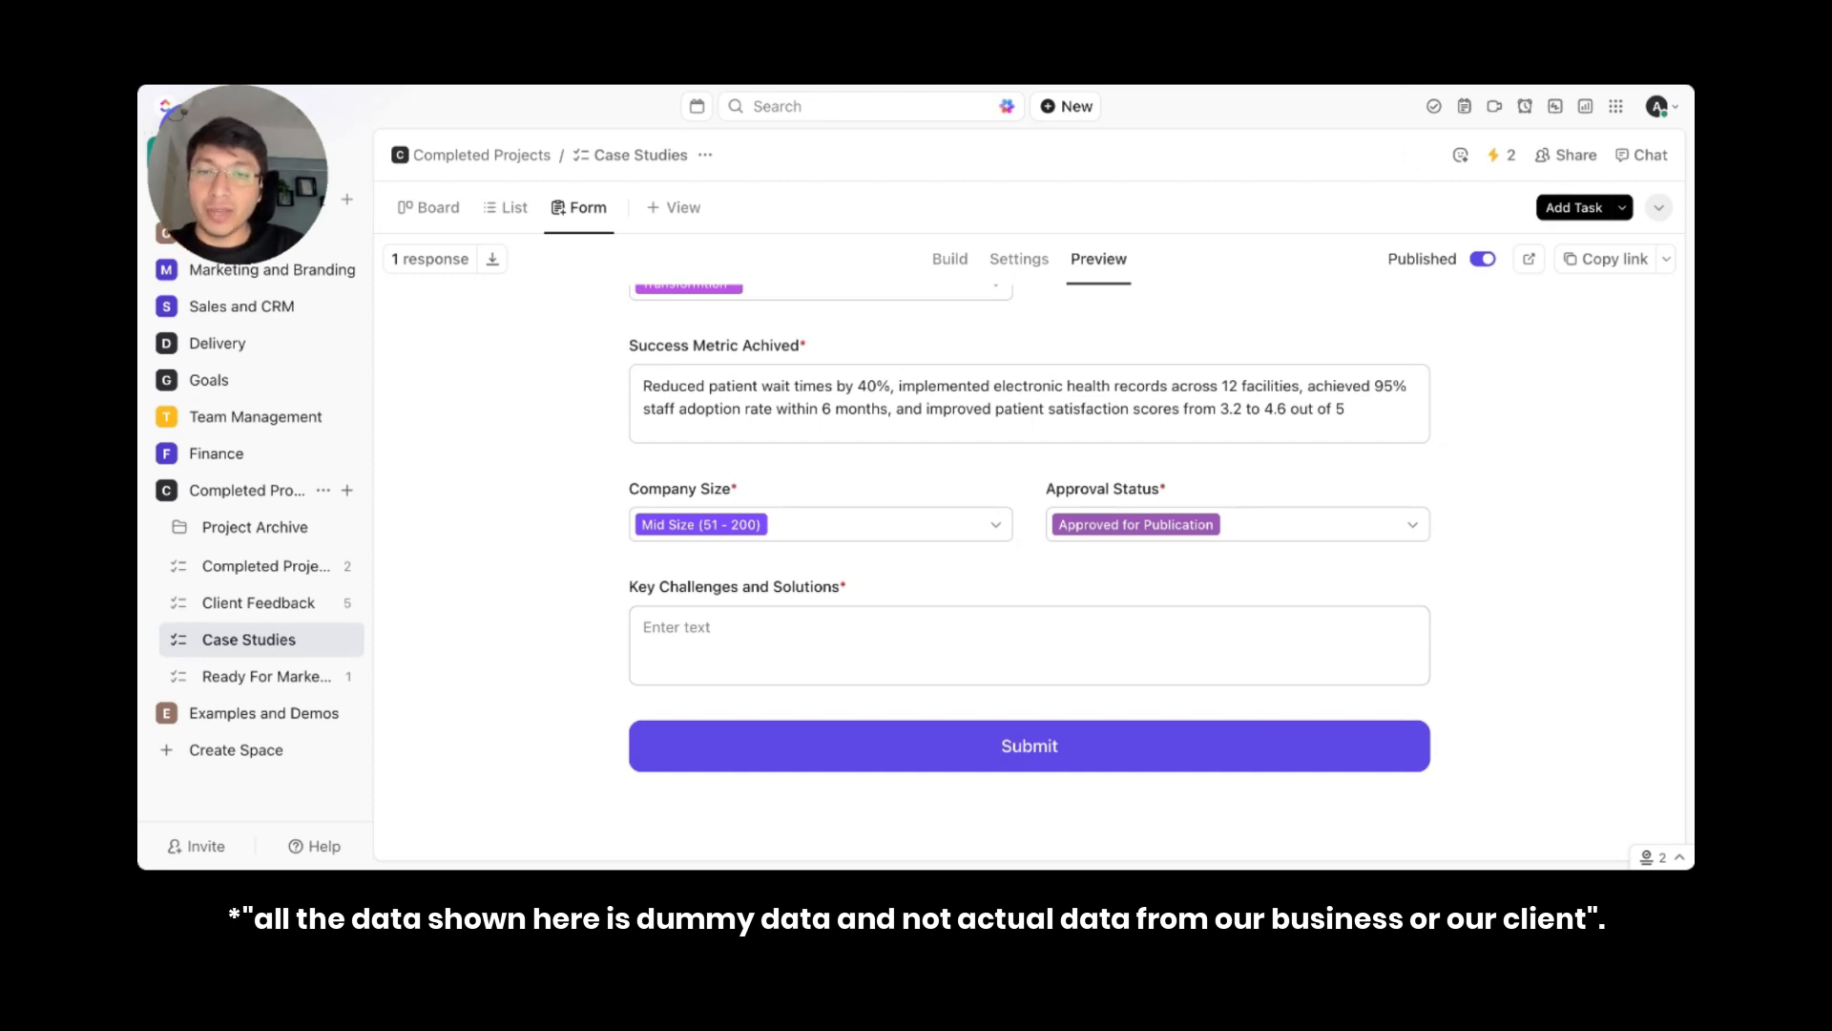
- Paste the Key Challenges and Solutions answer about senior medical staff's resistance to change, review the answers and submit the form
{"action": "left_click", "coordinate": [840, 642]}
{"action": "key", "text": "ctrl+v"}
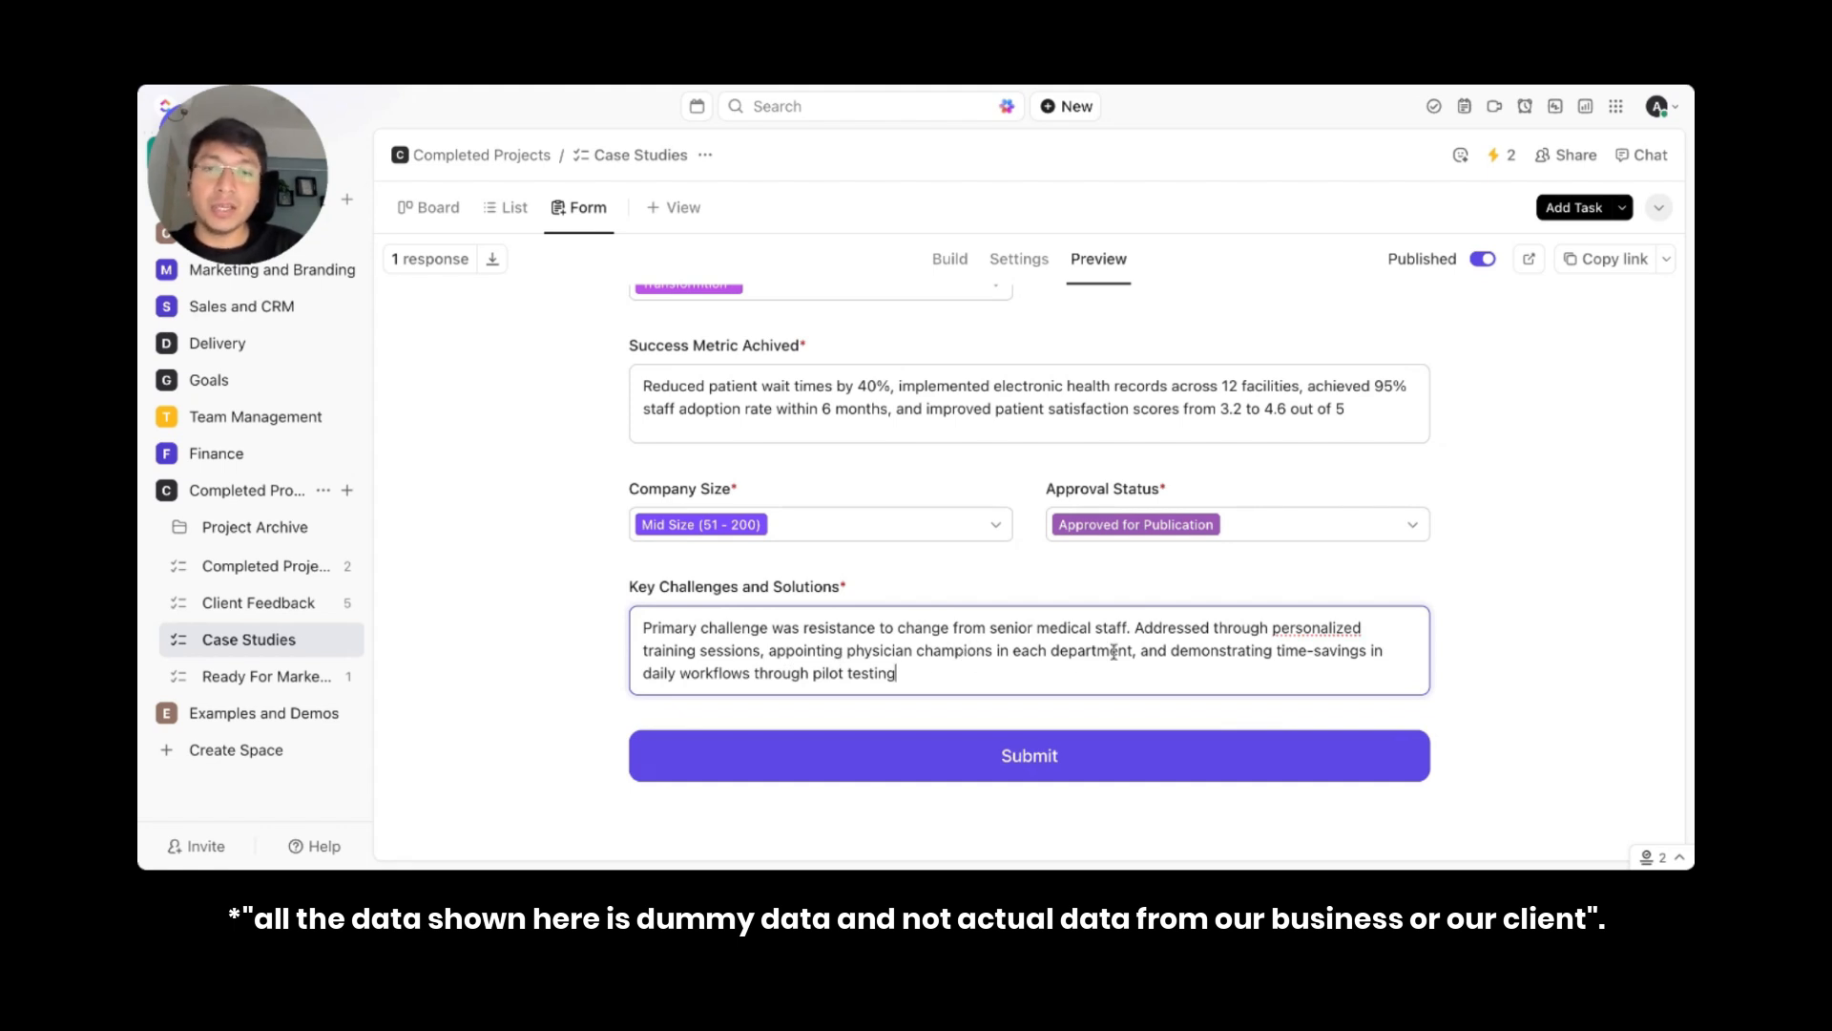
{"action": "scroll", "coordinate": [1113, 651], "scroll_direction": "down", "scroll_amount": 1}
{"action": "scroll", "coordinate": [1113, 652], "scroll_direction": "up", "scroll_amount": 5}
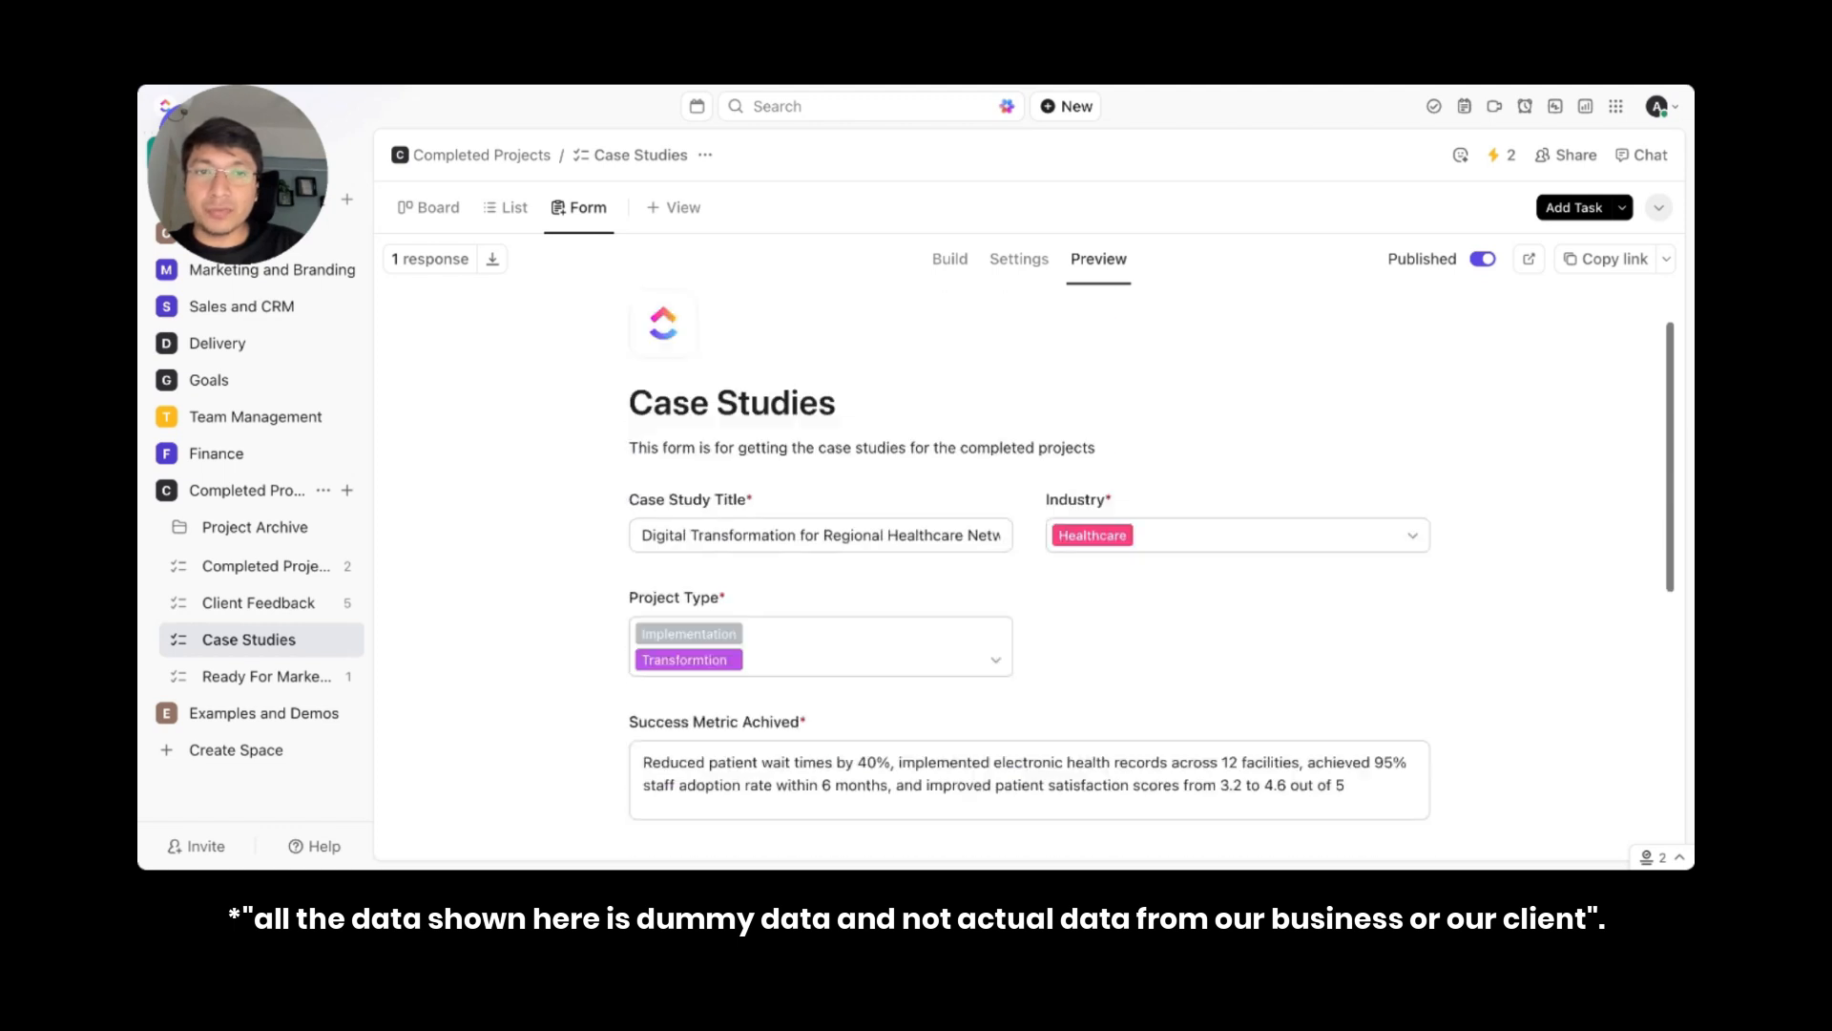
{"action": "scroll", "coordinate": [1083, 653], "scroll_direction": "down", "scroll_amount": 5}
{"action": "left_click", "coordinate": [1034, 601]}
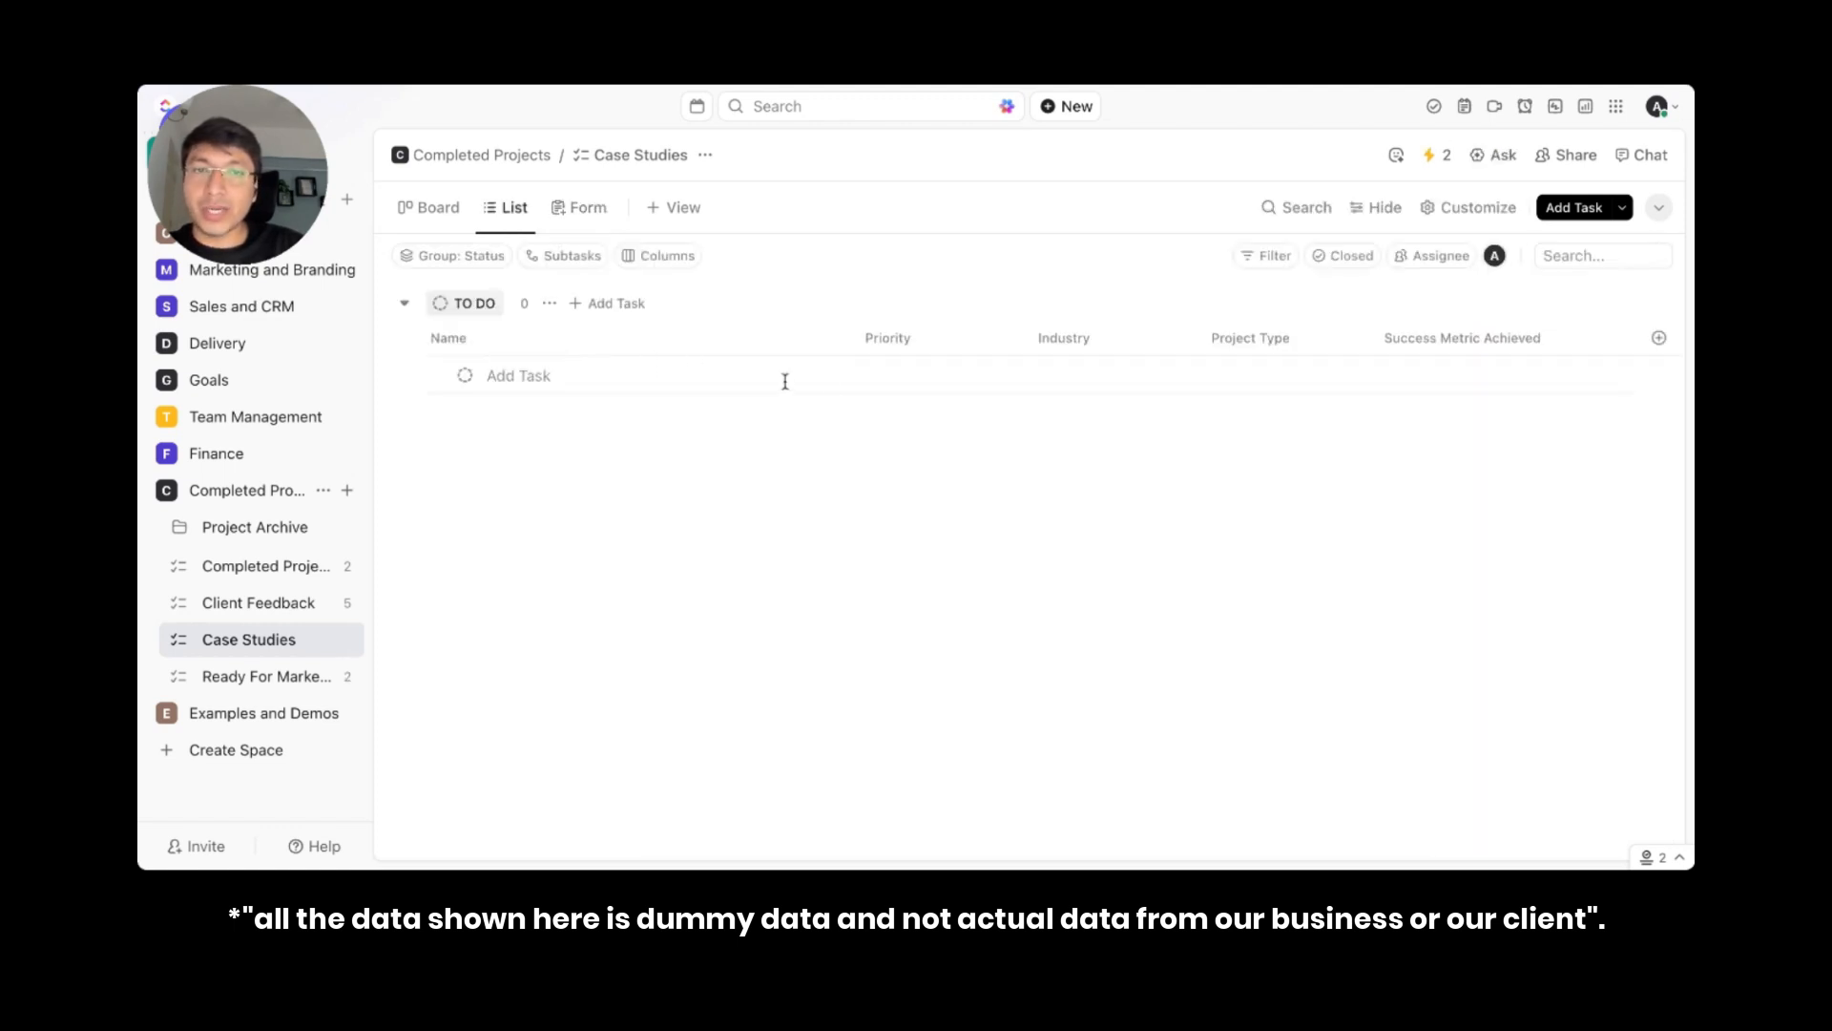
- Look across the Case Studies list's columns and open the Ready For Marketing list
{"action": "scroll", "coordinate": [1026, 405], "scroll_direction": "right", "scroll_amount": 7}
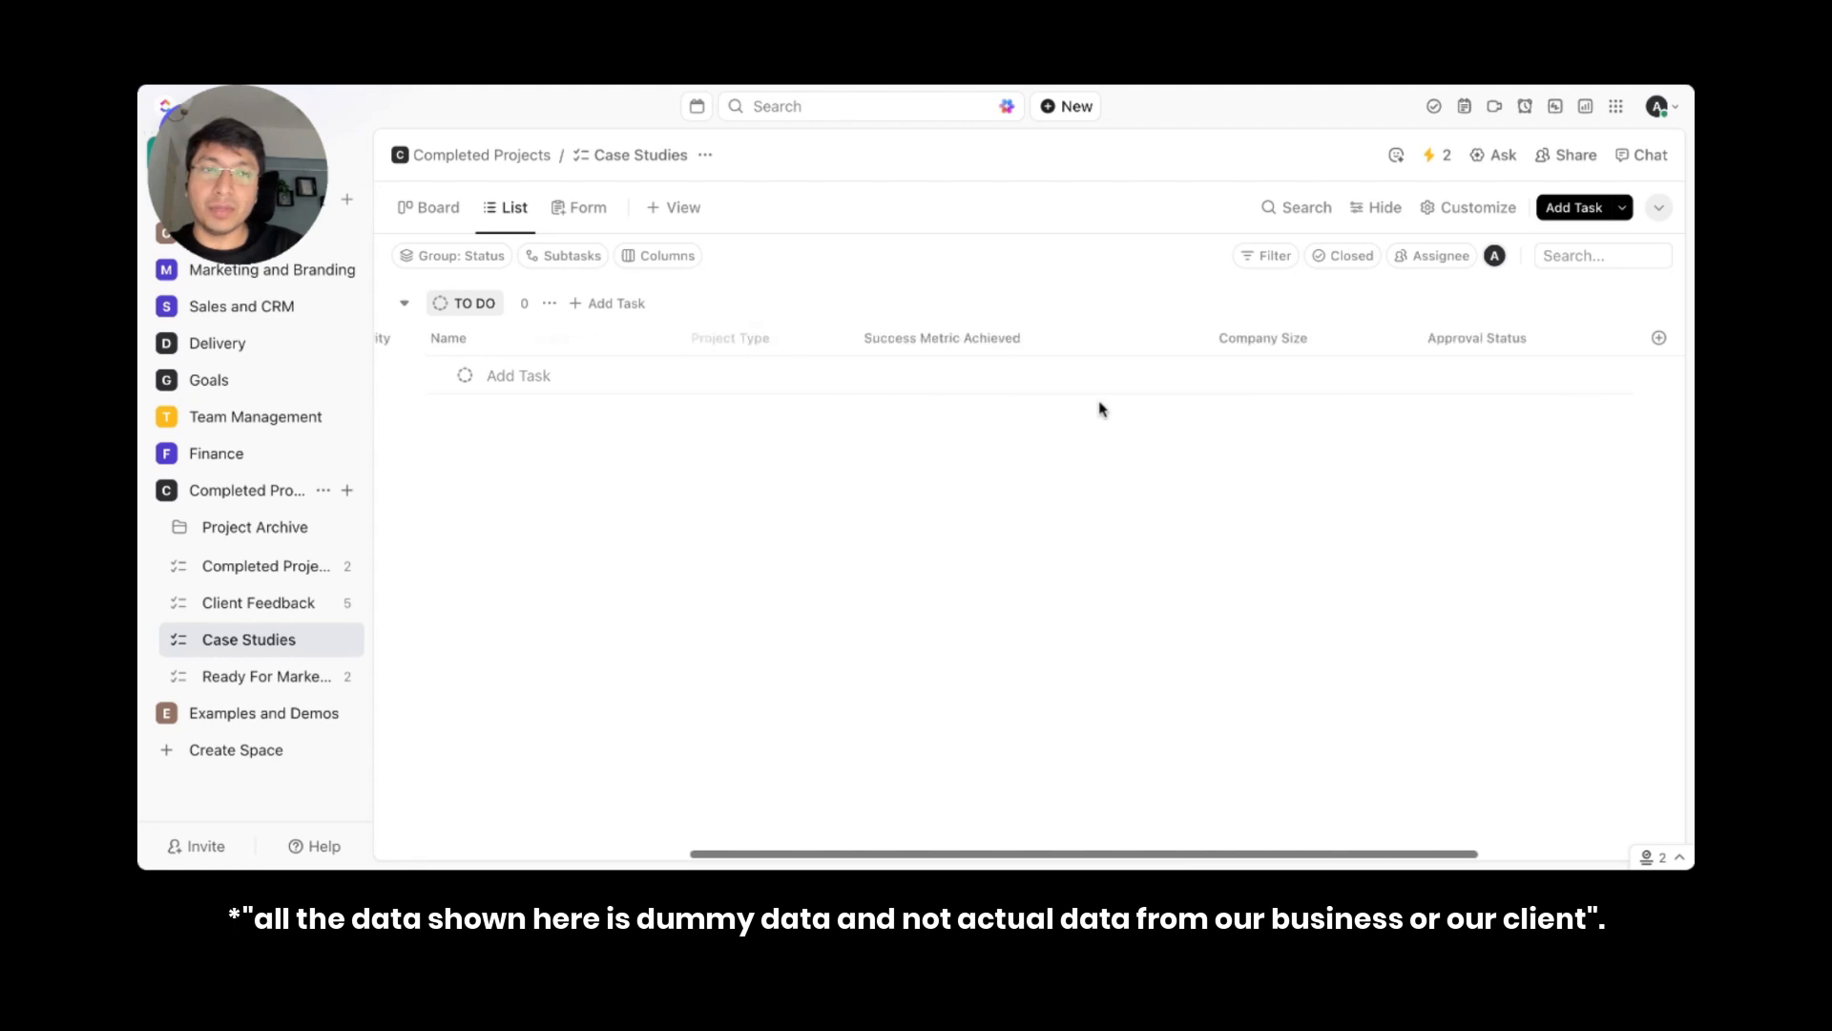
{"action": "scroll", "coordinate": [1102, 409], "scroll_direction": "left", "scroll_amount": 7}
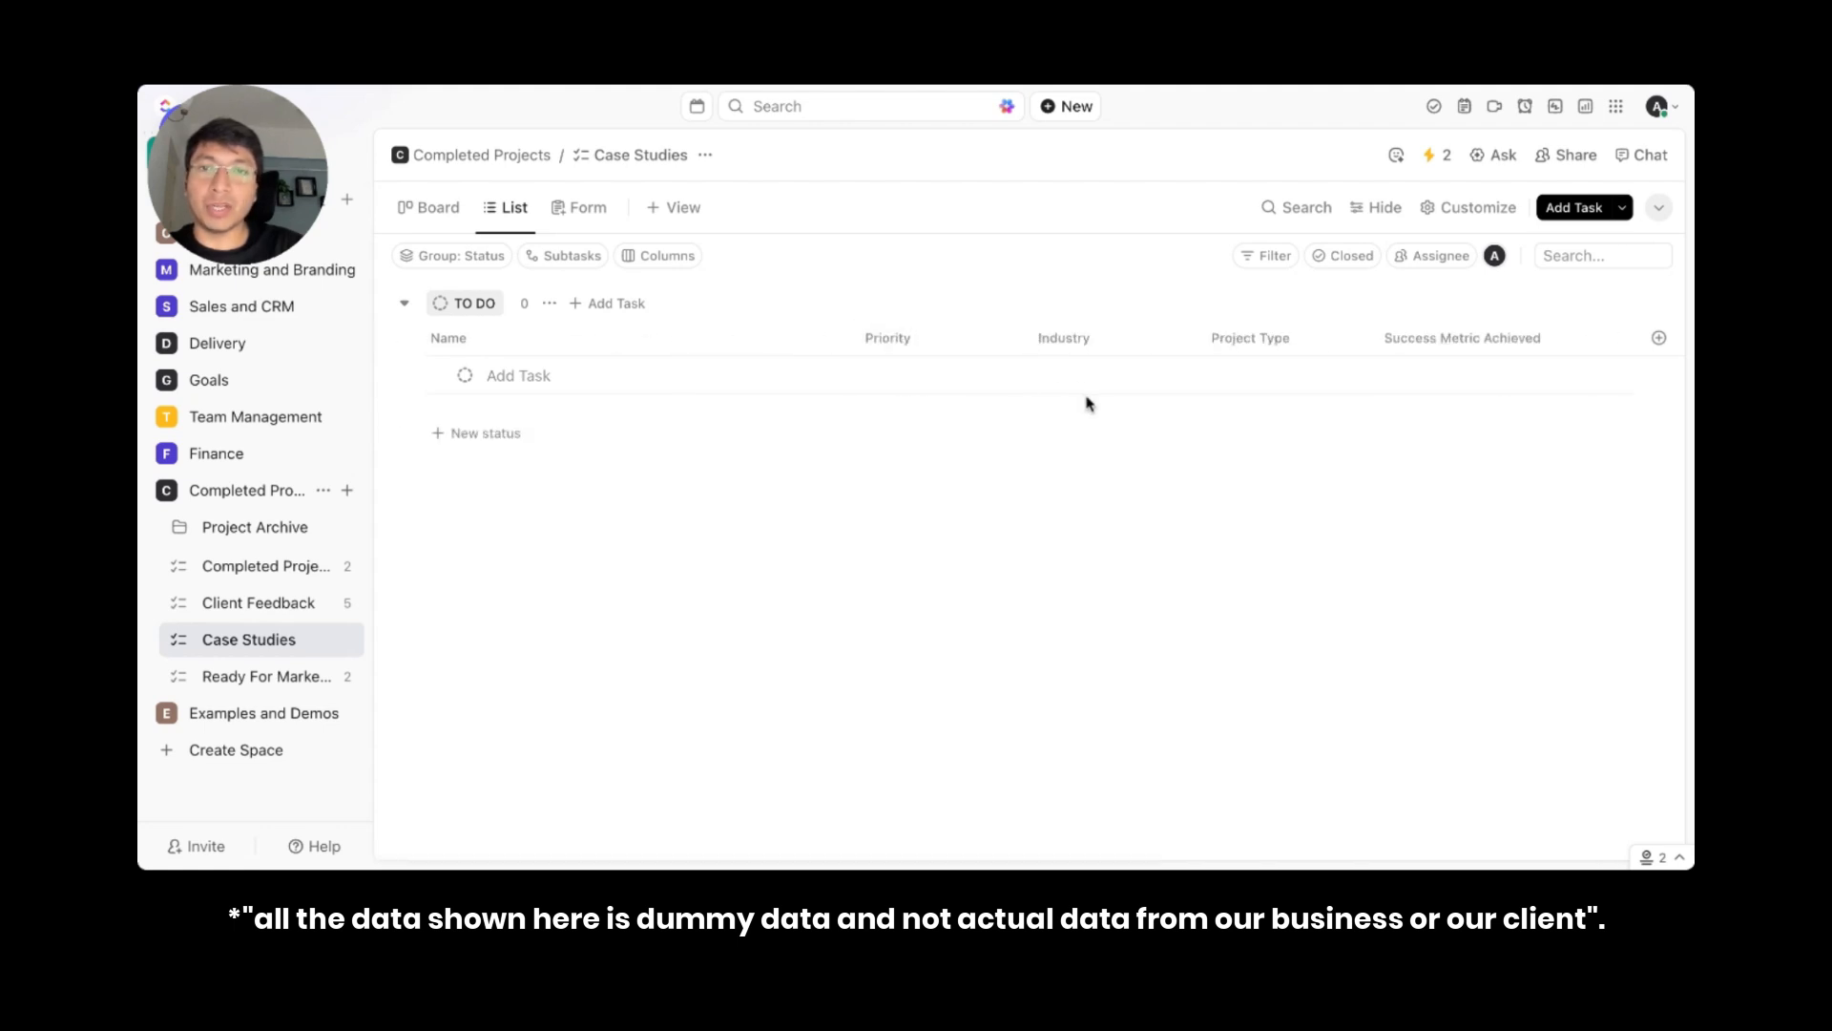
{"action": "left_click", "coordinate": [250, 679]}
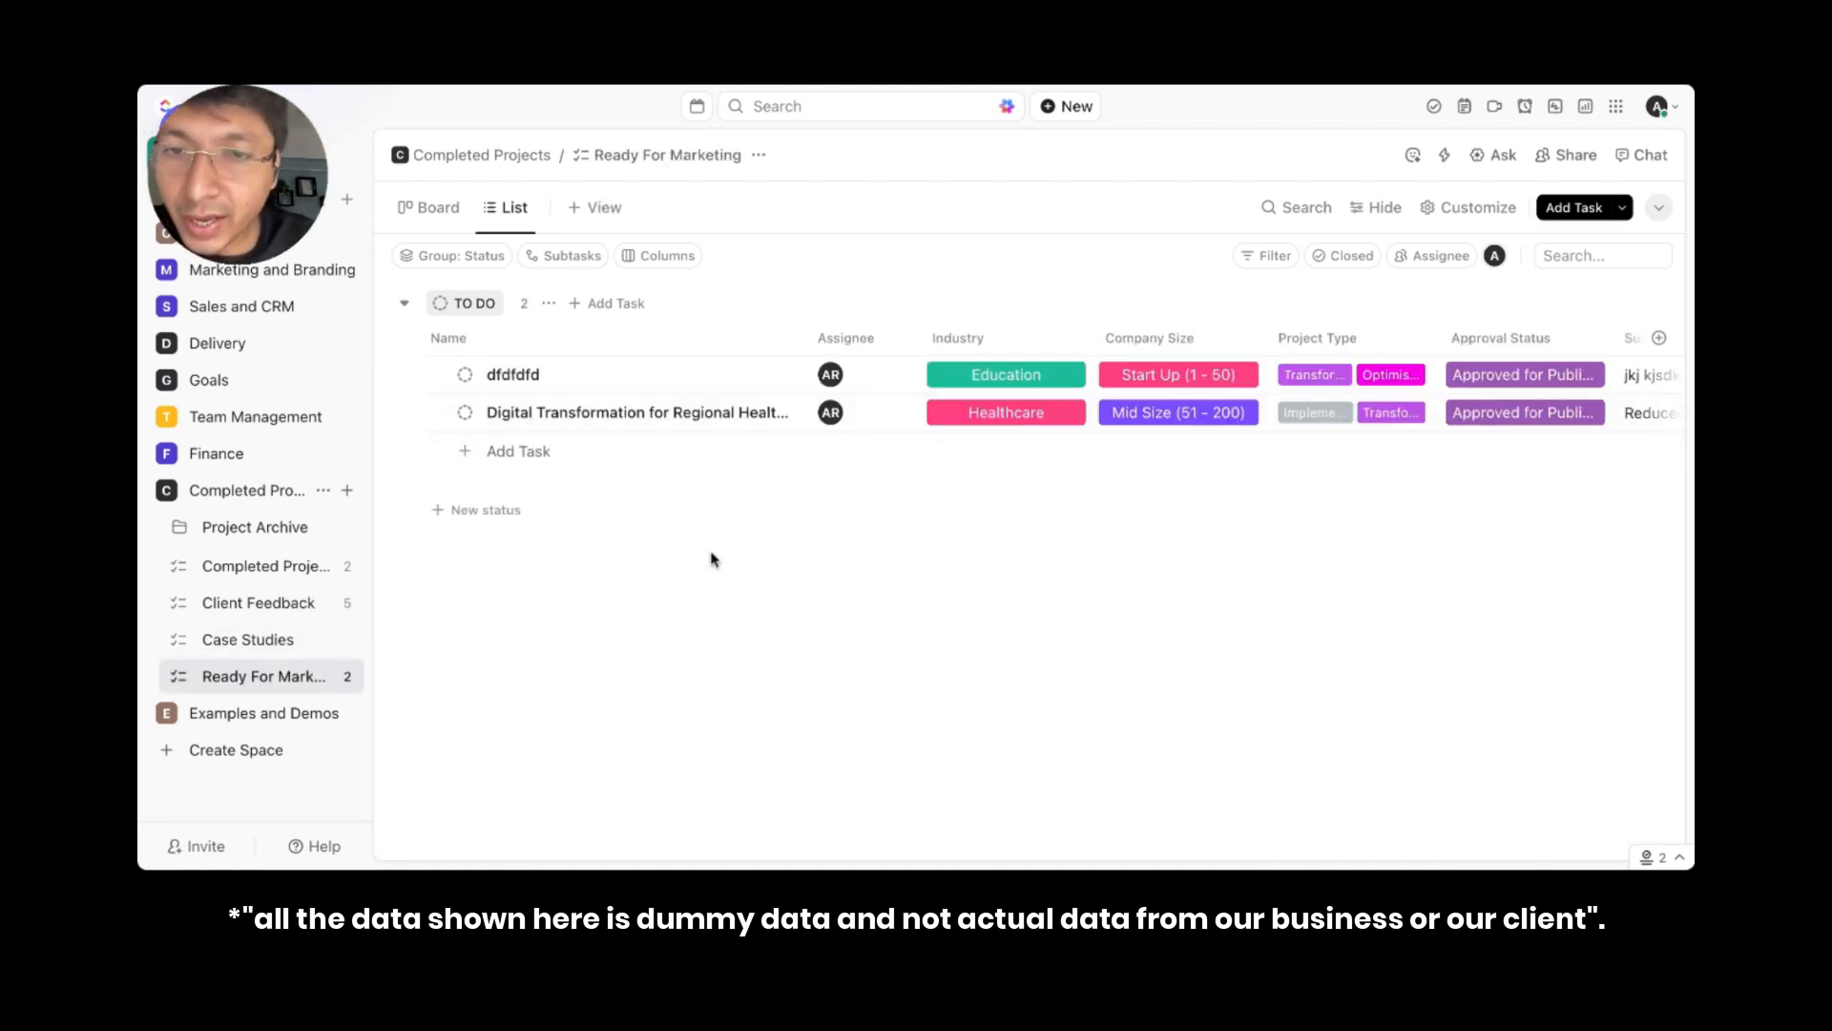
- Widen the Name column of the Ready For Marketing list and review the healthcare case study's fields through Key Challenges and Solutions
{"action": "left_click_drag", "start_coordinate": [807, 339], "coordinate": [878, 360]}
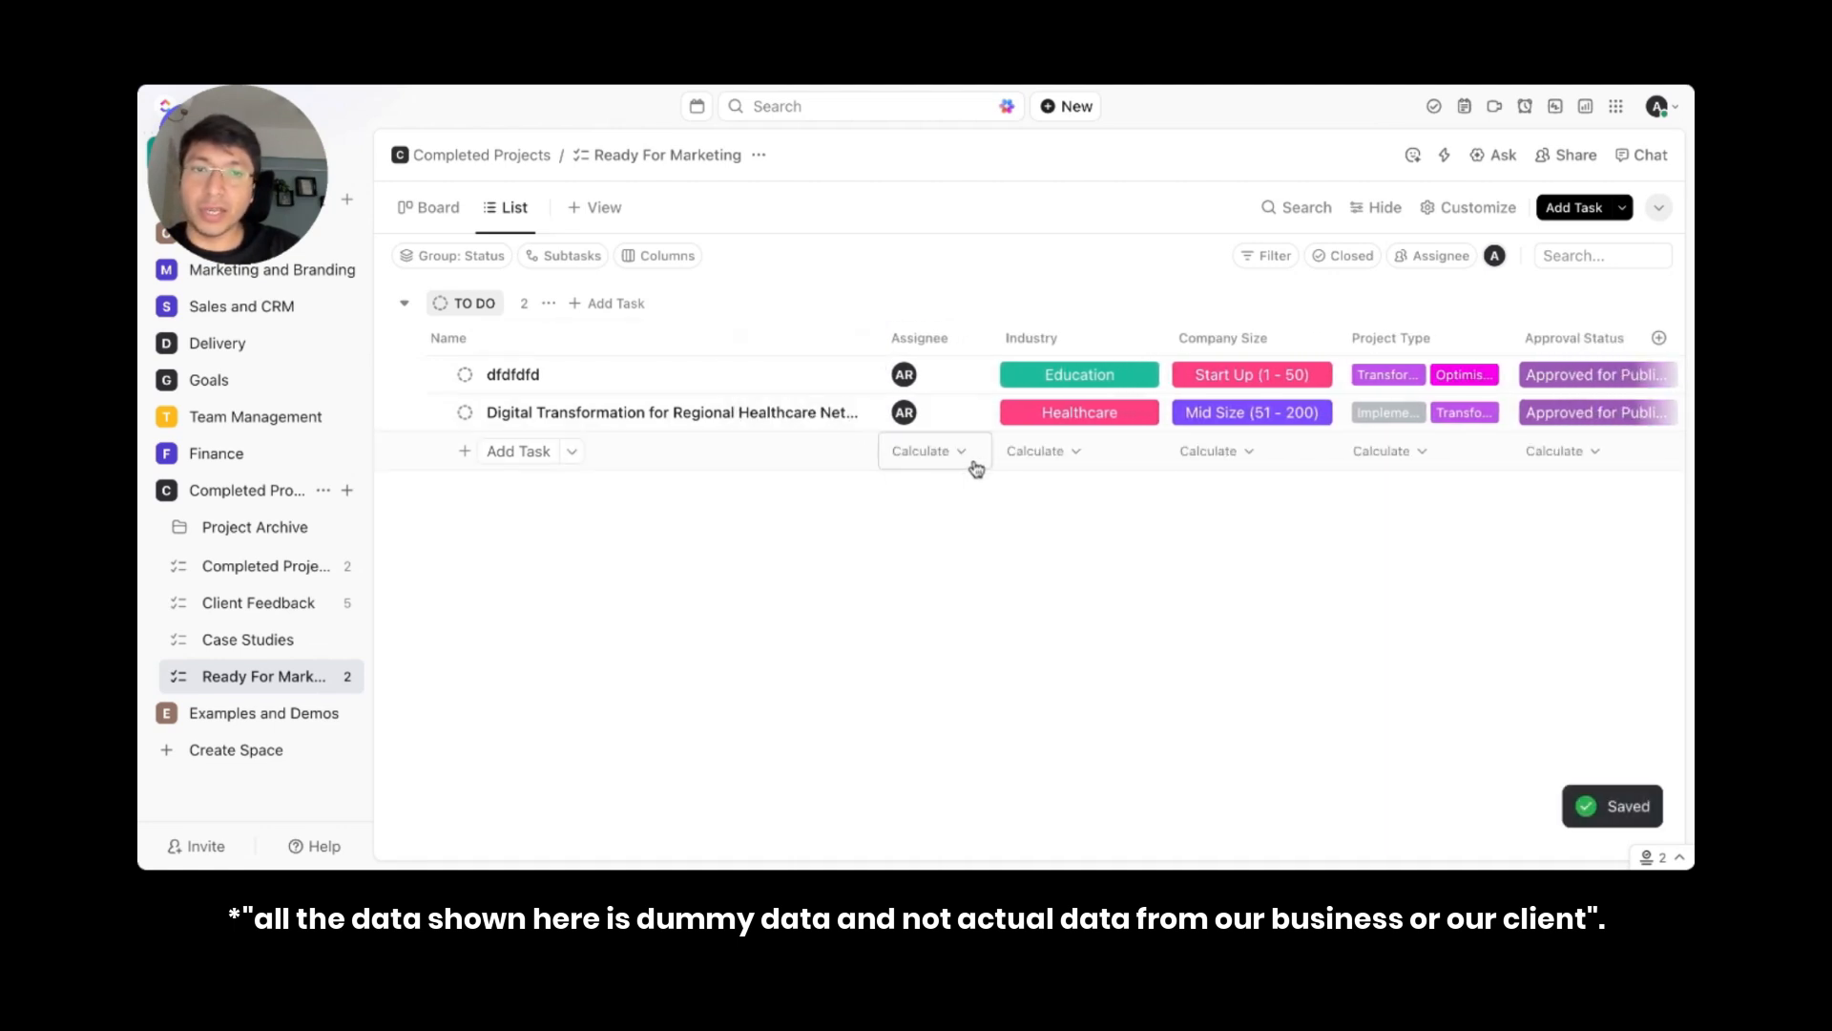
{"action": "scroll", "coordinate": [1231, 537], "scroll_direction": "right", "scroll_amount": 5}
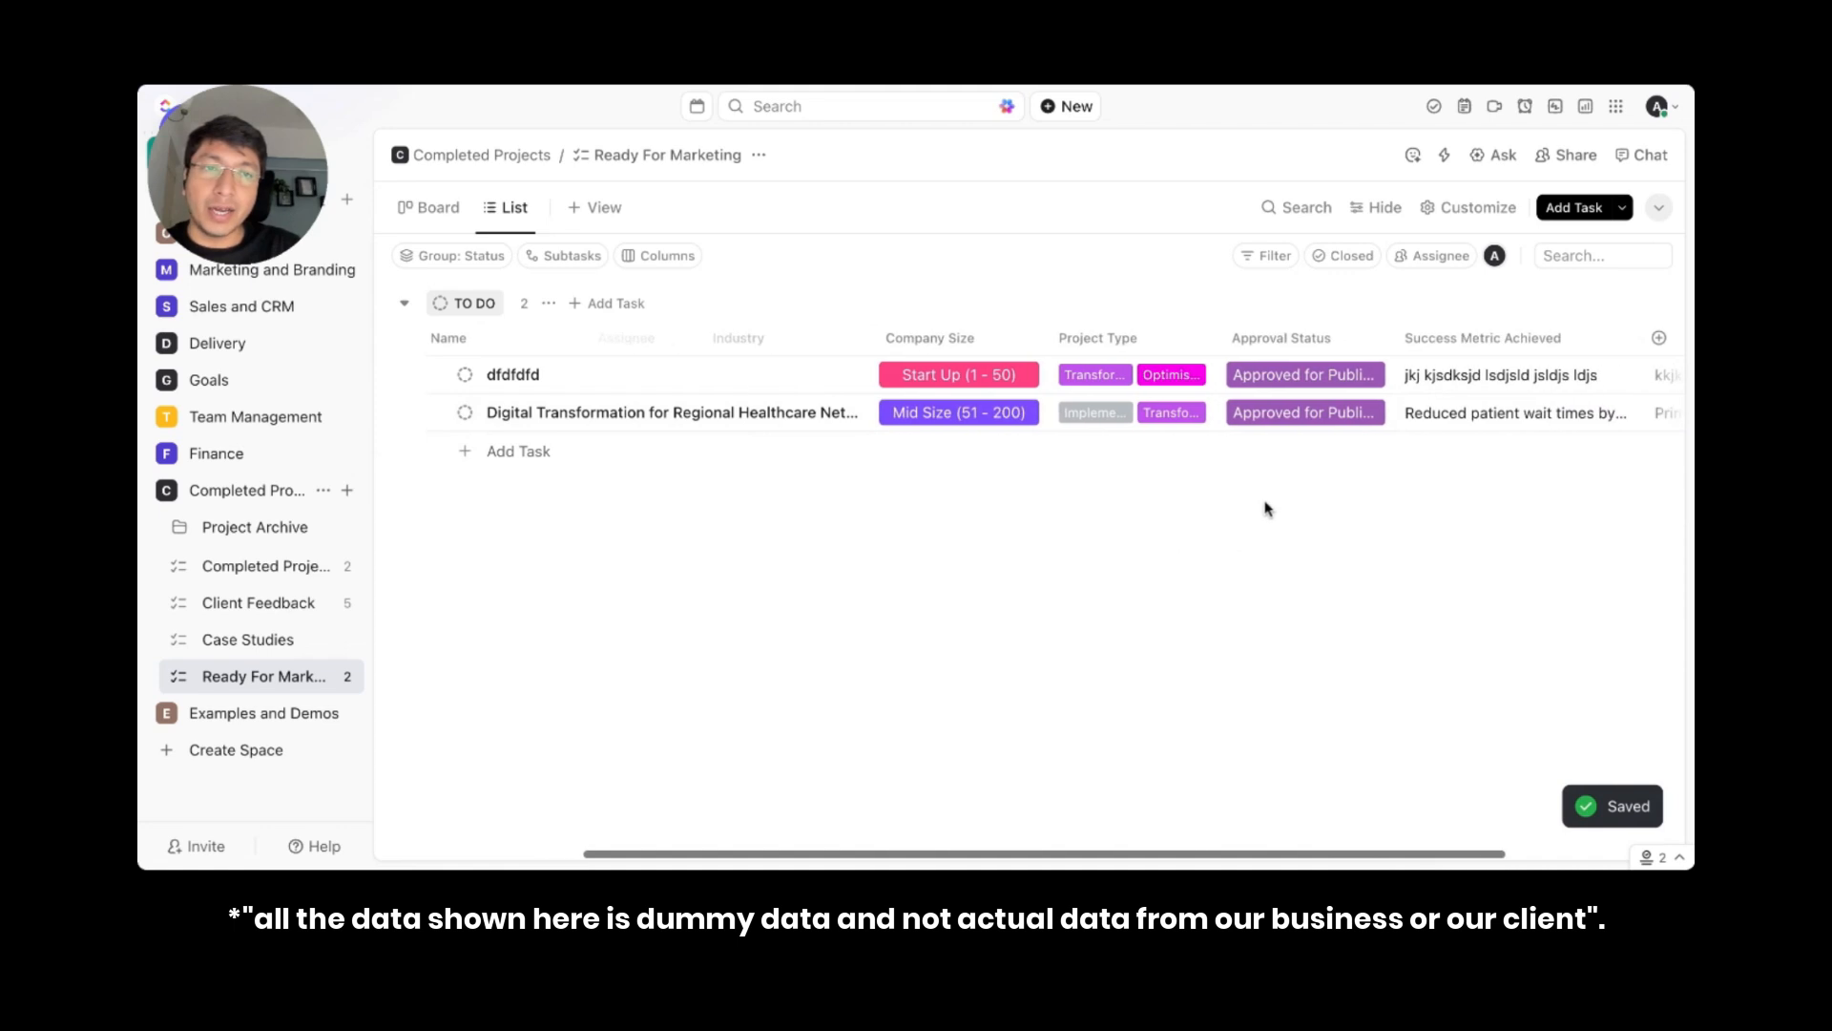
{"action": "scroll", "coordinate": [1493, 494], "scroll_direction": "right", "scroll_amount": 3}
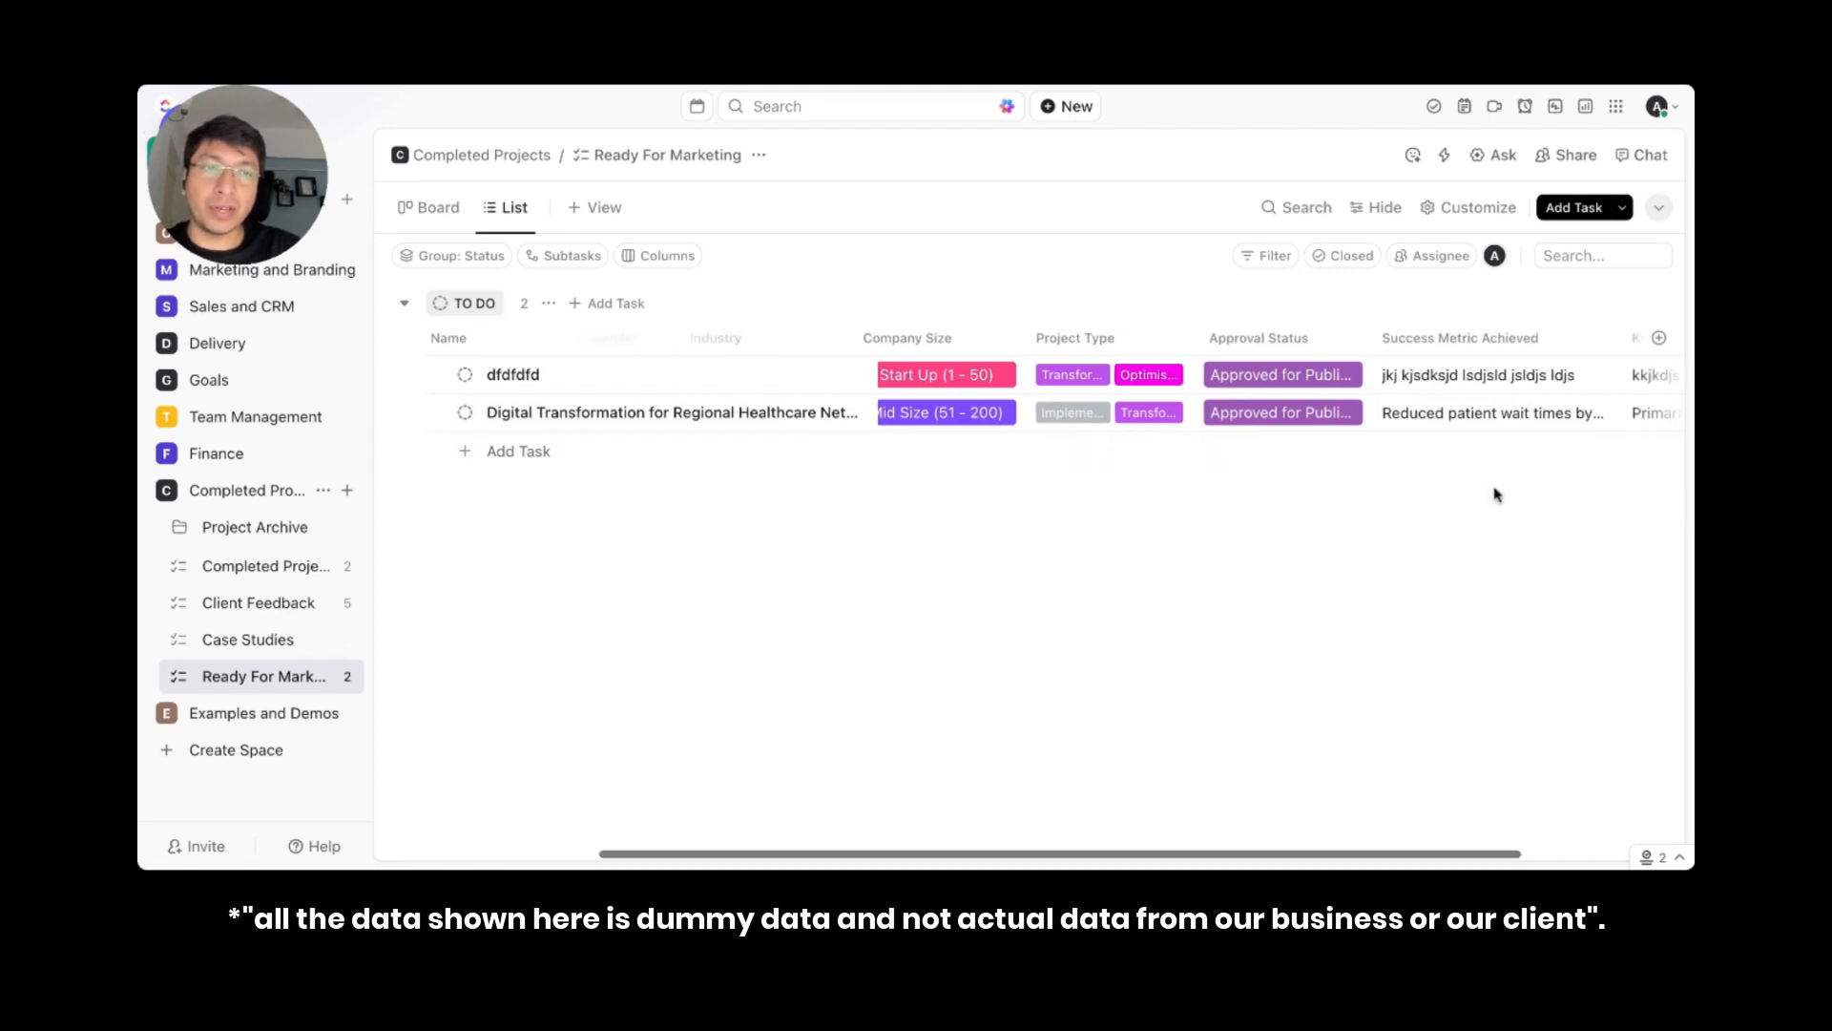
{"action": "scroll", "coordinate": [1496, 495], "scroll_direction": "right", "scroll_amount": 1}
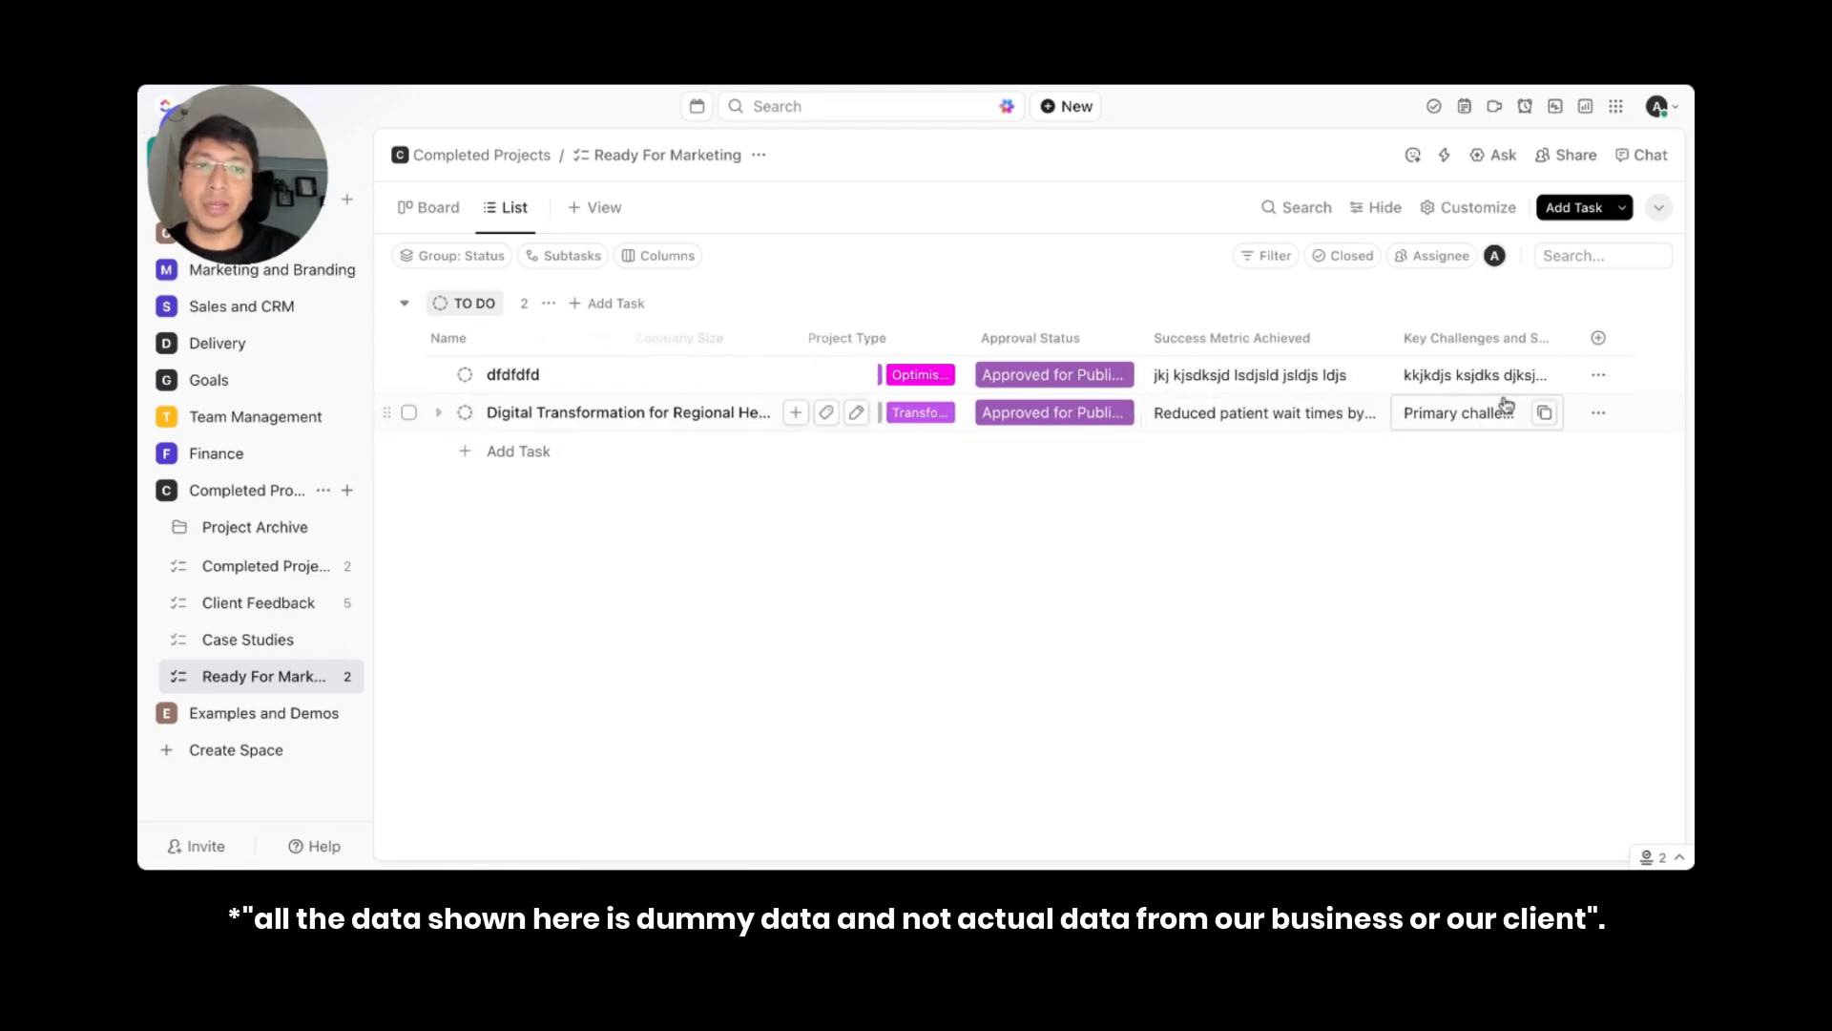
{"action": "left_click", "coordinate": [1482, 422]}
{"action": "left_click", "coordinate": [747, 577]}
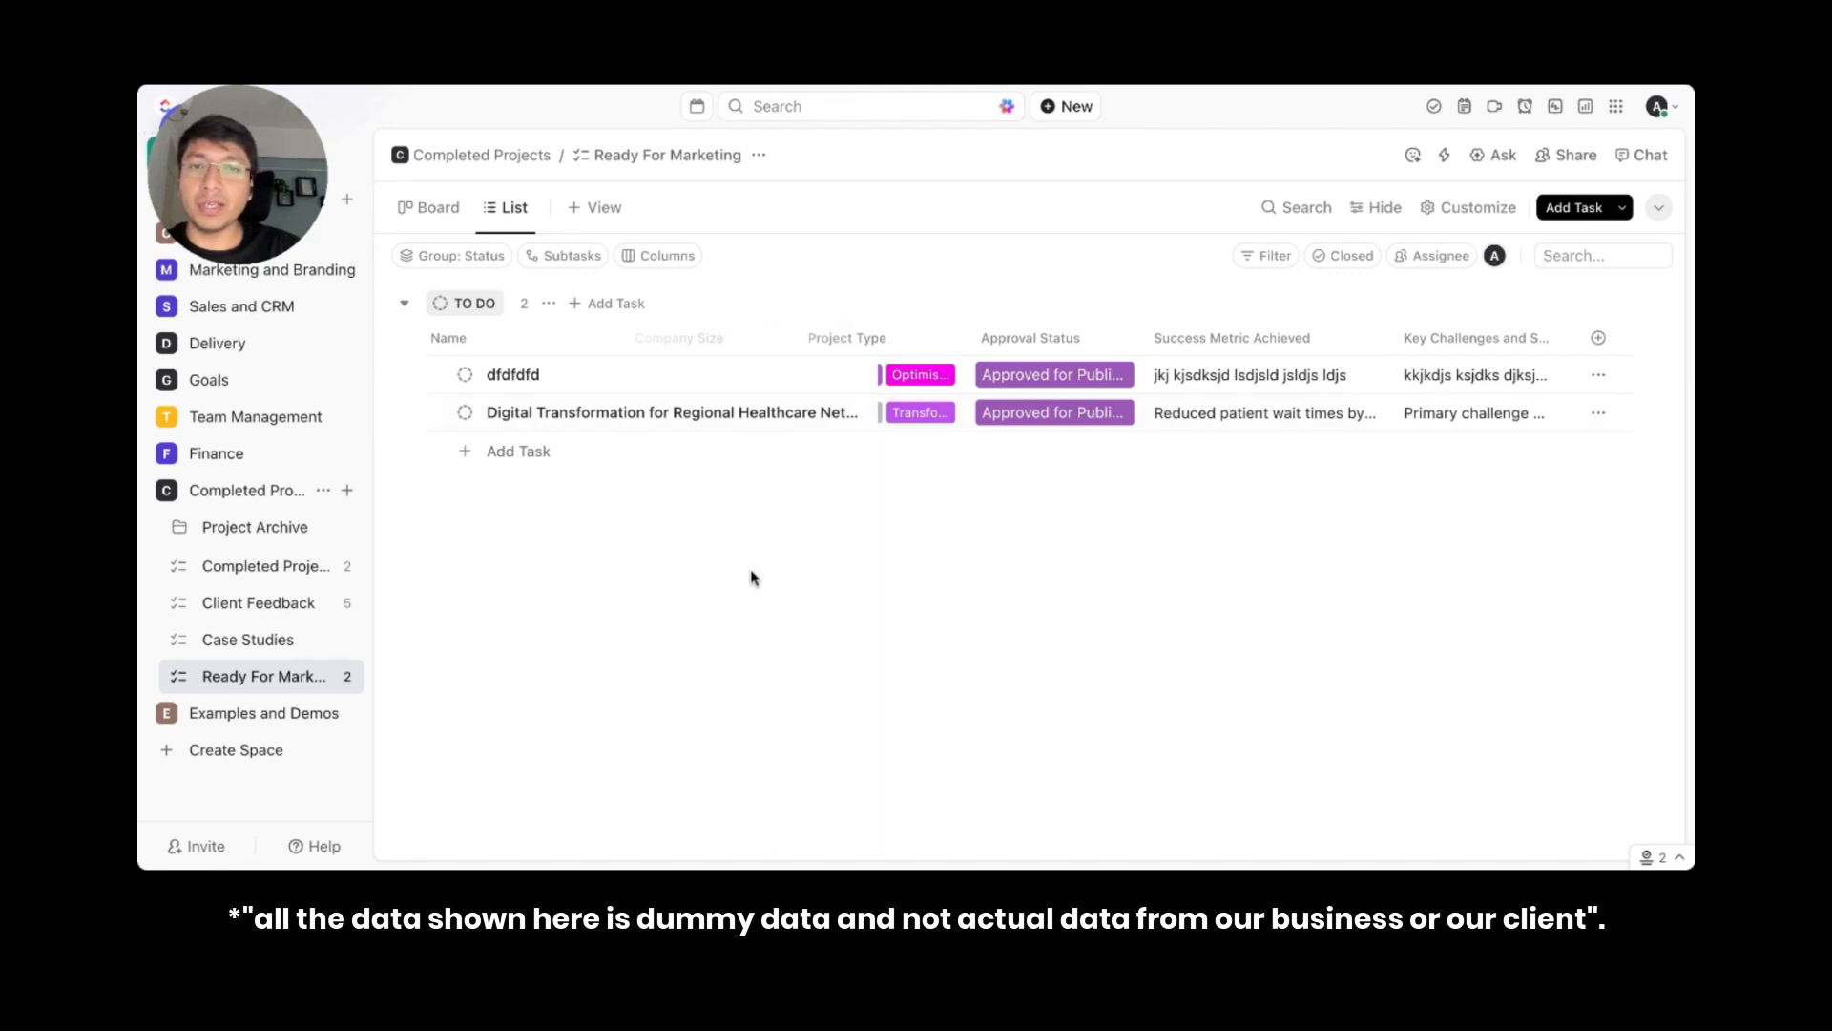
{"action": "scroll", "coordinate": [1050, 584], "scroll_direction": "left", "scroll_amount": 10}
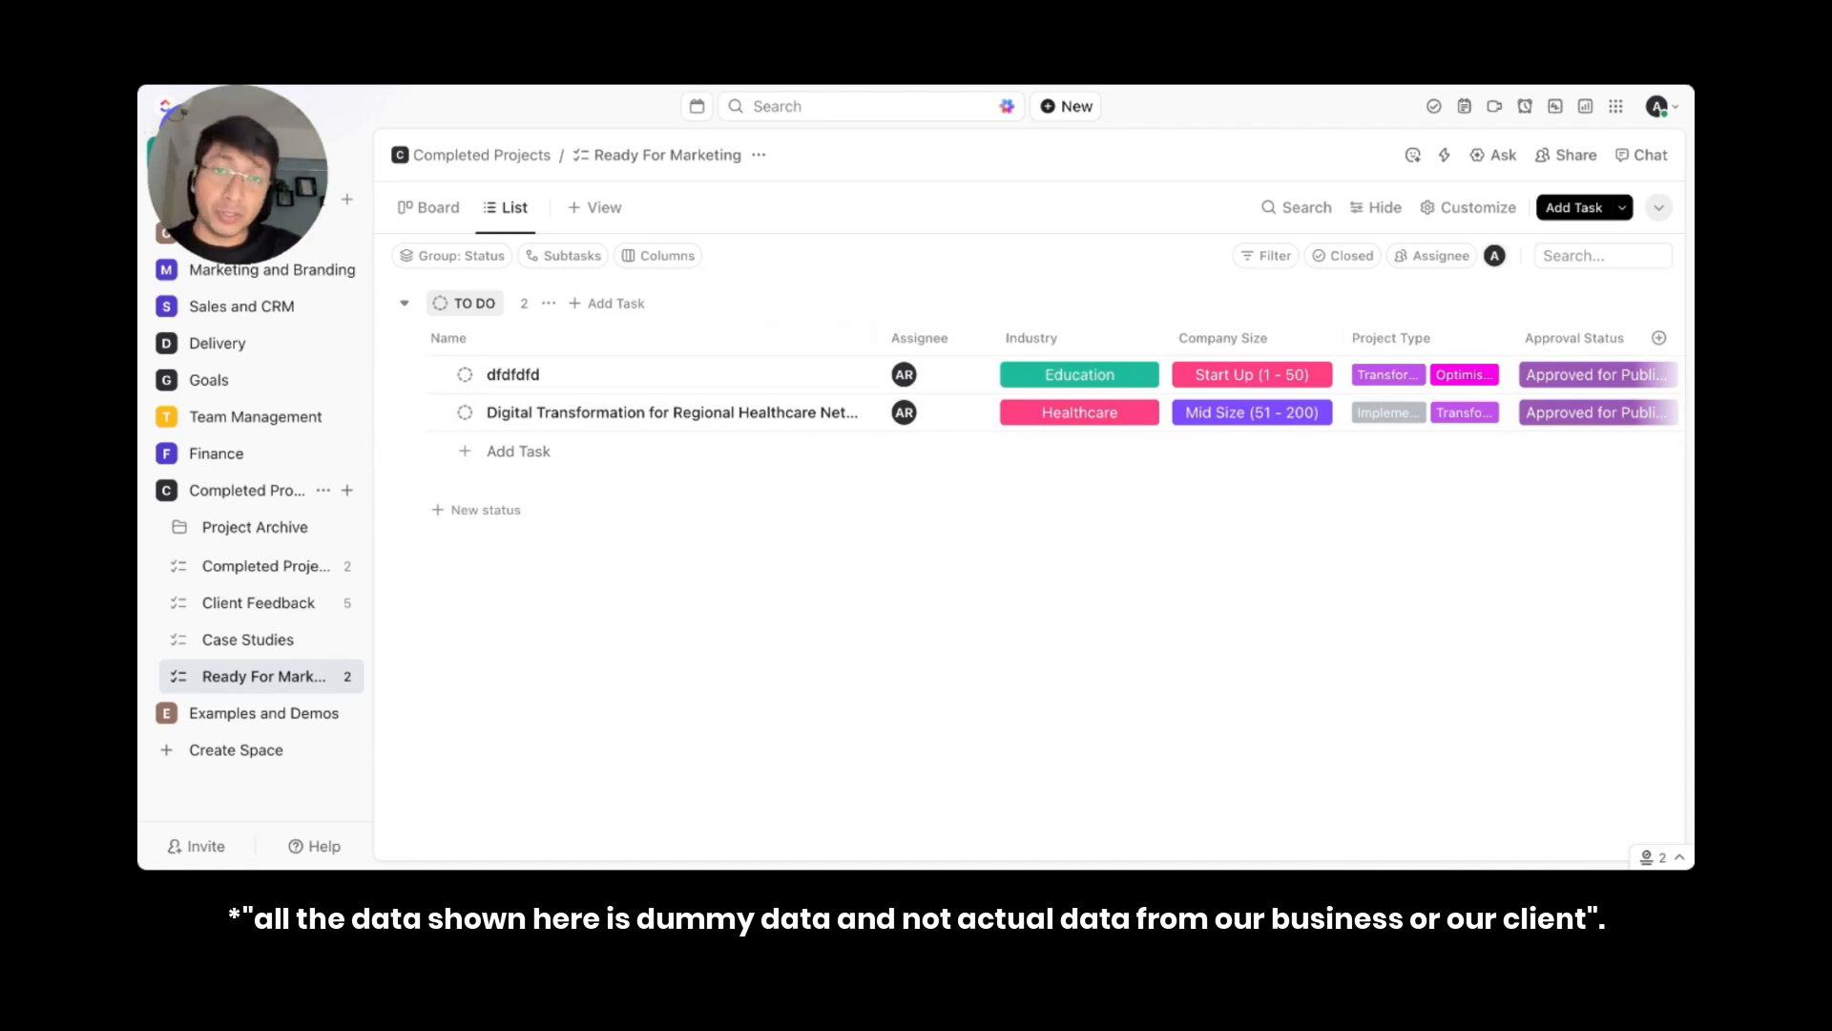
- Return to the Case Studies list to compare it with Ready For Marketing
{"action": "left_click", "coordinate": [1414, 154]}
{"action": "left_click", "coordinate": [1040, 568]}
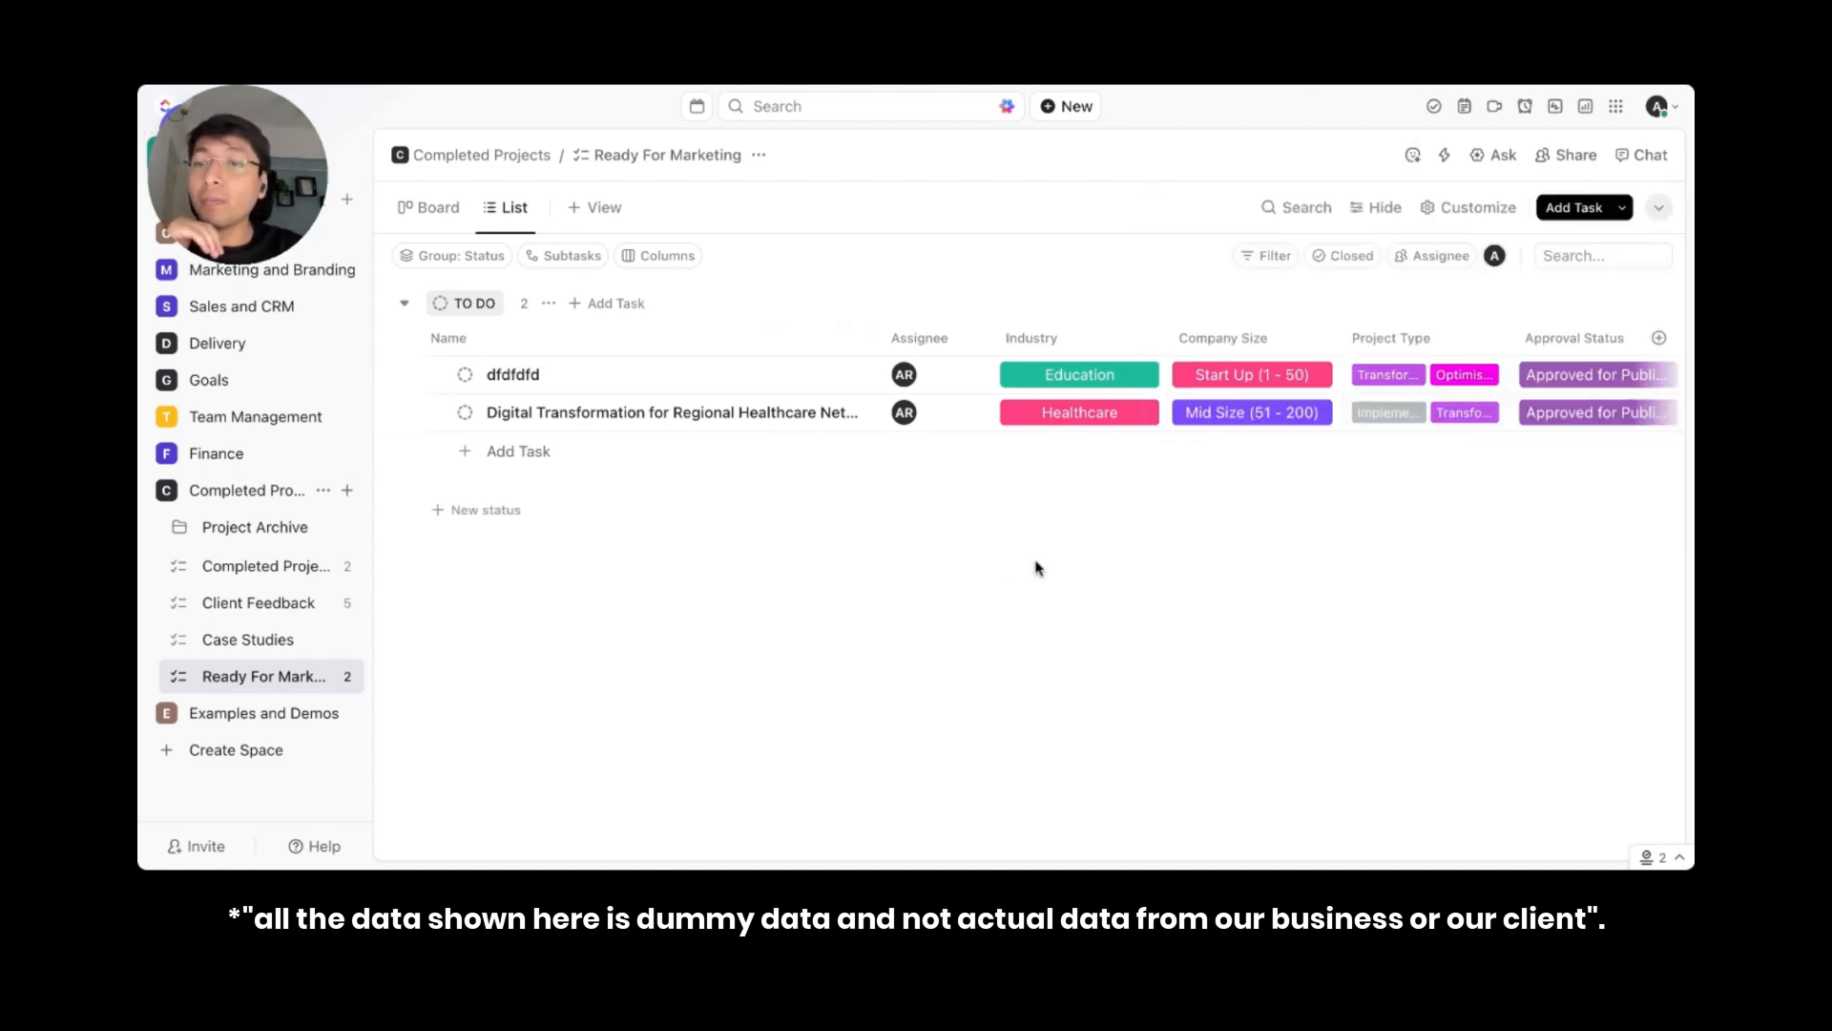
{"action": "left_click", "coordinate": [295, 646]}
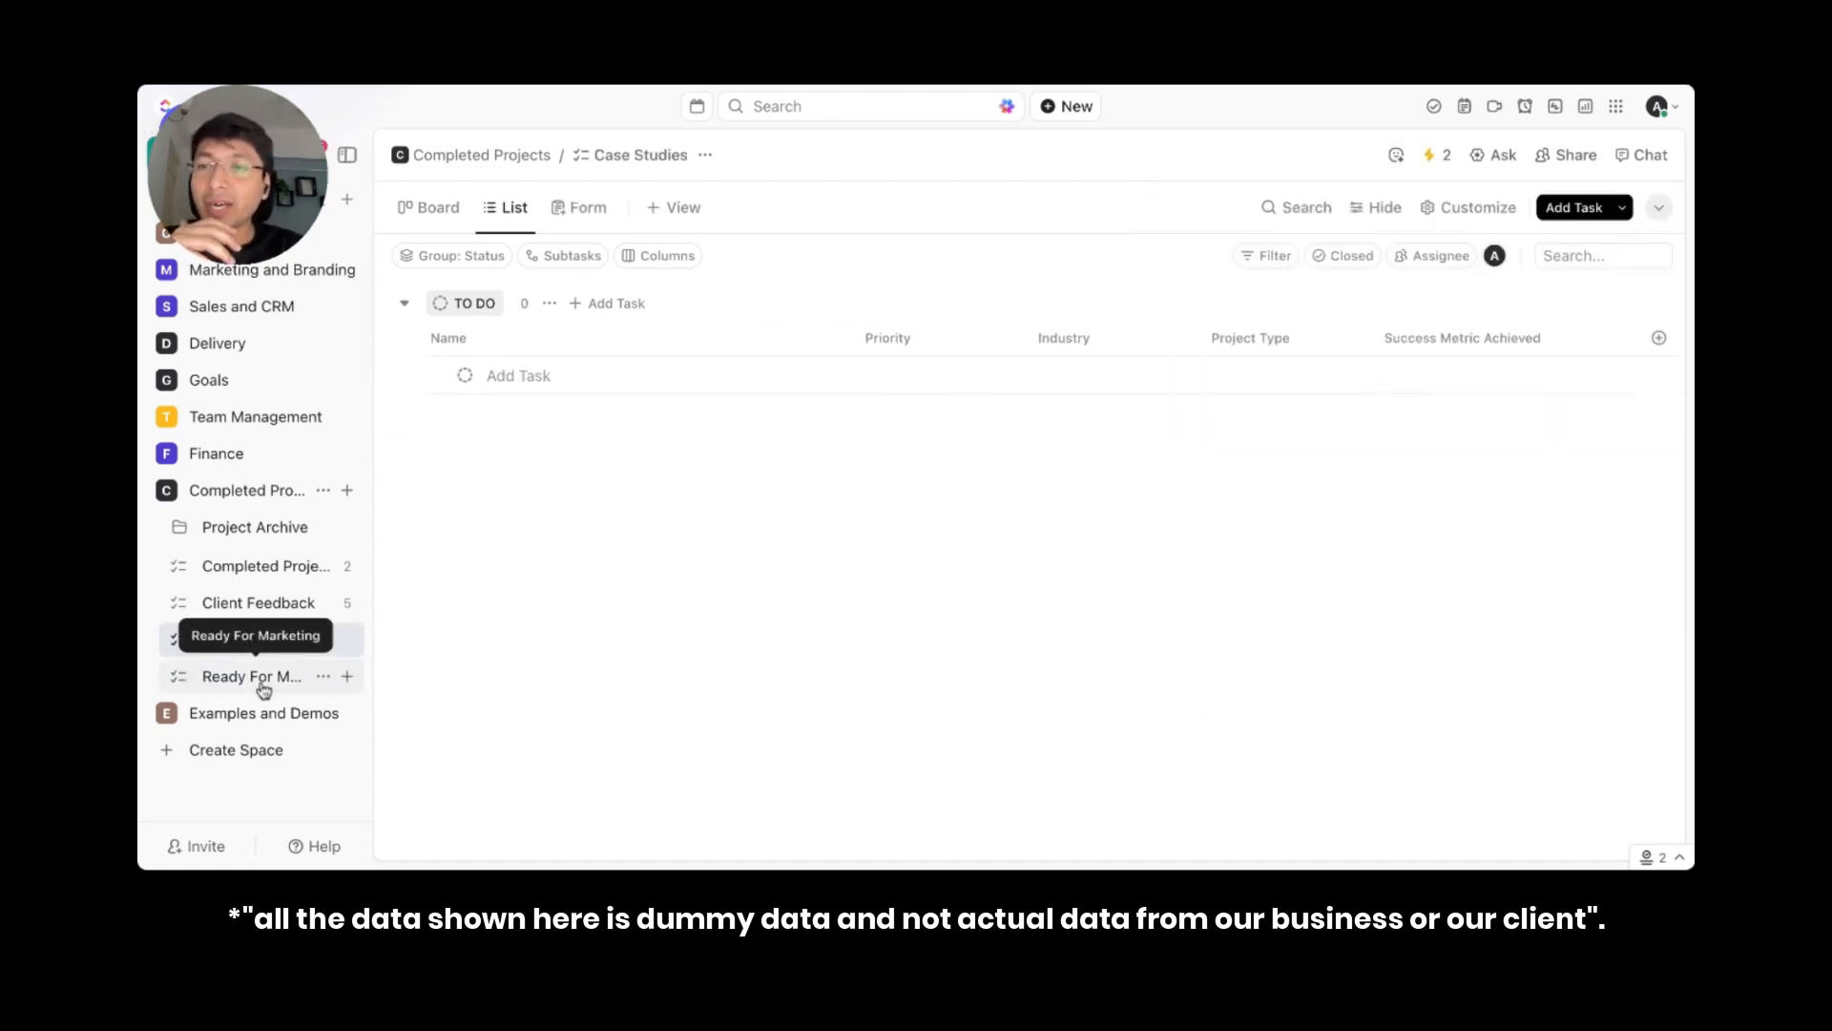